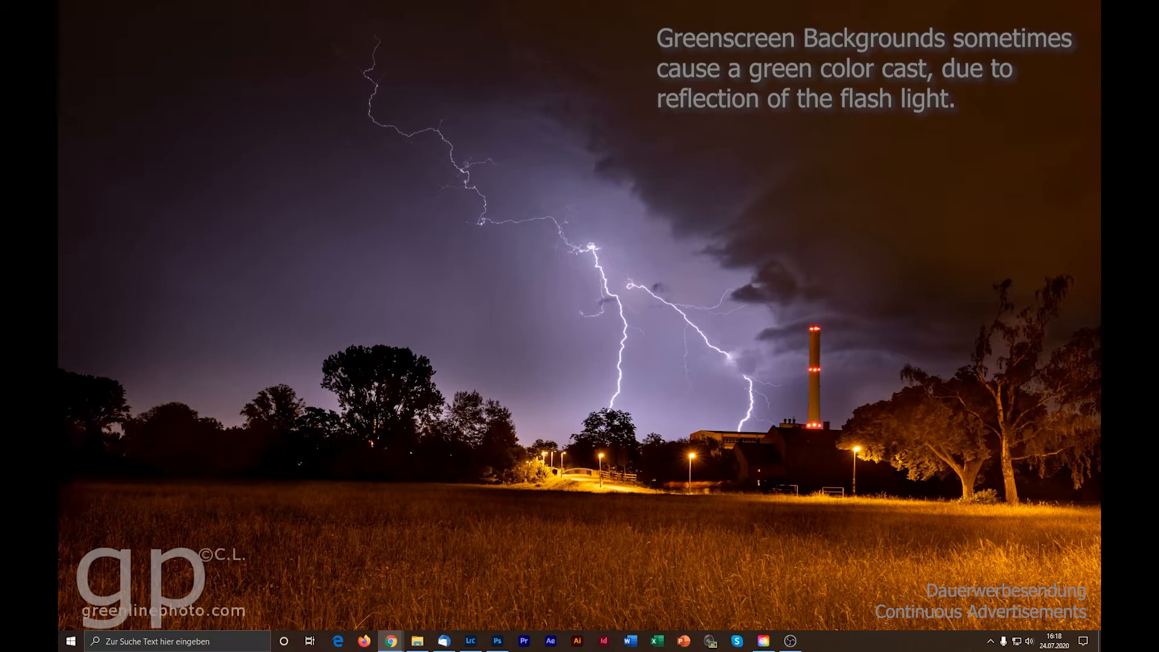
Step: Switch to Lightroom Classic and try to send the photo 5DSR6273.CR2 to Photoshop for editing
mouse_move(479, 643)
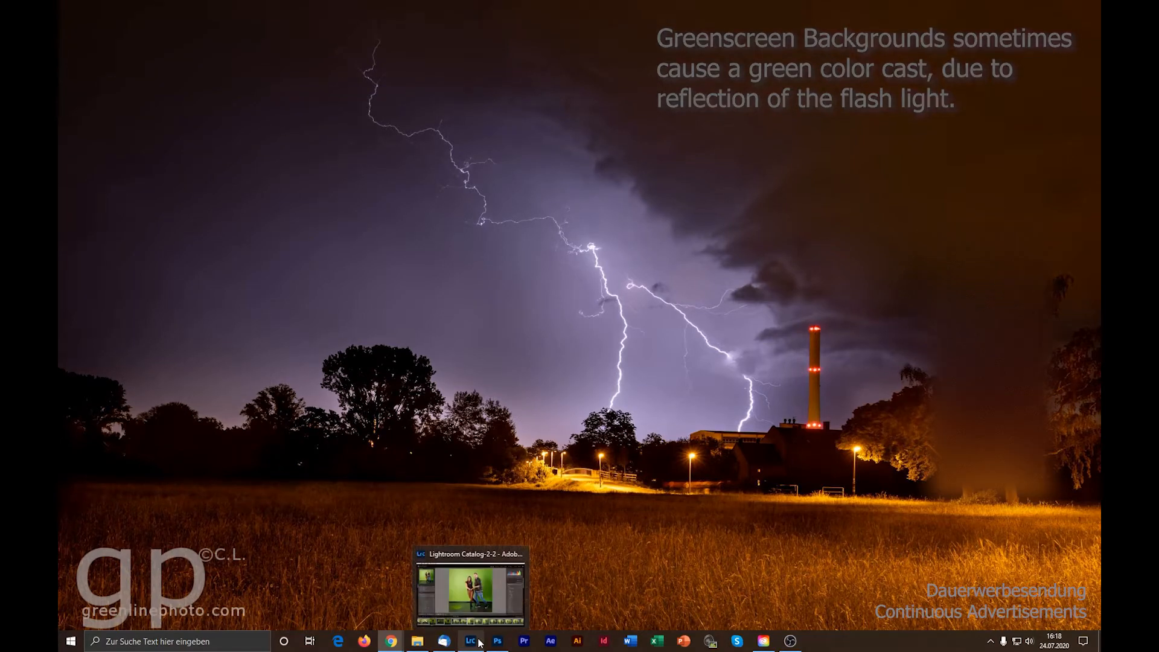
click(471, 585)
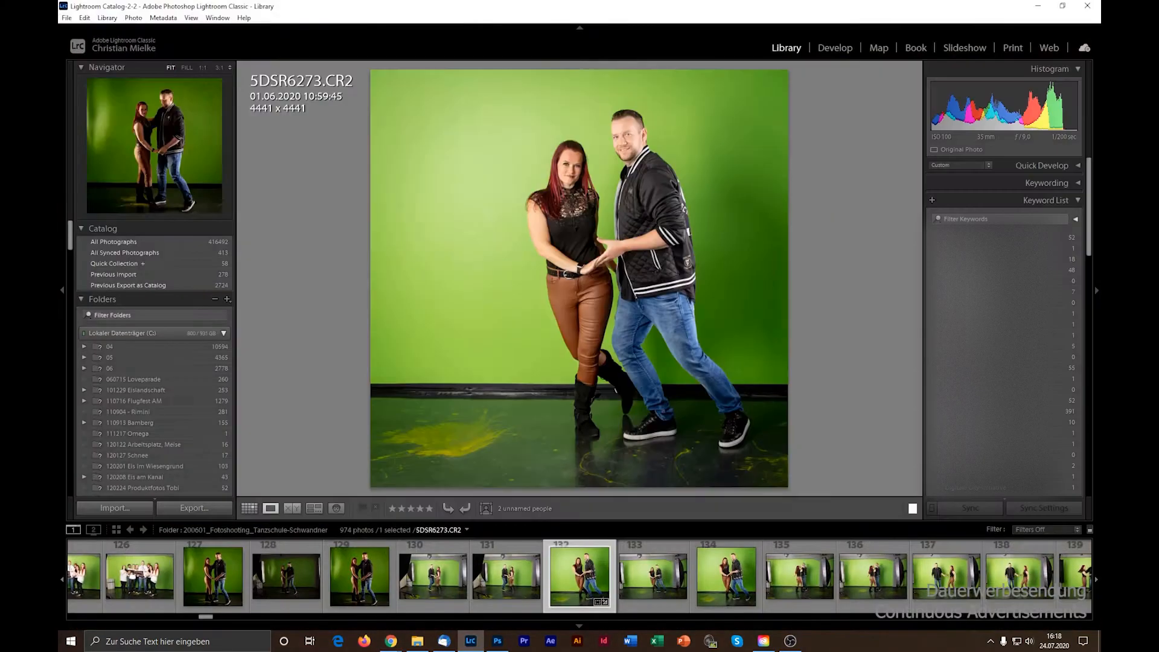
key(alt+Tab)
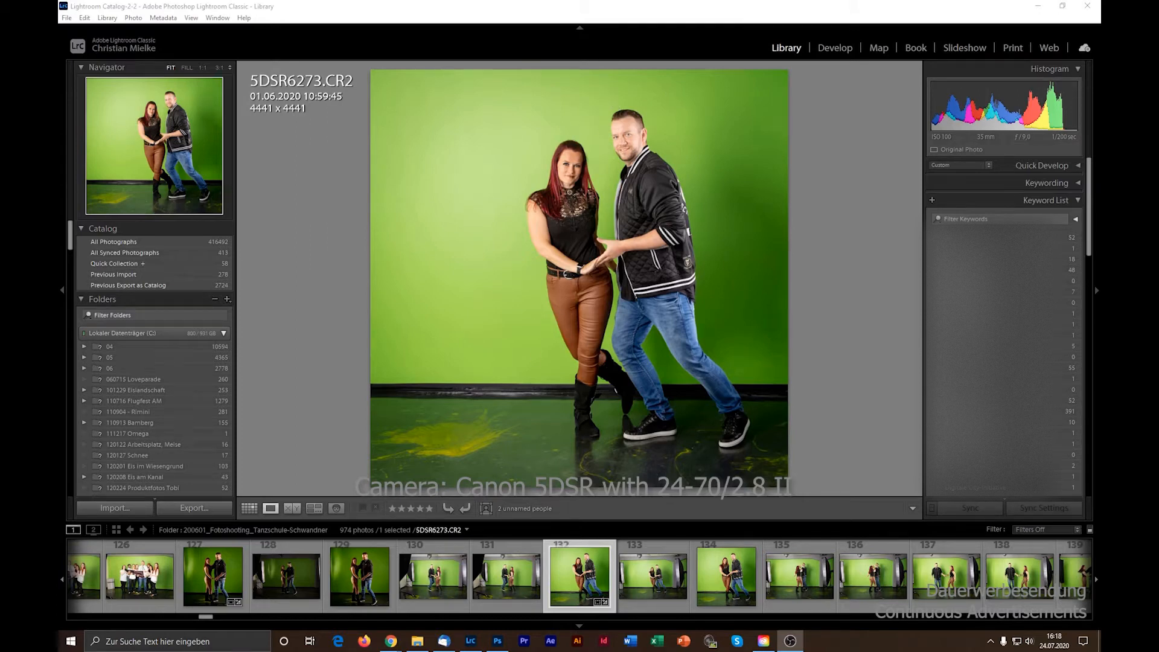
right_click(578, 580)
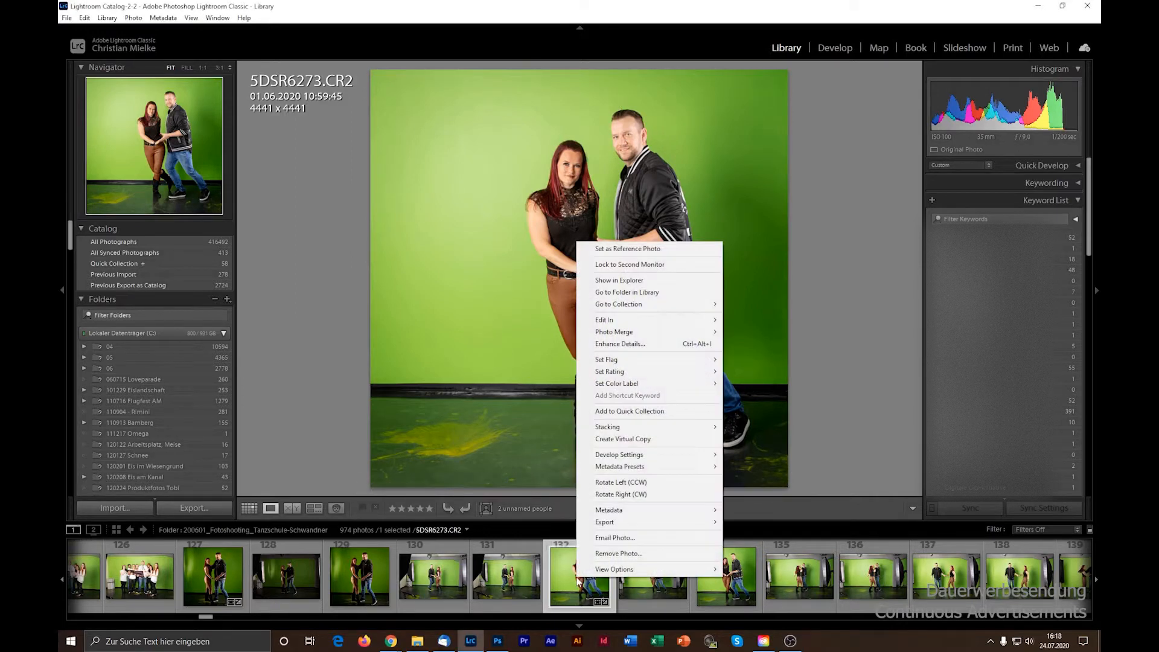
mouse_move(685, 320)
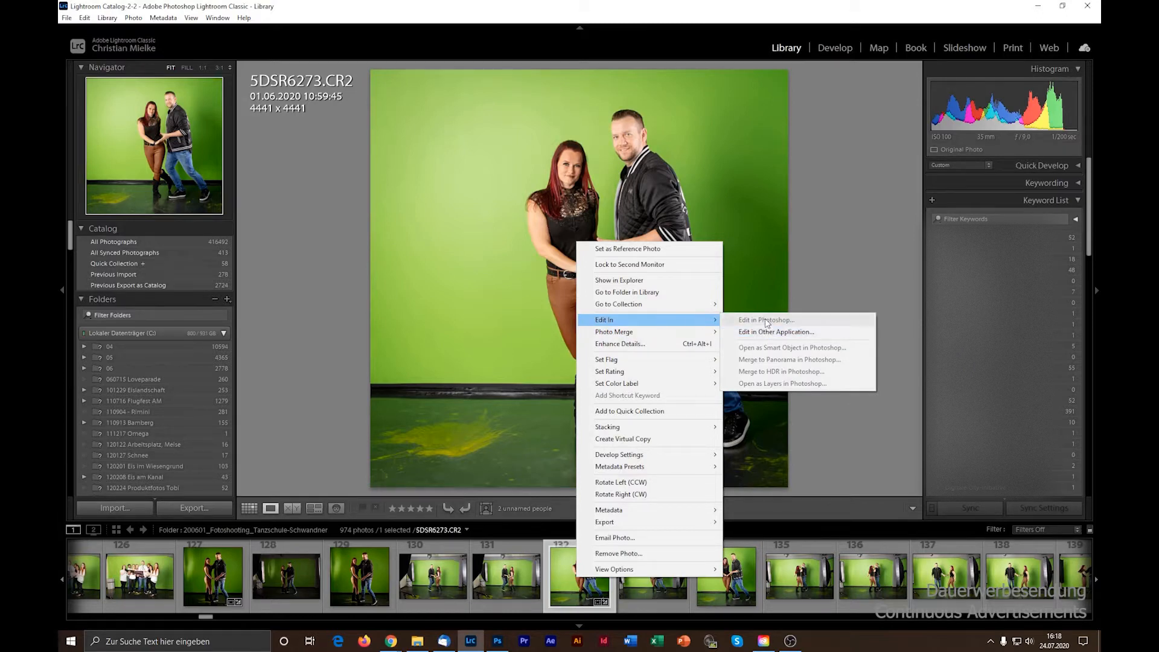
click(762, 6)
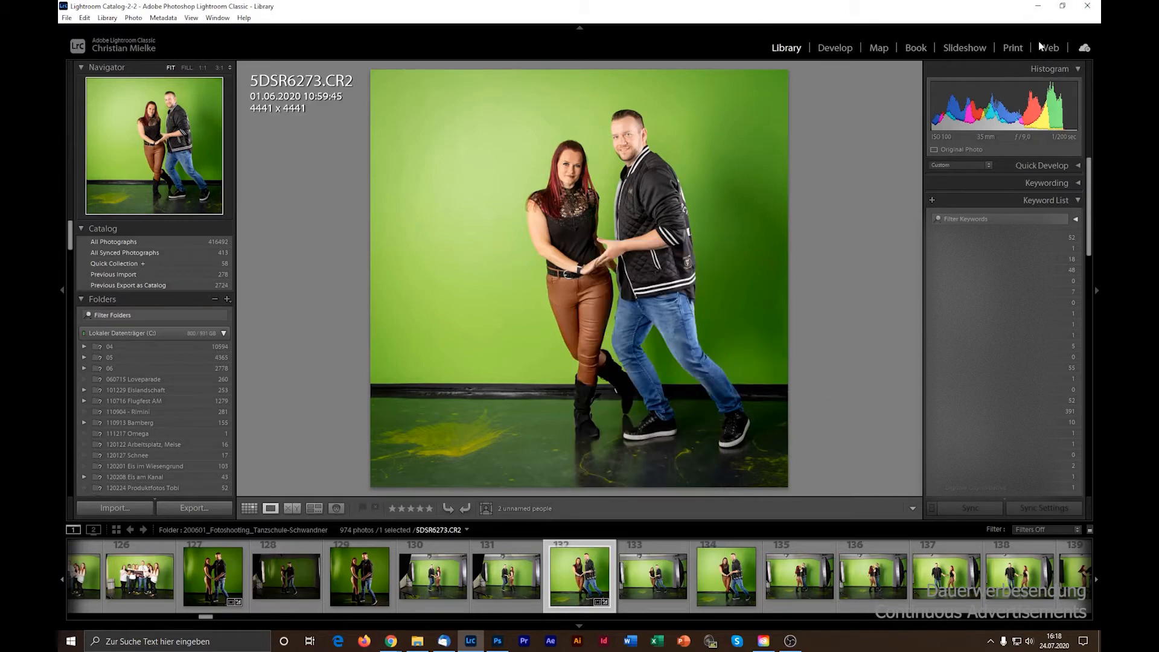
Step: Close Lightroom Classic and Photoshop, start both again, and return to the Lightroom library
click(1094, 6)
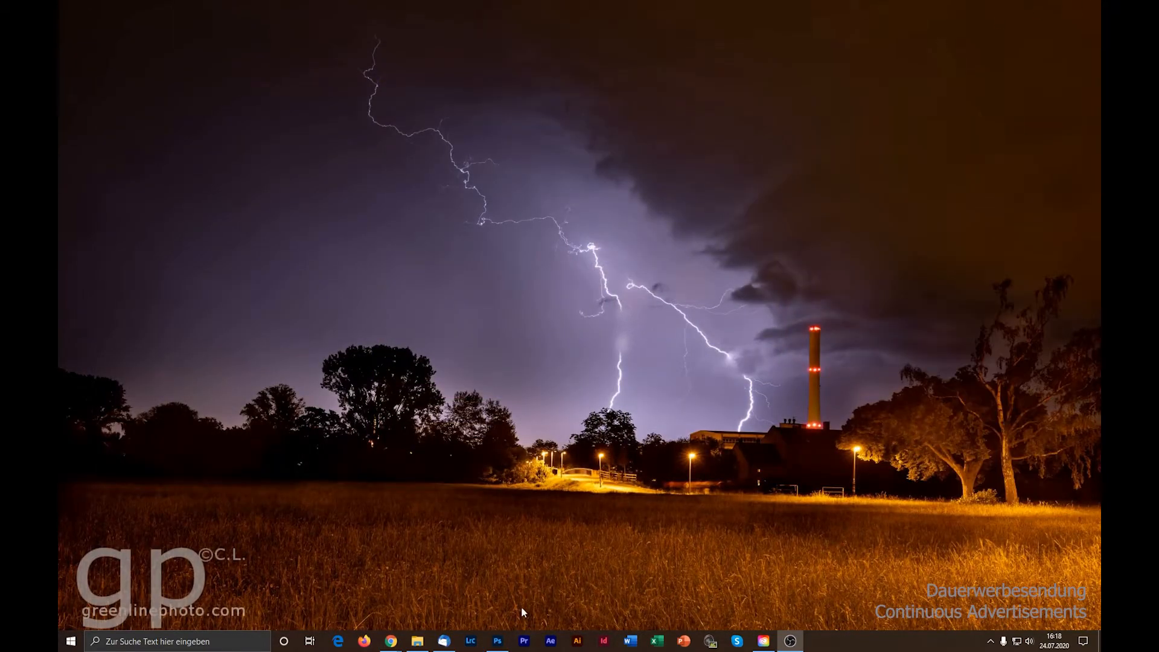
click(504, 645)
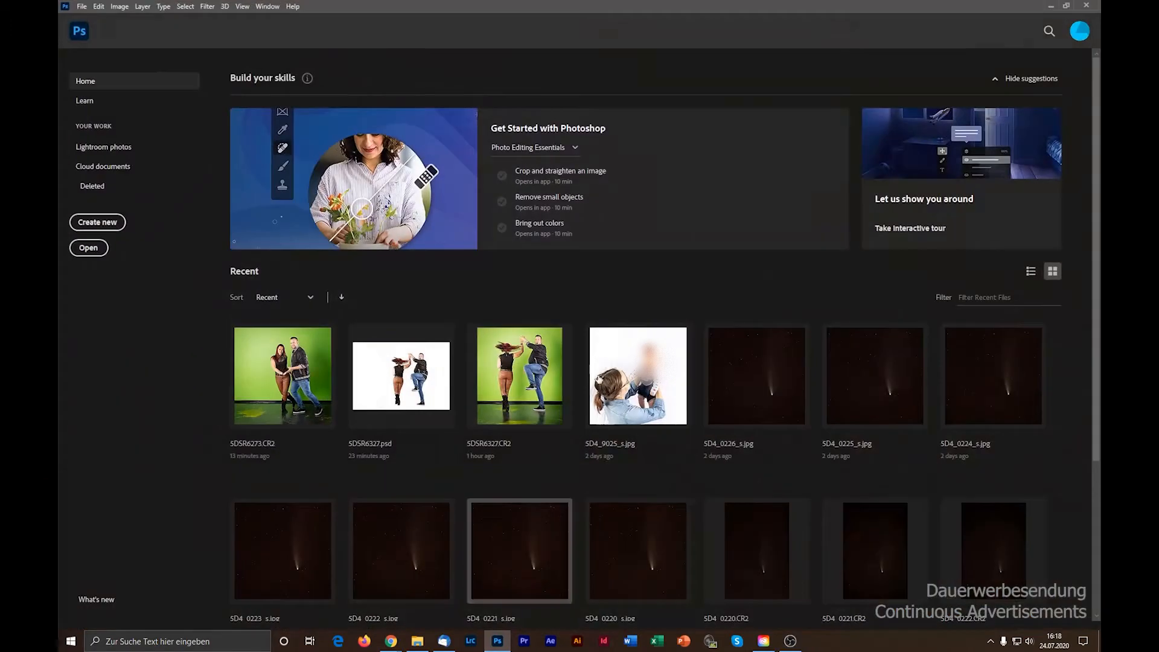
click(1094, 8)
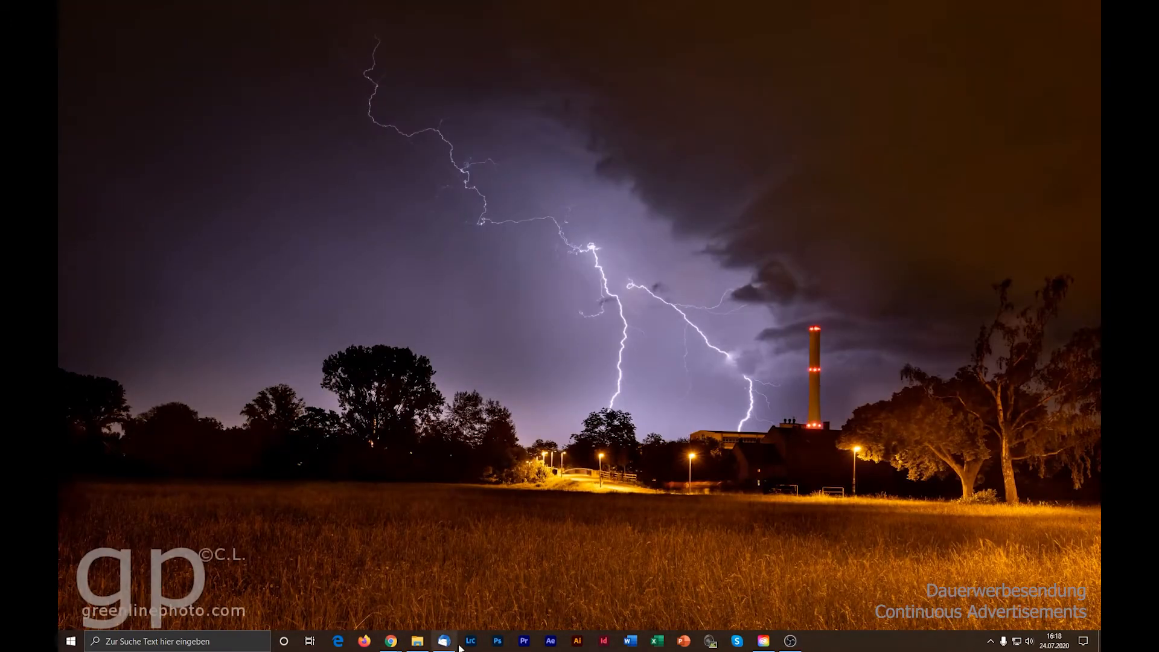
click(476, 642)
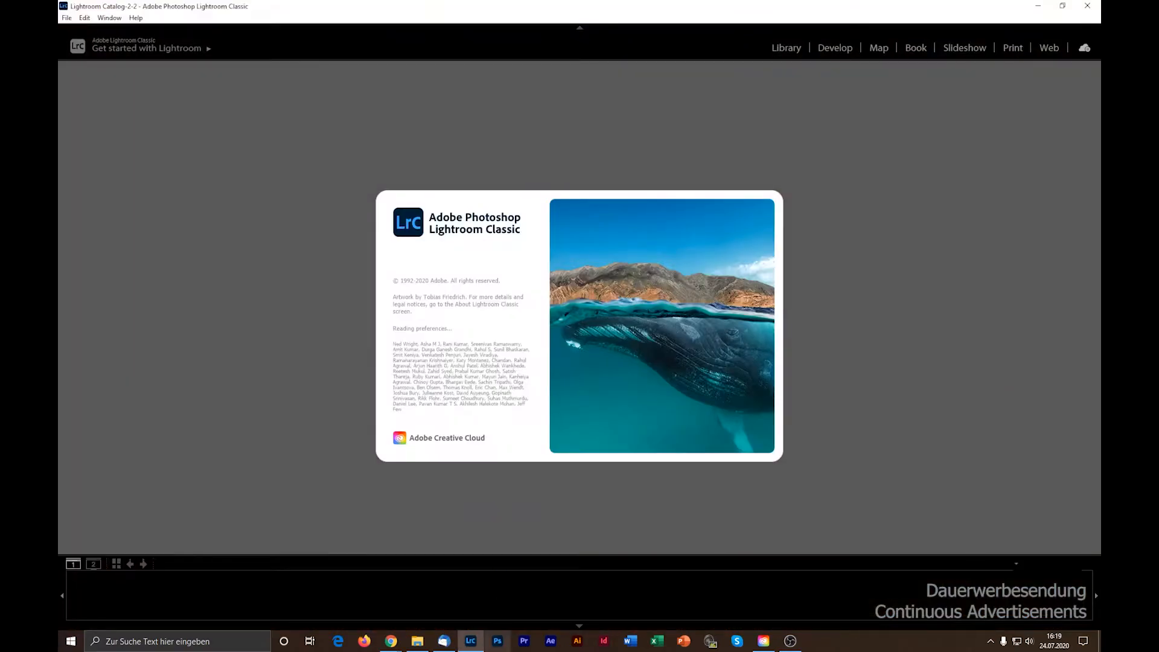
click(494, 643)
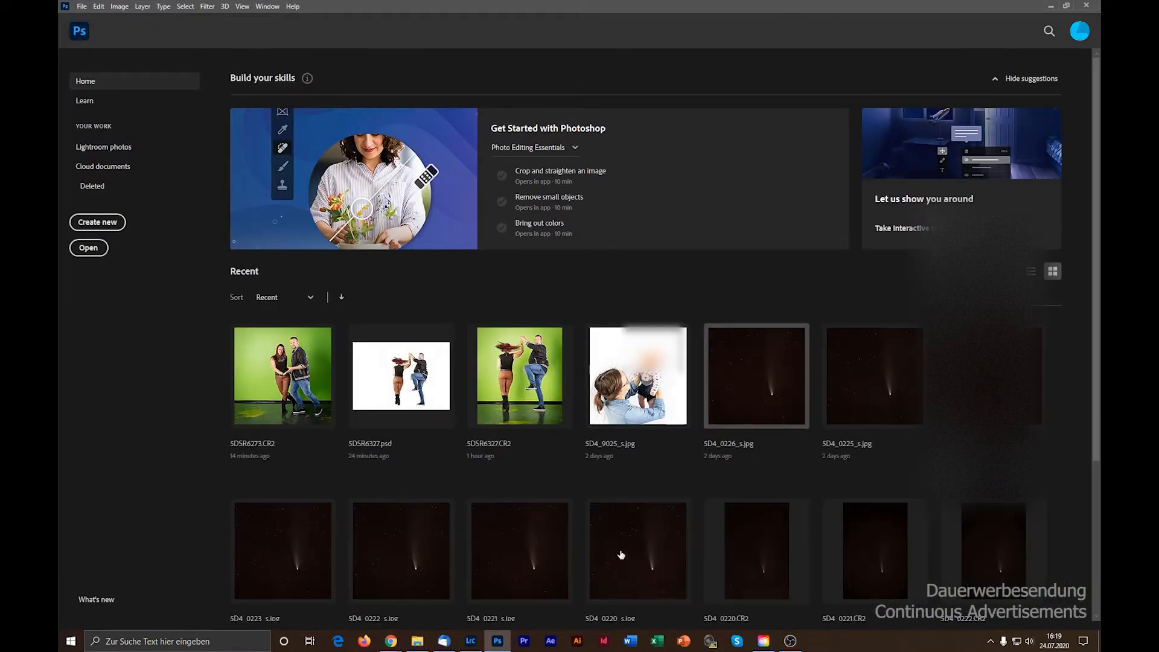
click(480, 644)
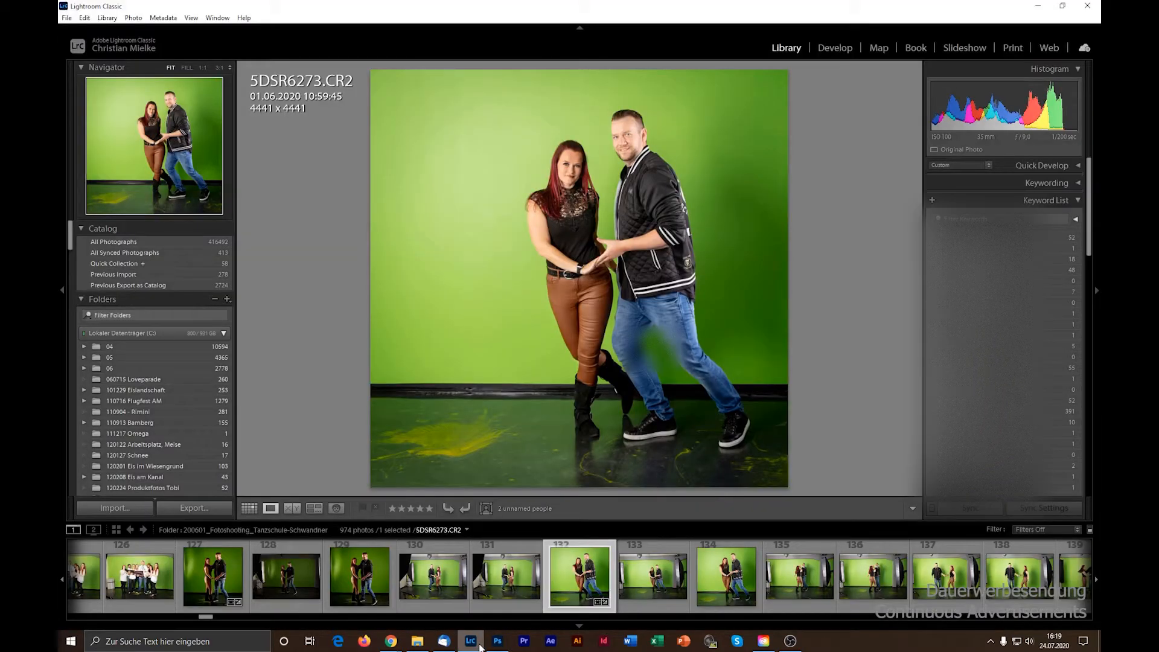
Step: Open 5DSR6273.CR2 from Lightroom in Adobe Photoshop 2020, converting the document's colors to the working space
right_click(581, 578)
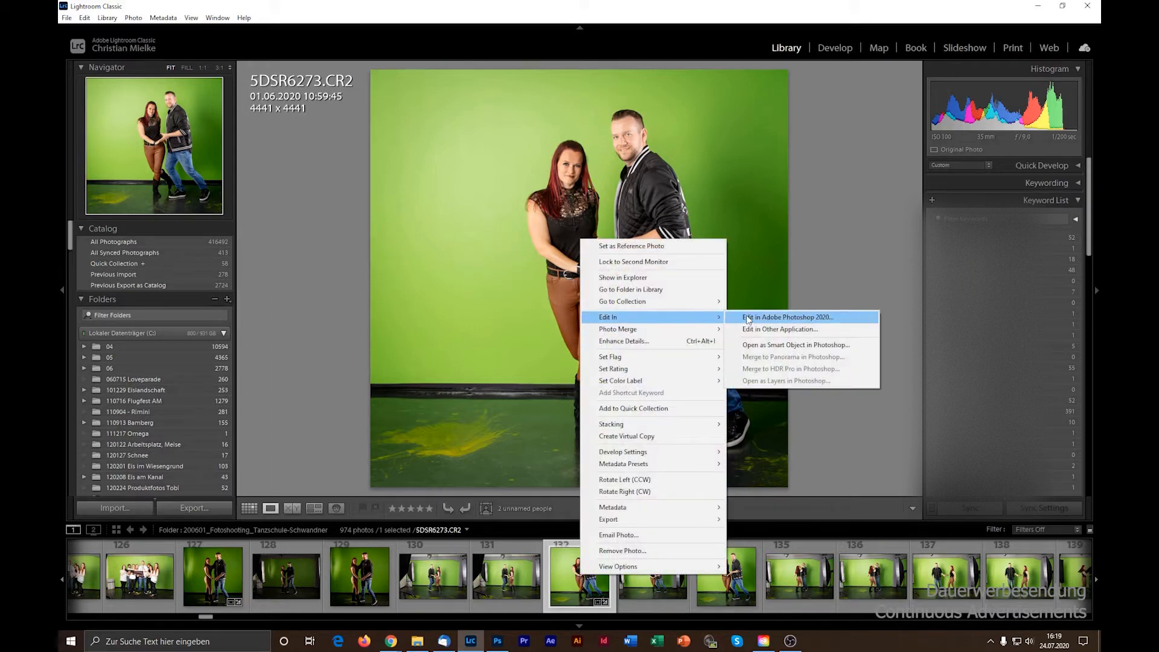
click(849, 321)
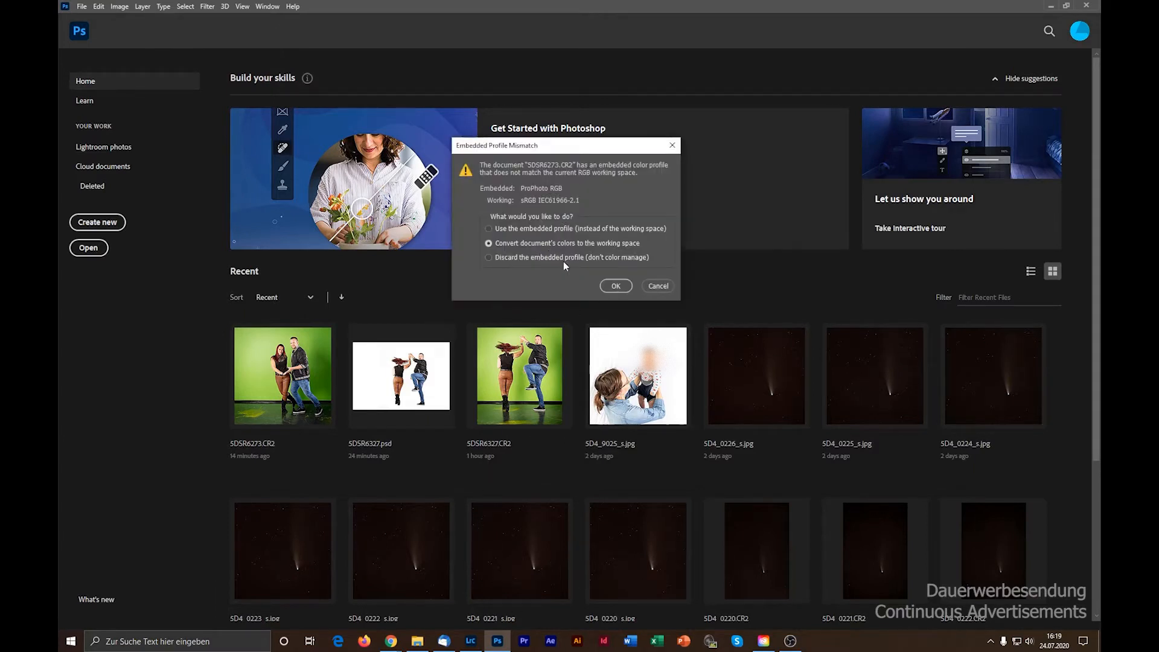
click(616, 286)
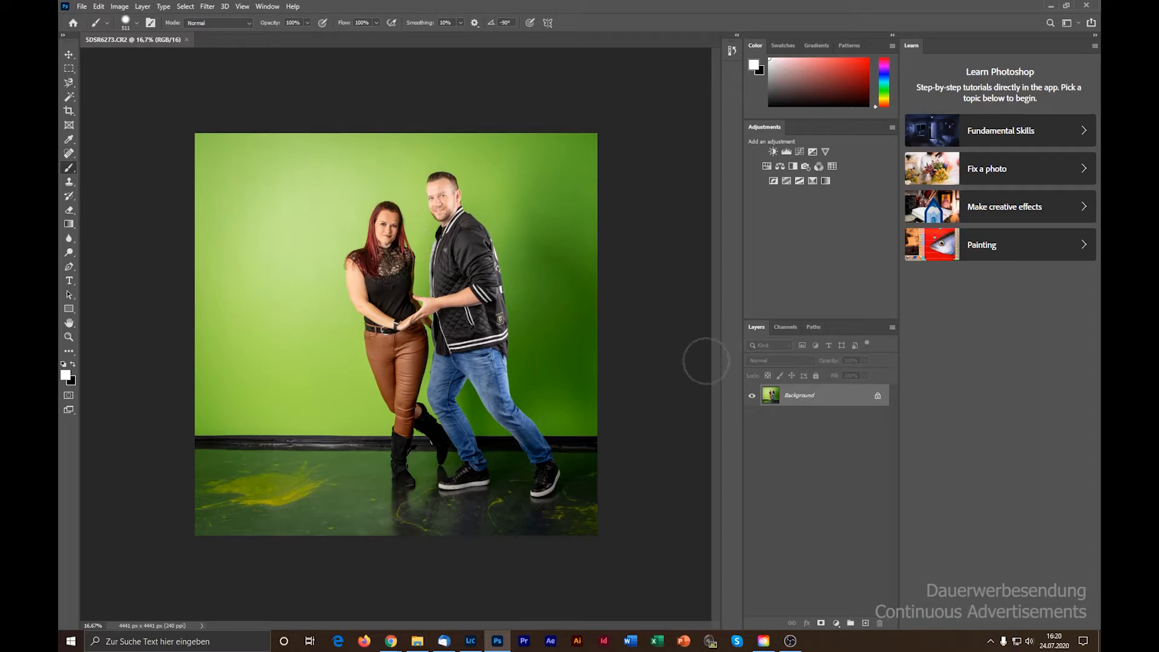
Step: Duplicate the Background layer within the same document under the suggested name Background copy
right_click(792, 403)
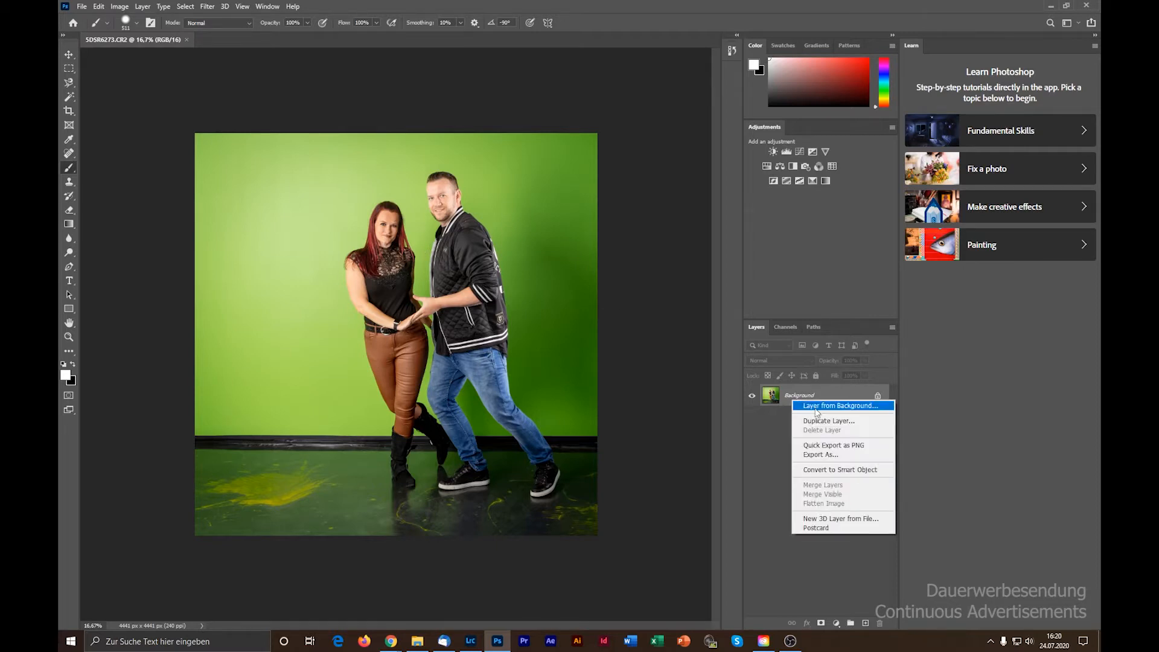
click(833, 421)
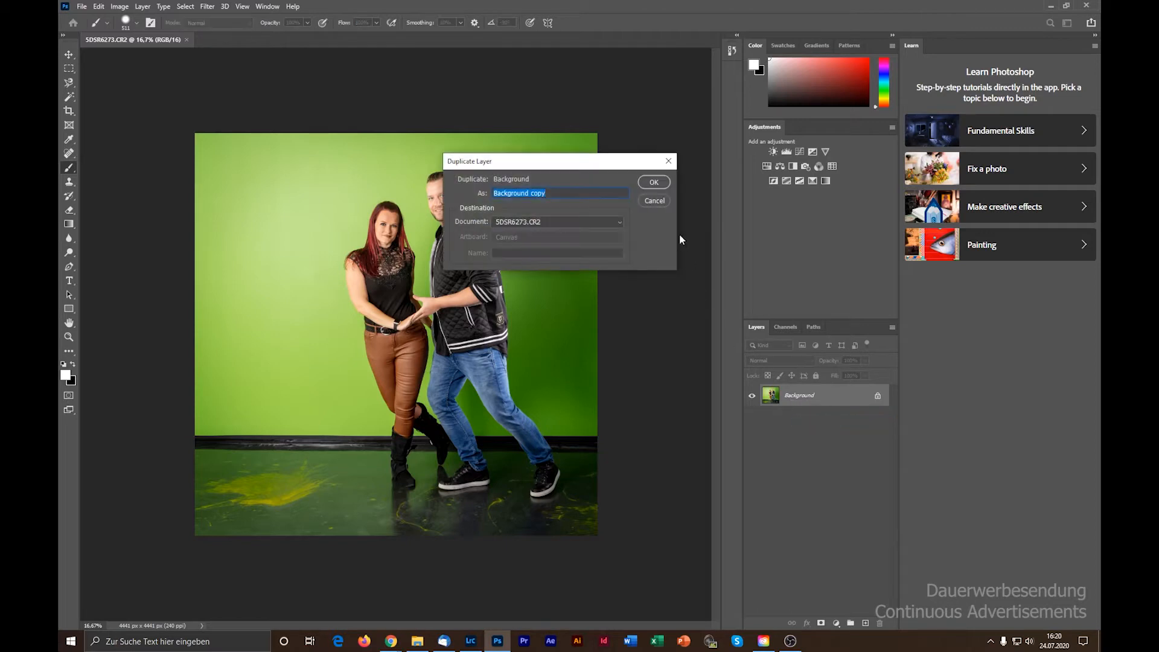
click(658, 180)
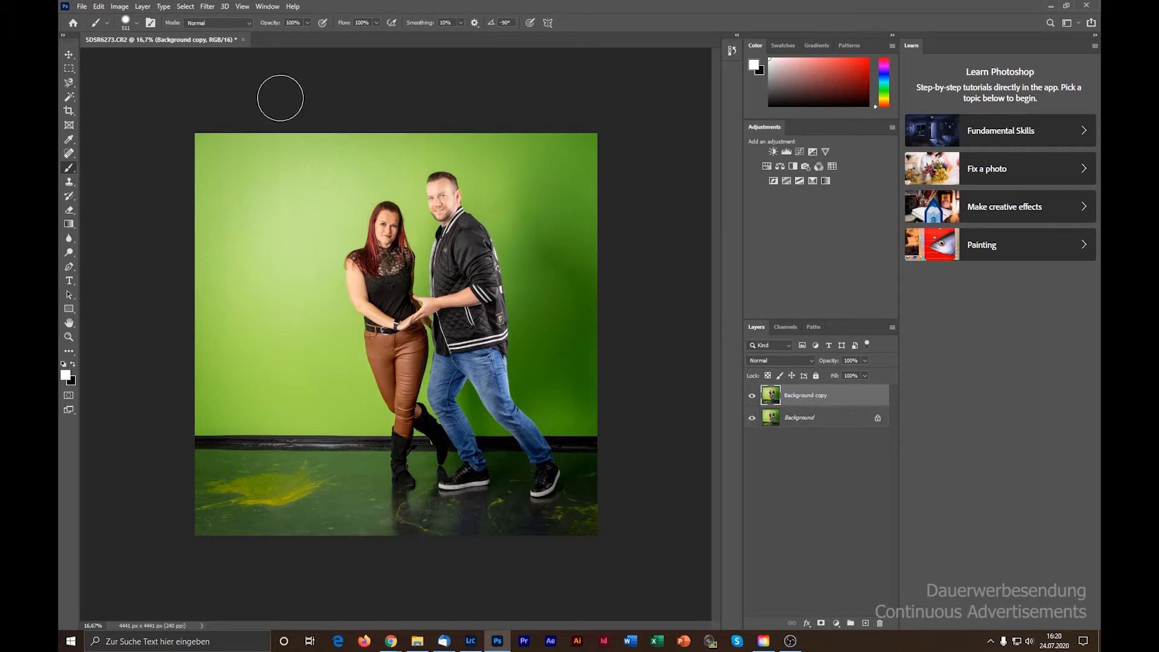
Step: Start a Color Range selection and try samples of the green wall, ending with the bright green above the woman's head
click(186, 7)
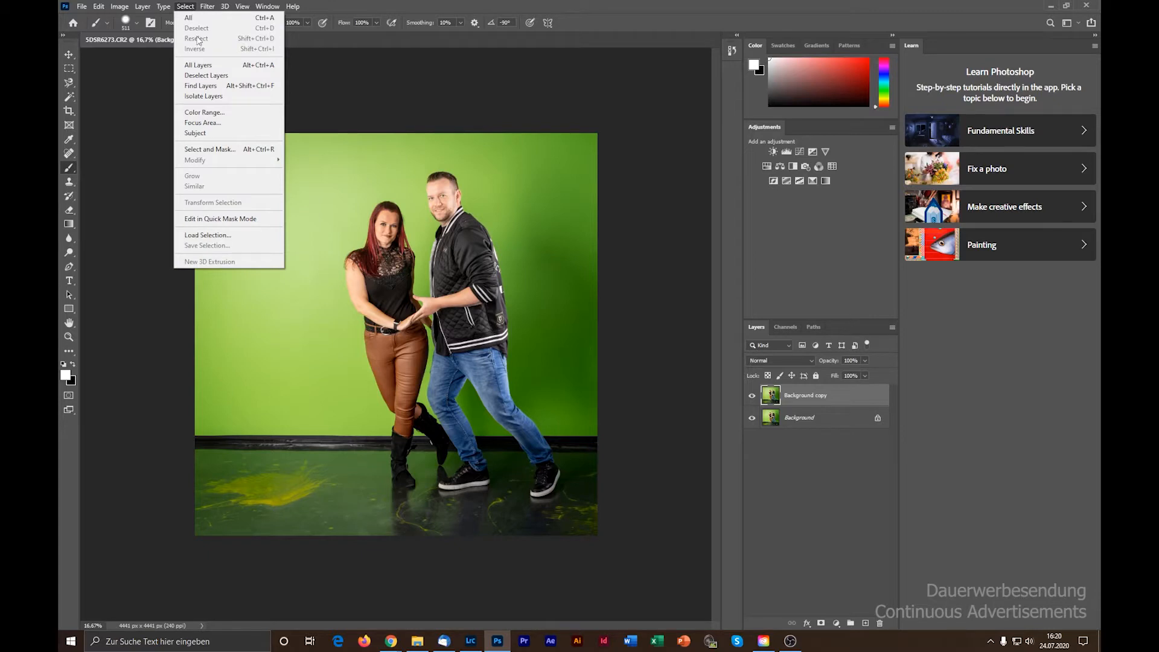
click(217, 117)
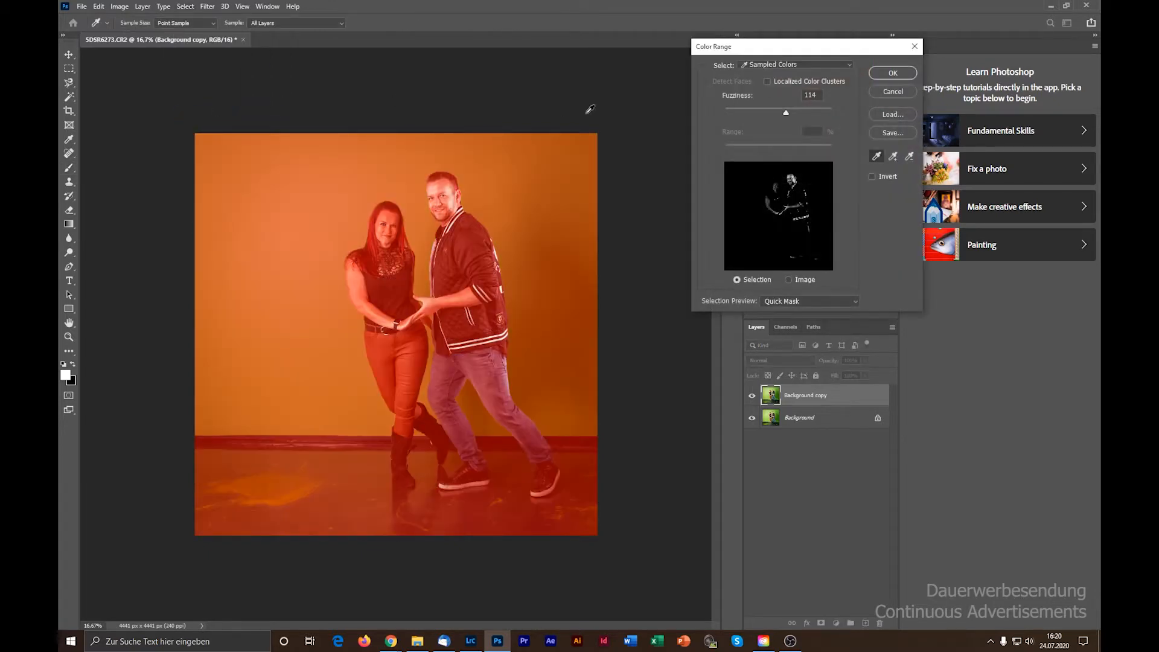
click(533, 205)
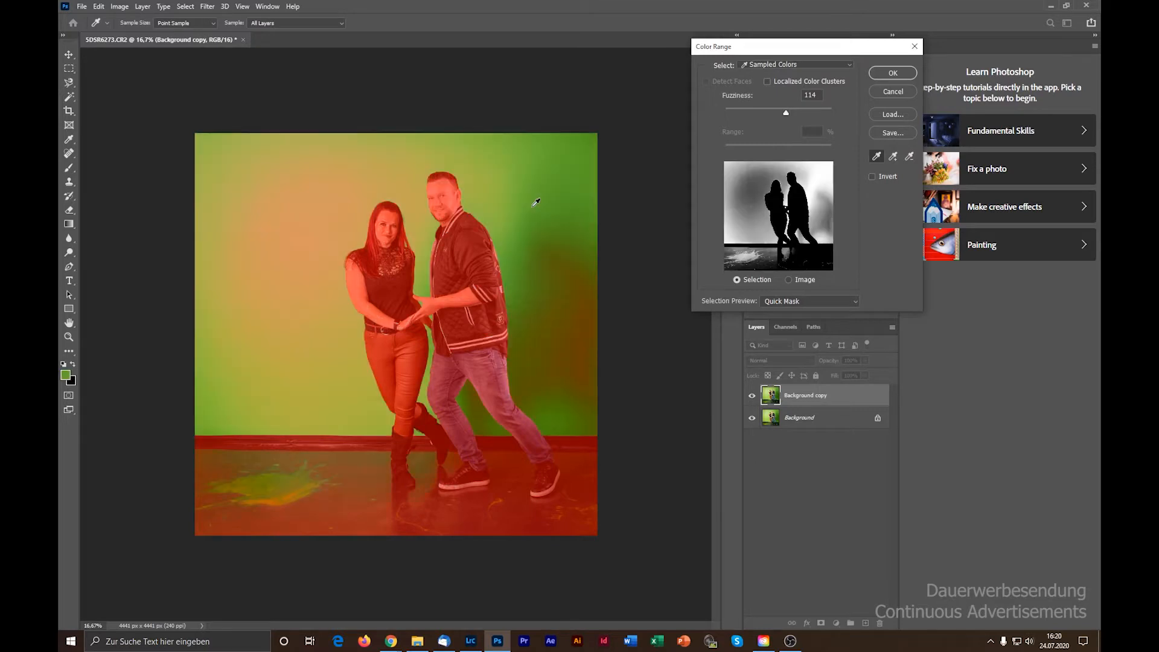
click(560, 261)
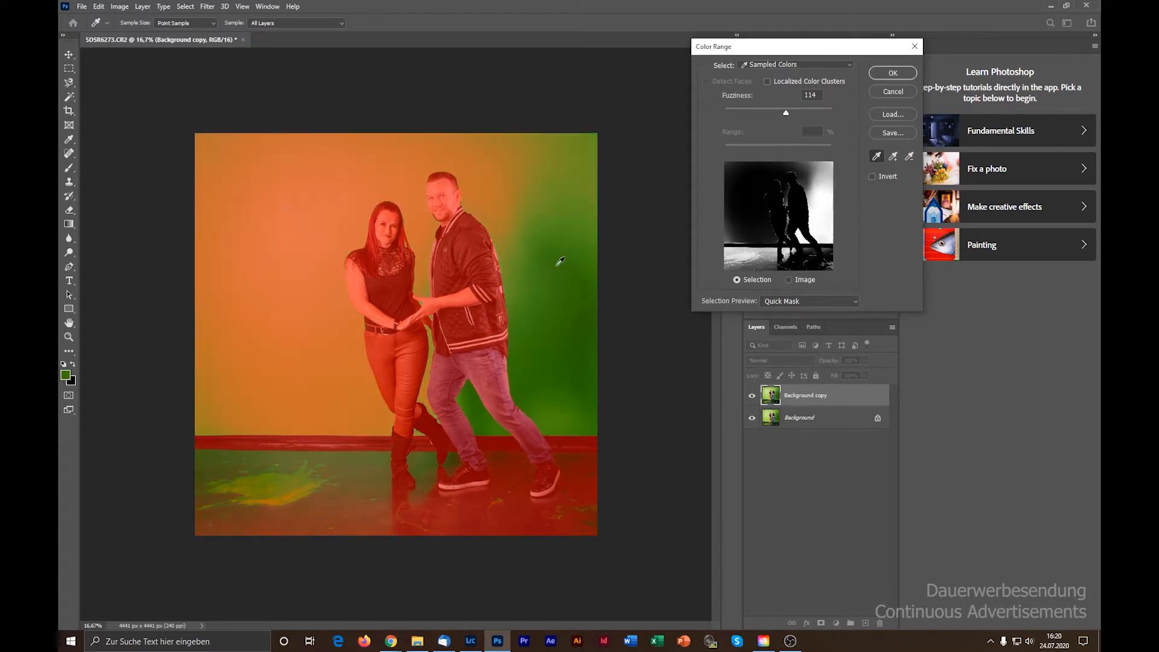
click(414, 172)
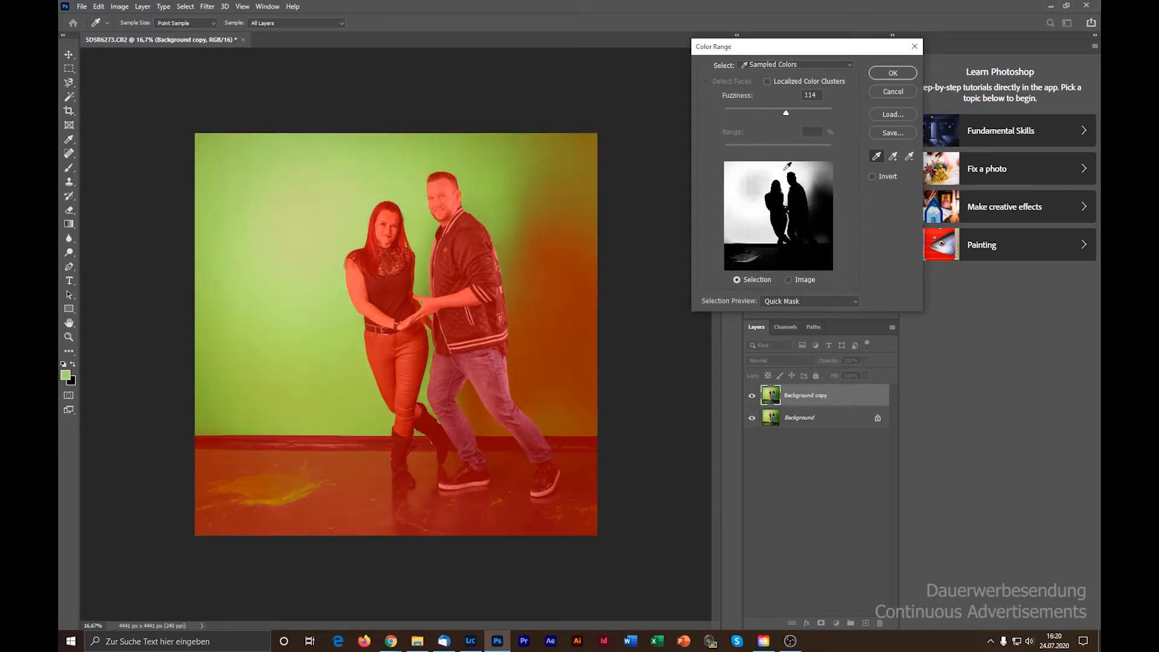
Step: Add the darker green beside the man and the light green on the woman's side to the sampled colors
click(894, 157)
click(544, 241)
click(566, 315)
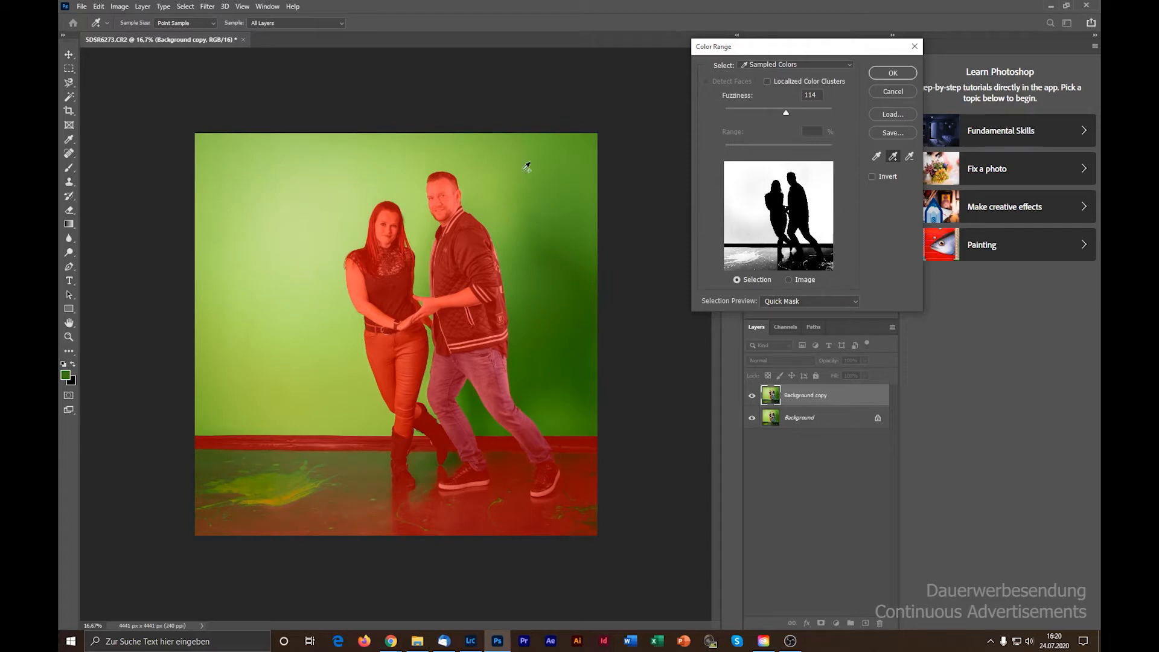
click(270, 168)
click(273, 356)
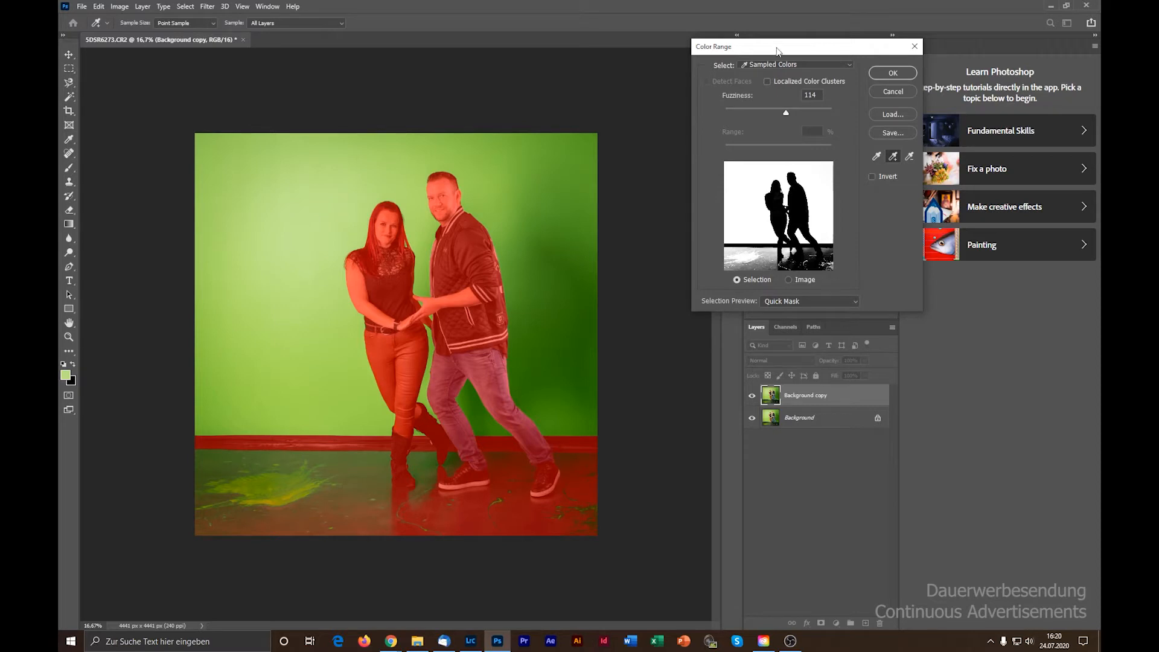
Step: Compare the normal and inverted previews, and apply the Color Range selection with Invert turned off
drag(776, 48, 735, 72)
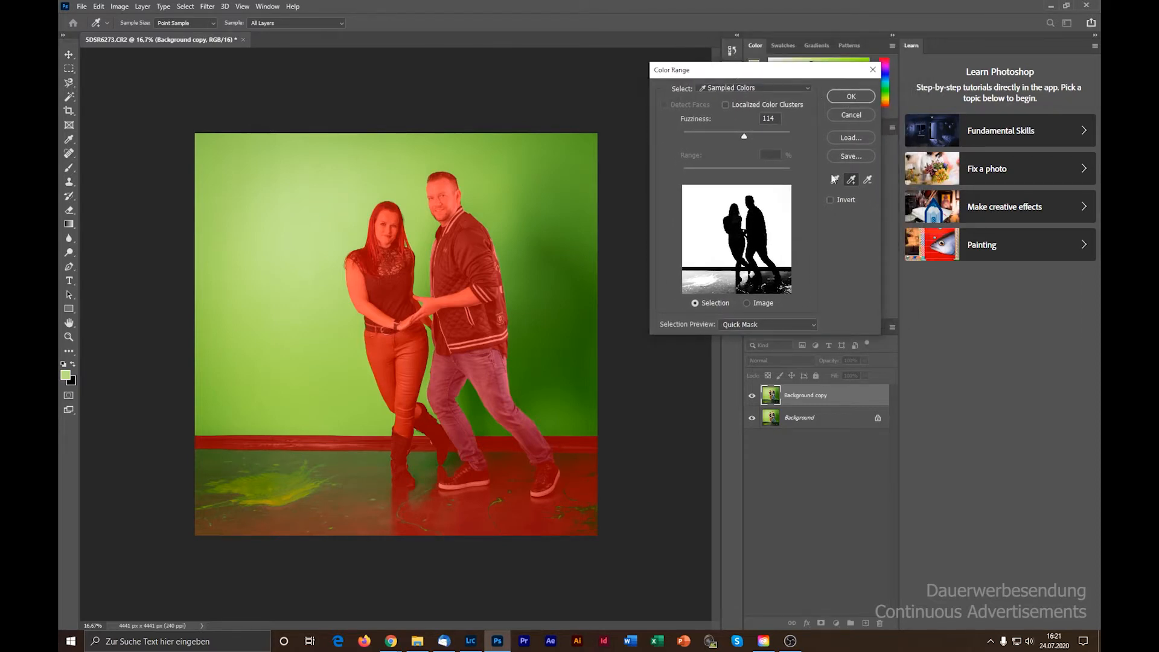
click(830, 199)
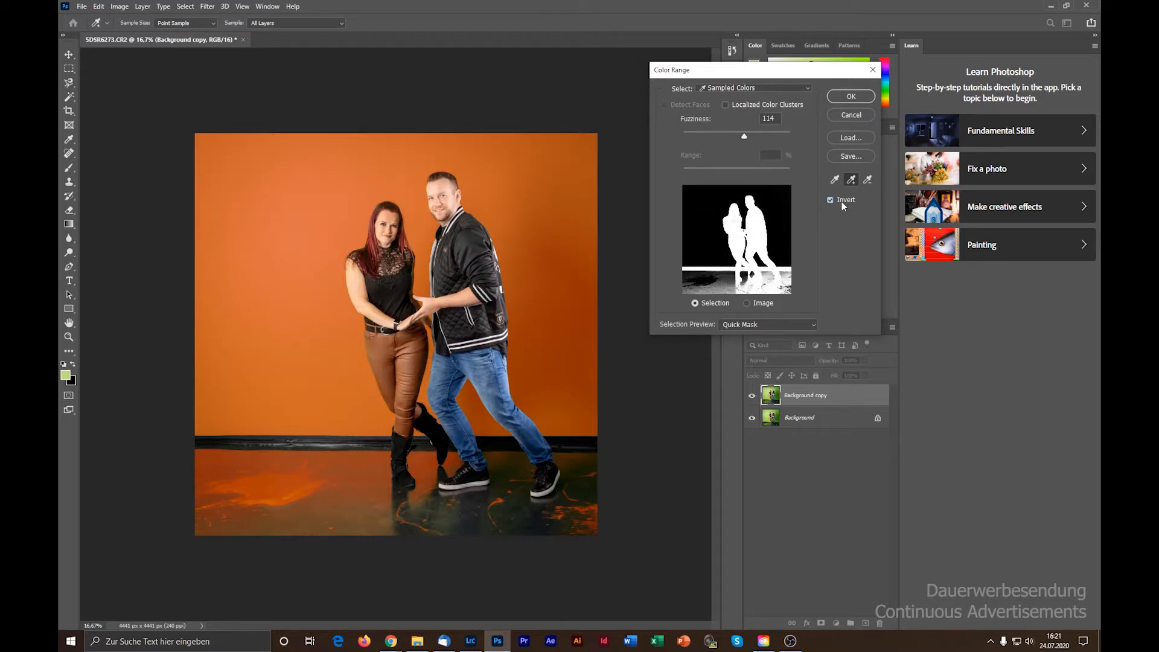
click(841, 202)
click(842, 201)
click(841, 201)
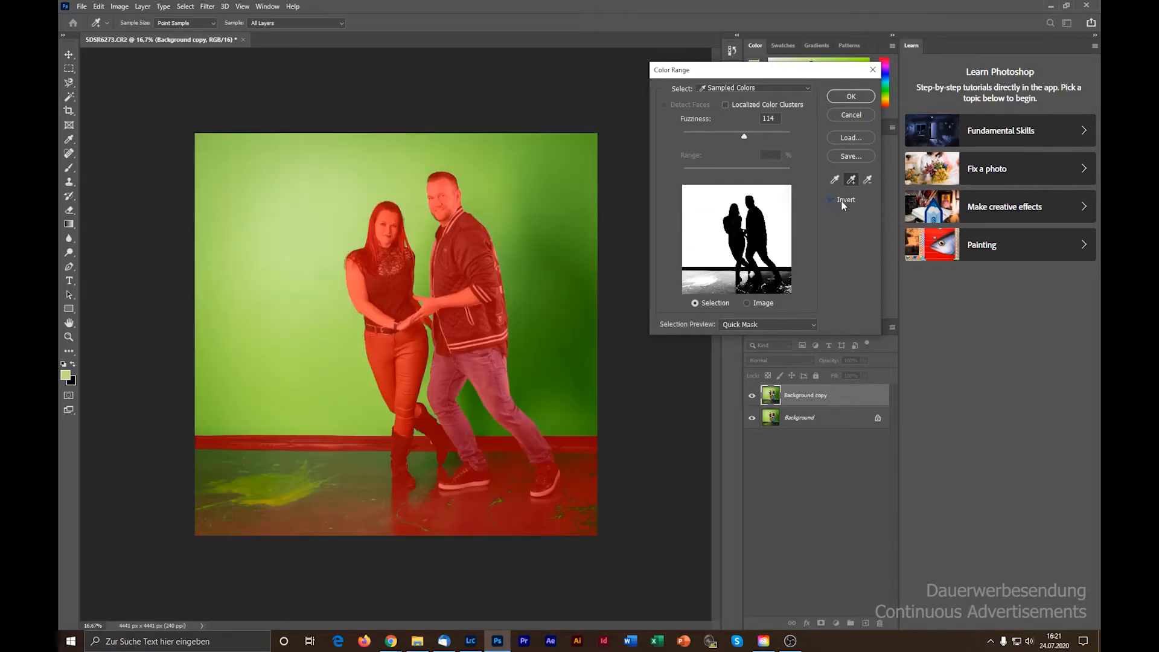
click(851, 97)
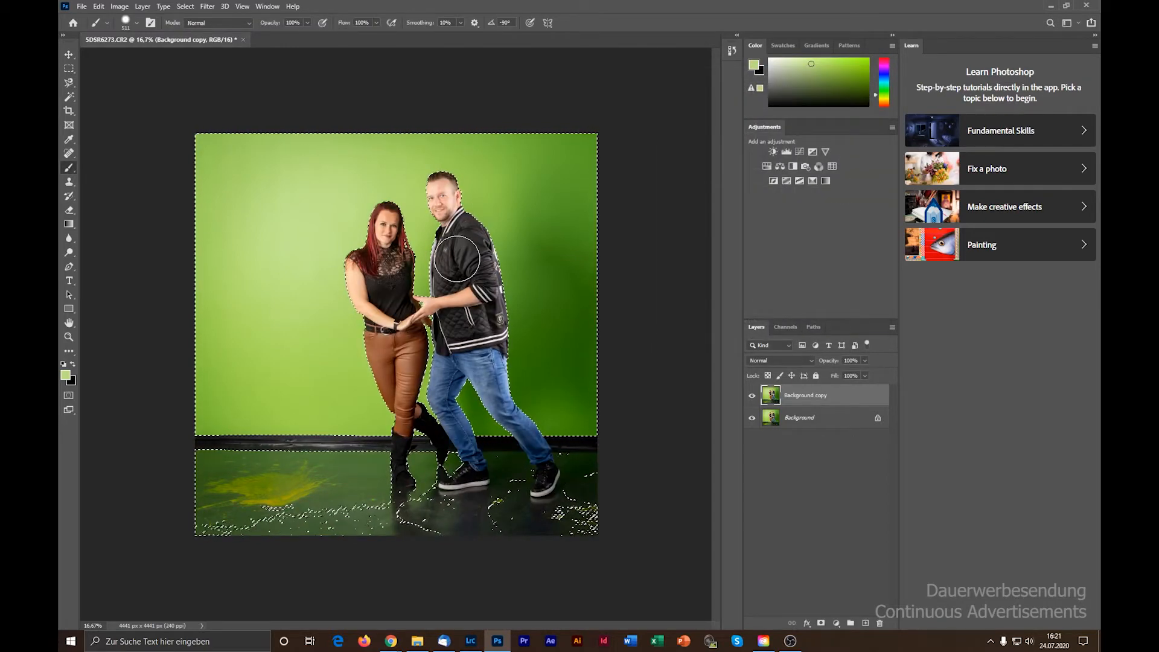
Step: Add a layer mask to Background copy that hides the selected green, and hide the original Background layer
click(821, 624)
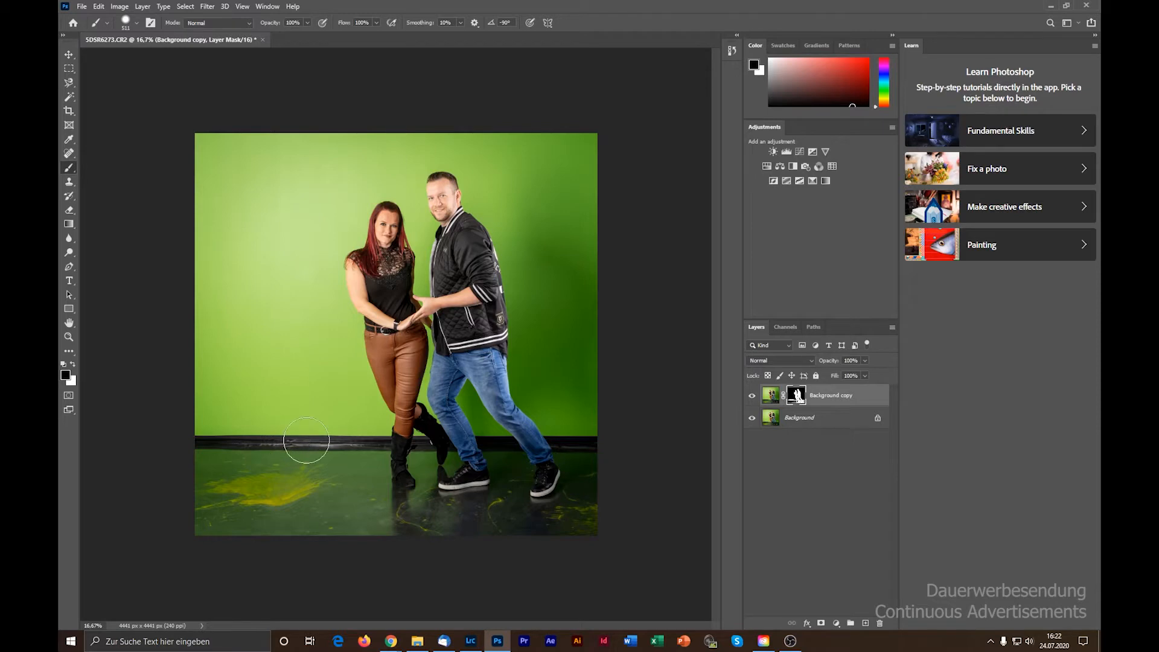
click(752, 419)
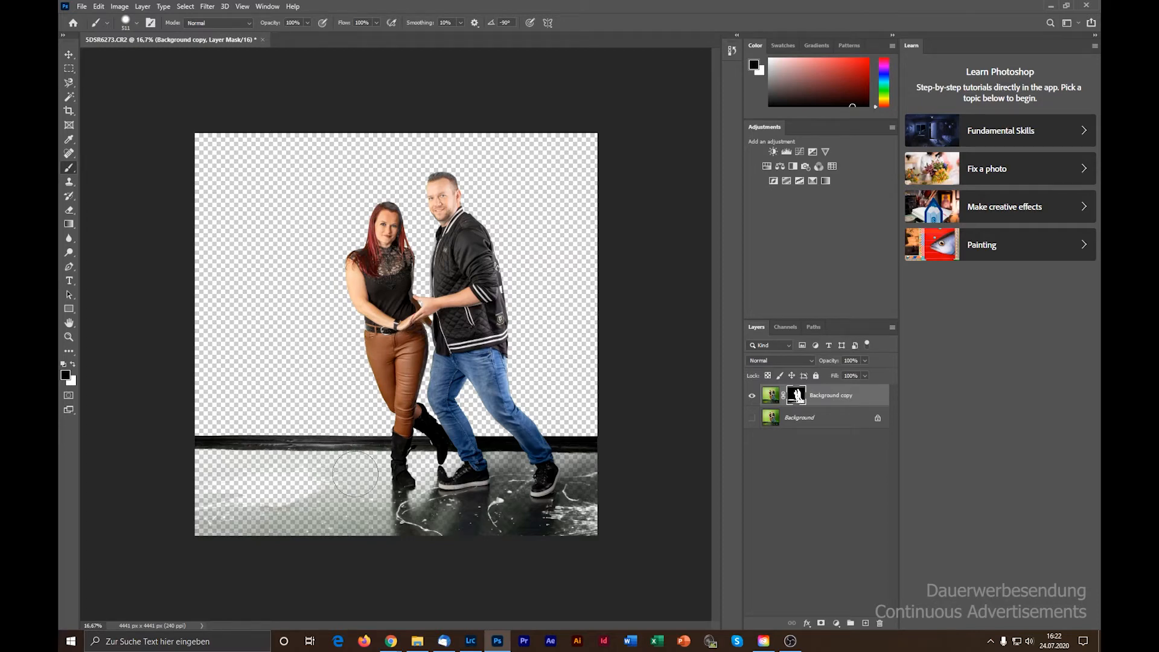
Step: Paint black with the large brush on the layer mask to hide most of the skirting board left of the woman
scroll(356, 496, up, 3)
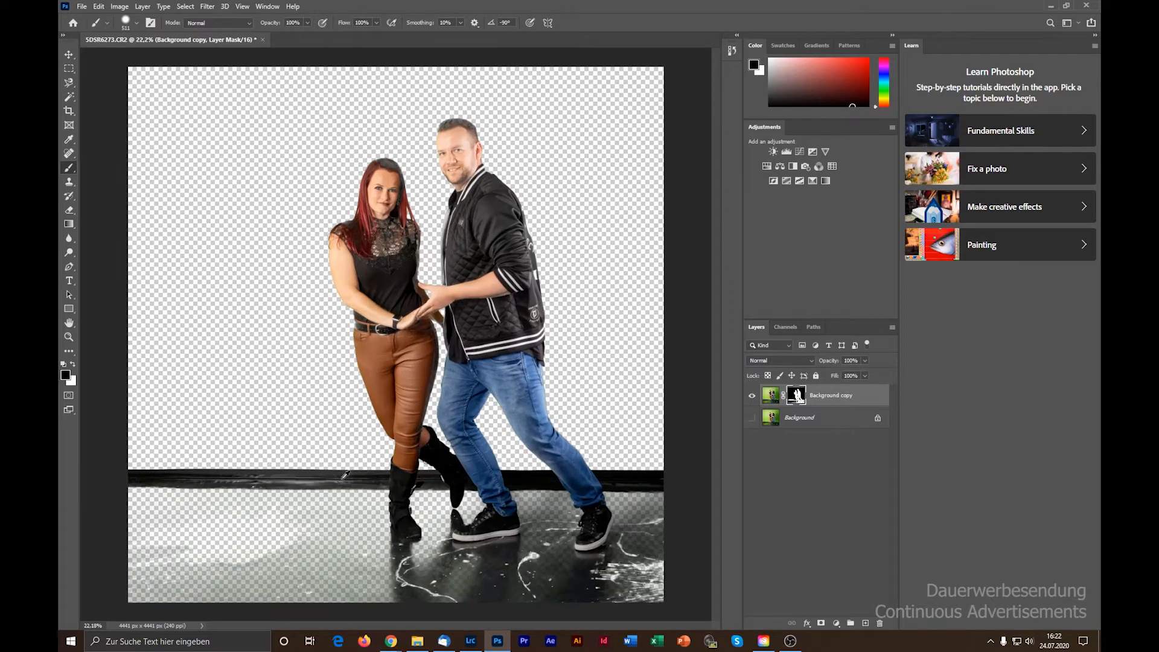
scroll(332, 444, up, 5)
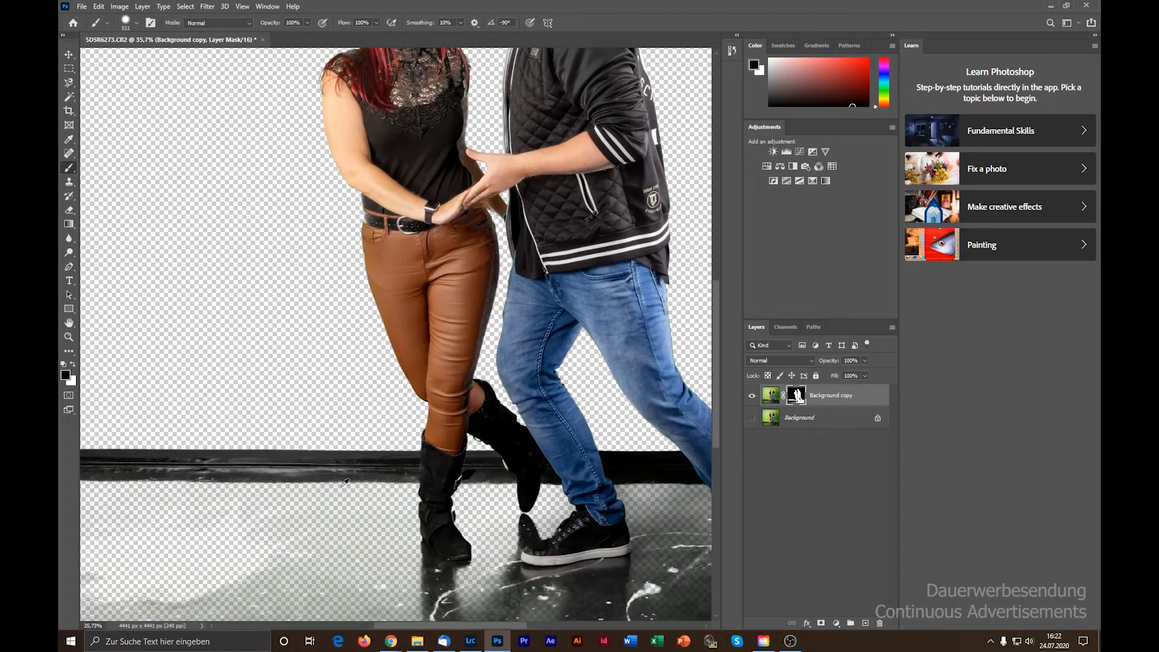
scroll(274, 440, down, 2)
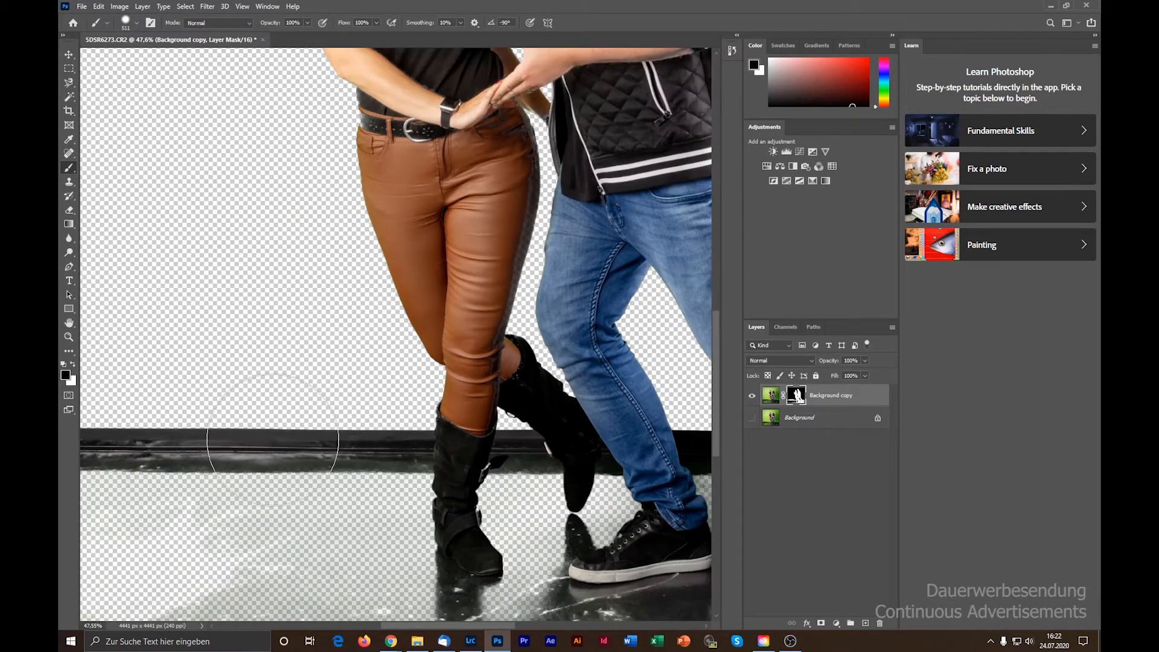
click(266, 440)
scroll(311, 418, down, 2)
scroll(314, 413, down, 2)
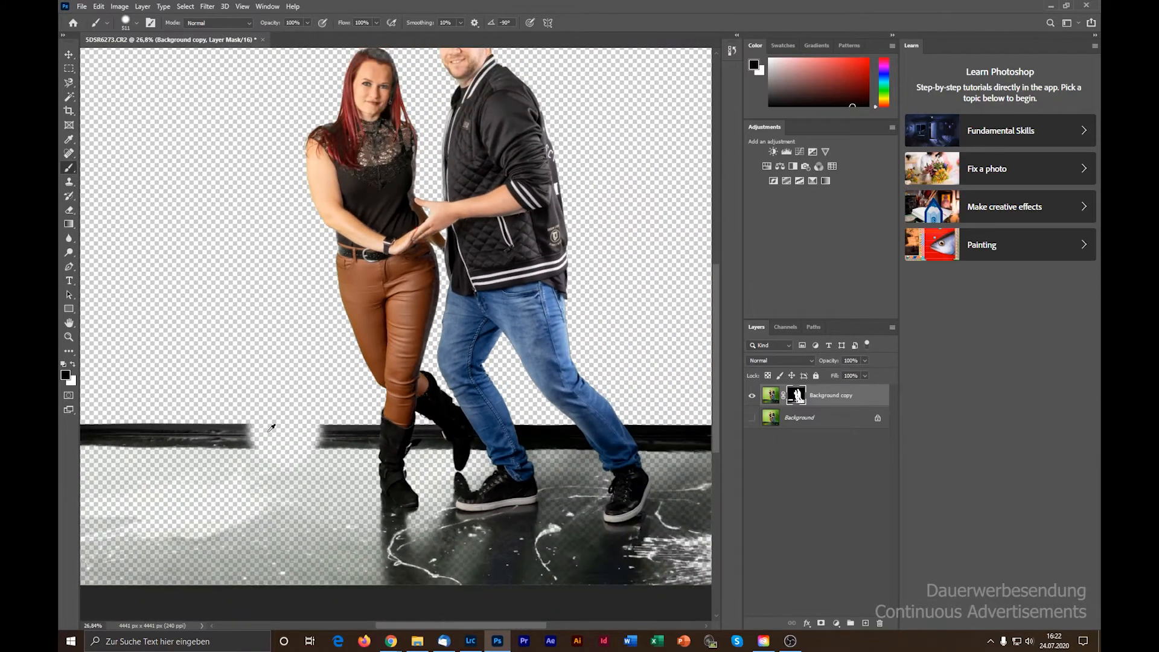
drag(267, 433, 130, 431)
scroll(217, 446, down, 2)
scroll(227, 457, up, 2)
scroll(314, 445, down, 1)
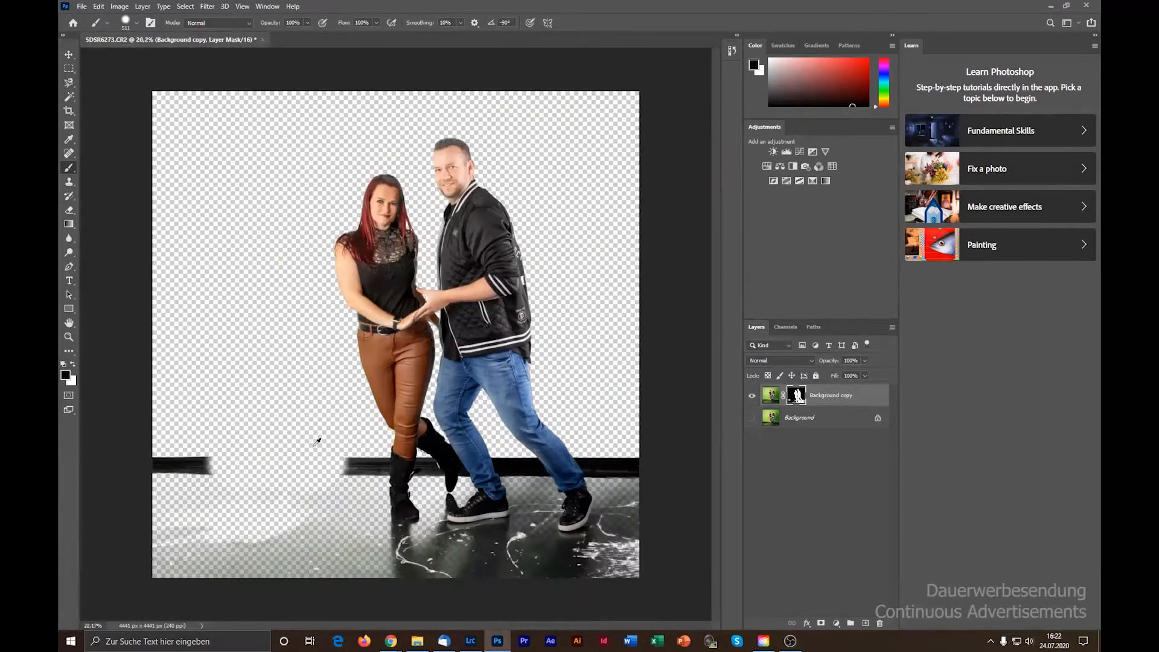
Step: Hide the outer remains of skirting board and floor around the couple and between the man's legs with broad mask strokes
drag(196, 479, 156, 465)
mouse_move(155, 534)
mouse_down()
mouse_move(194, 552)
mouse_move(244, 494)
mouse_move(258, 556)
mouse_move(249, 579)
mouse_move(271, 508)
mouse_move(277, 565)
mouse_move(334, 542)
mouse_move(341, 459)
mouse_move(356, 566)
mouse_move(487, 579)
mouse_move(376, 551)
mouse_move(432, 568)
mouse_move(621, 572)
mouse_move(642, 537)
mouse_move(622, 450)
mouse_up()
scroll(606, 470, up, 3)
scroll(567, 344, up, 4)
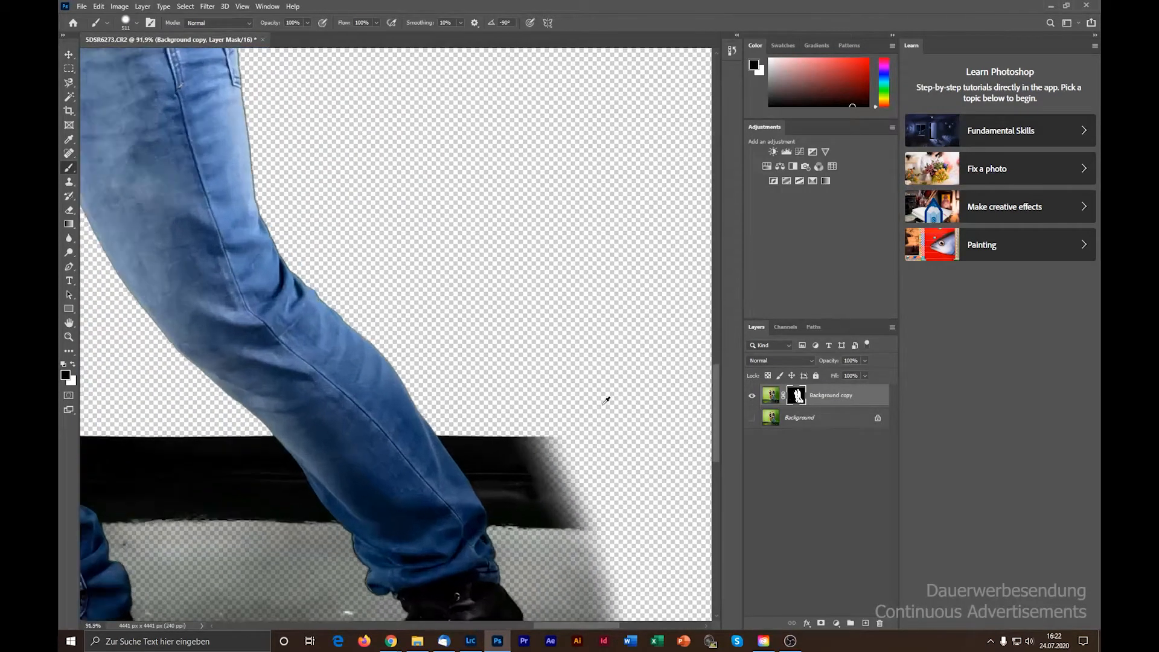
scroll(321, 276, down, 1)
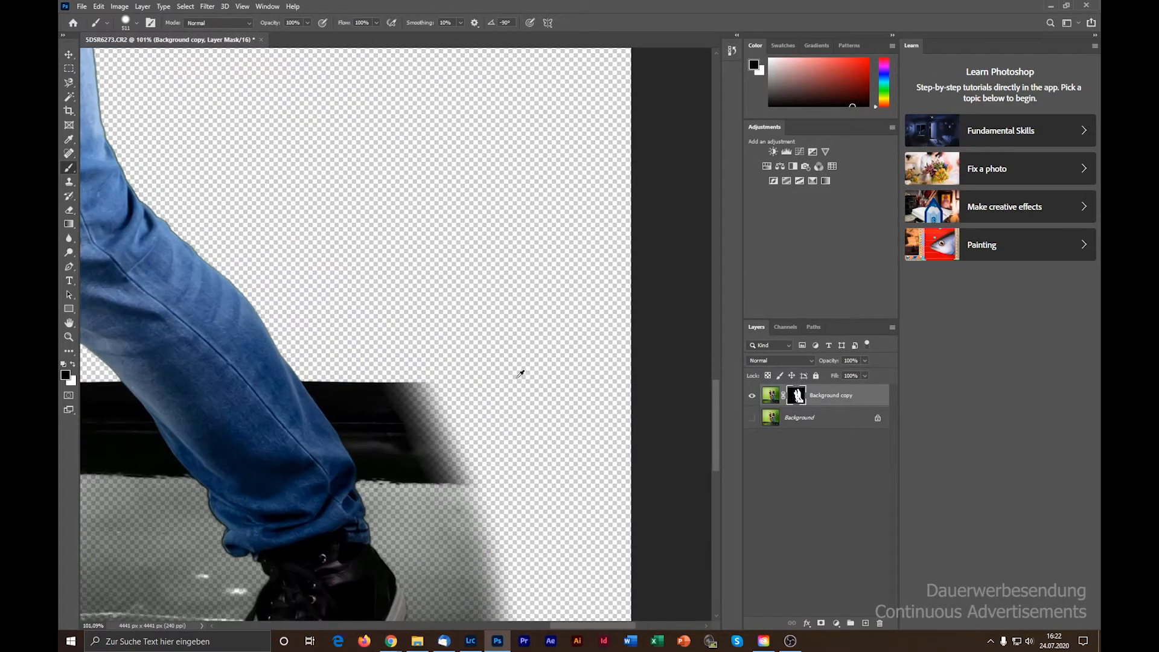
scroll(531, 377, up, 1)
mouse_move(453, 329)
mouse_down()
mouse_move(540, 377)
mouse_move(559, 441)
mouse_move(539, 435)
mouse_move(549, 499)
mouse_move(485, 436)
mouse_move(462, 438)
mouse_move(456, 448)
mouse_move(476, 457)
mouse_move(442, 453)
mouse_move(471, 463)
mouse_move(434, 460)
mouse_move(498, 429)
mouse_move(487, 505)
mouse_move(441, 584)
mouse_move(486, 556)
mouse_move(503, 486)
mouse_move(488, 569)
mouse_move(403, 585)
mouse_move(290, 582)
mouse_move(273, 549)
mouse_move(267, 434)
mouse_move(194, 310)
mouse_move(242, 345)
mouse_move(277, 394)
mouse_move(294, 516)
mouse_move(301, 443)
mouse_move(279, 429)
mouse_move(283, 168)
mouse_move(294, 279)
mouse_move(281, 598)
mouse_move(267, 266)
mouse_move(337, 263)
mouse_move(335, 536)
mouse_move(316, 275)
mouse_move(318, 465)
mouse_move(268, 470)
mouse_up()
scroll(509, 348, down, 2)
Step: Use a smaller brush to mask out skirting board and floor along both sides of the man's rear leg and shoe
scroll(270, 468, up, 5)
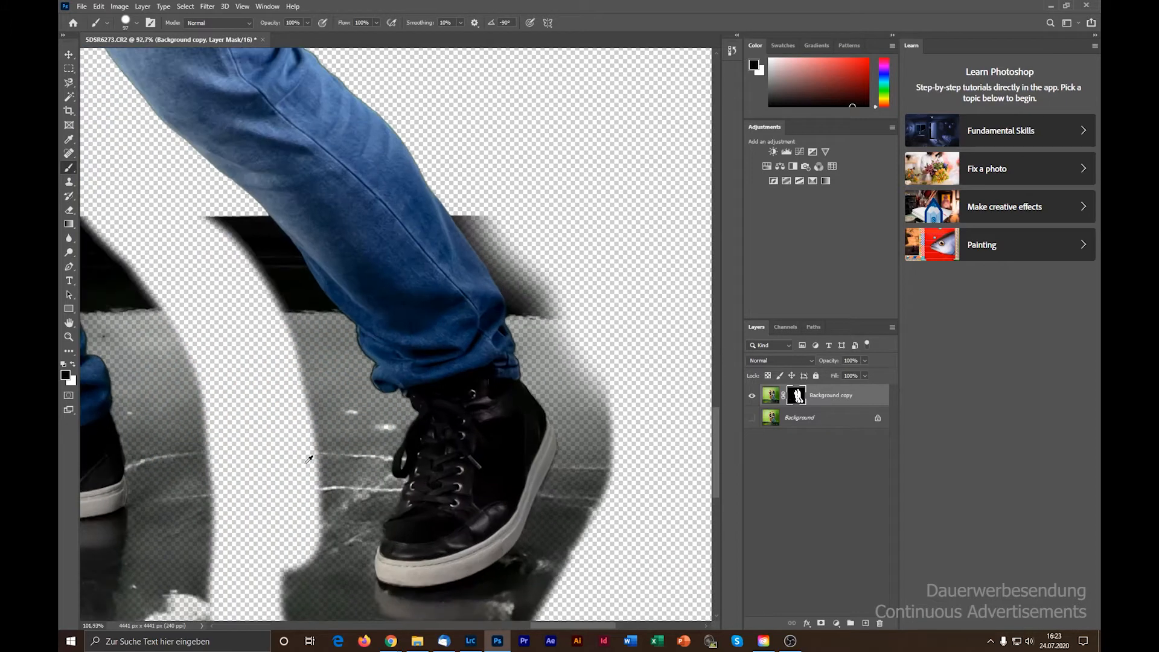
mouse_move(320, 420)
mouse_down()
mouse_move(324, 344)
mouse_move(282, 231)
mouse_move(158, 90)
mouse_up()
mouse_move(341, 387)
mouse_down()
mouse_move(332, 530)
mouse_move(373, 451)
mouse_move(238, 440)
mouse_up()
scroll(186, 451, down, 3)
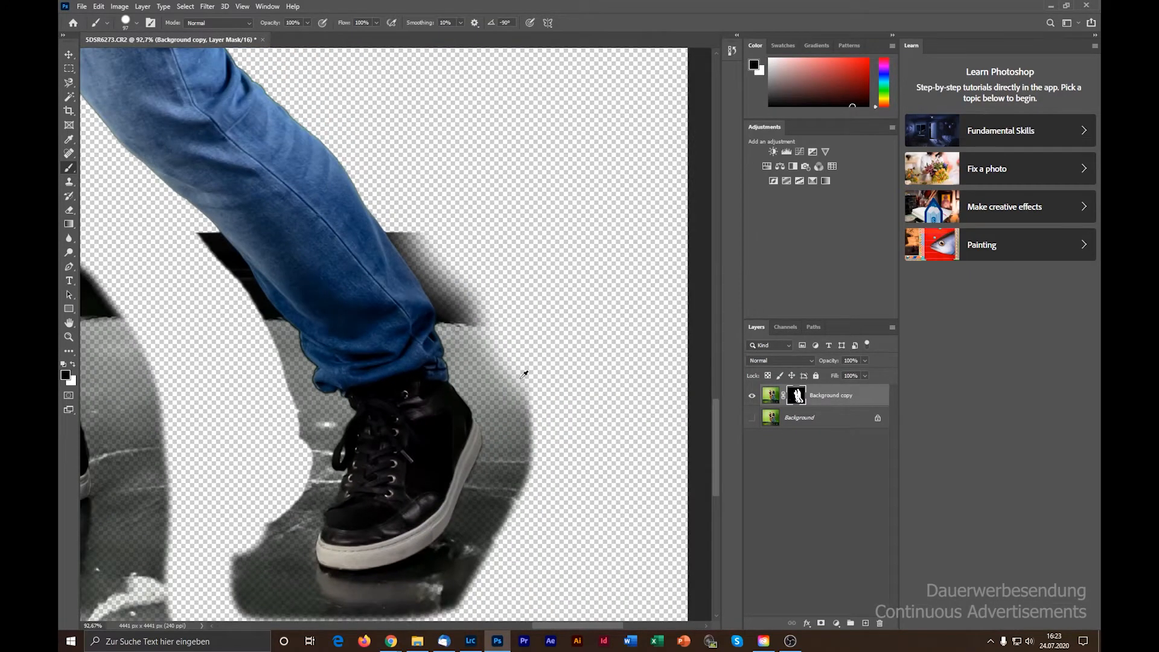
scroll(524, 374, up, 2)
mouse_move(362, 117)
mouse_down()
mouse_move(426, 210)
mouse_move(540, 480)
mouse_move(470, 383)
mouse_move(447, 325)
mouse_move(546, 455)
mouse_move(517, 551)
mouse_move(528, 523)
mouse_move(511, 453)
mouse_move(514, 511)
mouse_up()
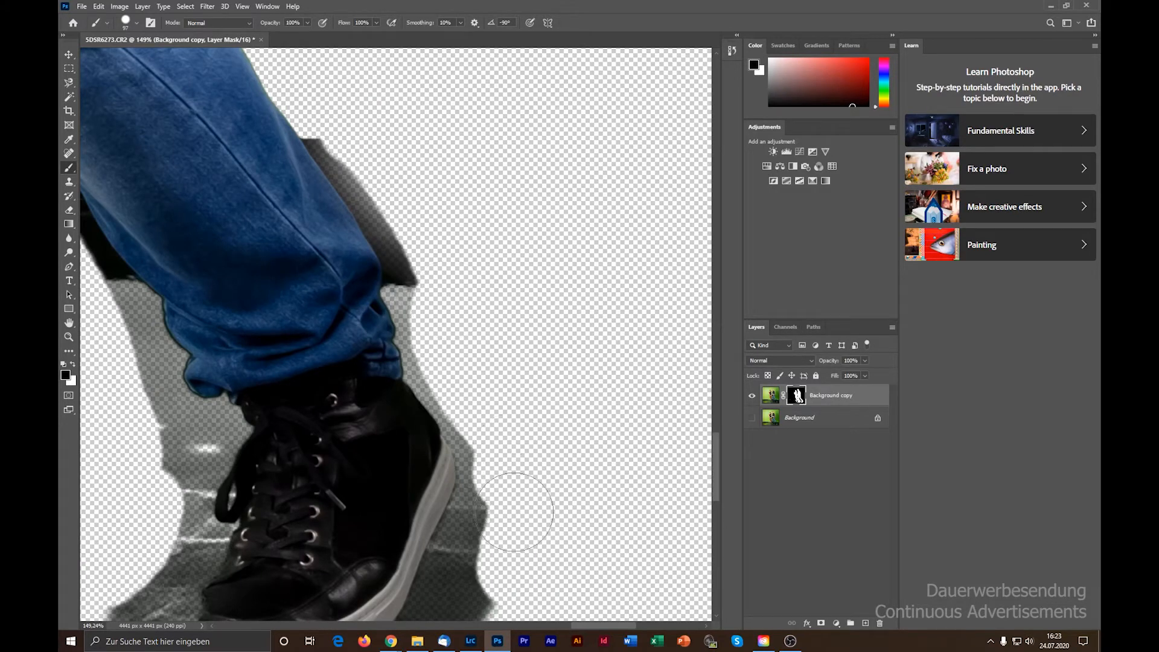
scroll(574, 310, down, 3)
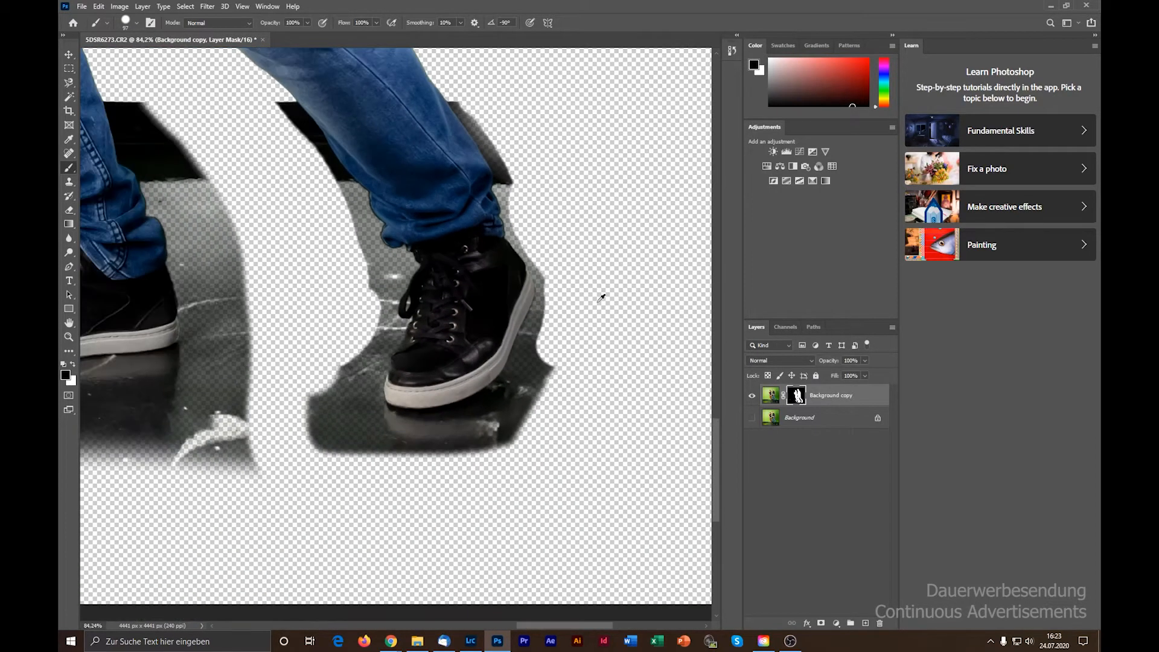
Step: Mask out the floor beneath the man's rear shoe and behind the heel of his front shoe
mouse_move(316, 462)
mouse_down()
mouse_move(316, 381)
mouse_move(331, 355)
mouse_move(324, 472)
mouse_move(417, 468)
mouse_move(500, 431)
mouse_move(400, 456)
mouse_move(321, 437)
mouse_move(318, 372)
mouse_move(352, 448)
mouse_move(445, 455)
mouse_move(536, 386)
mouse_move(559, 311)
mouse_move(548, 357)
mouse_move(460, 465)
mouse_move(396, 475)
mouse_move(343, 414)
mouse_move(347, 370)
mouse_move(321, 331)
mouse_move(259, 282)
mouse_move(223, 180)
mouse_move(145, 95)
mouse_move(223, 256)
mouse_move(239, 333)
mouse_move(243, 495)
mouse_move(183, 481)
mouse_move(264, 396)
mouse_move(210, 473)
mouse_move(167, 460)
mouse_move(164, 435)
mouse_move(207, 391)
mouse_move(158, 424)
mouse_move(207, 355)
mouse_move(217, 314)
mouse_move(183, 381)
mouse_move(118, 440)
mouse_up()
scroll(276, 187, up, 2)
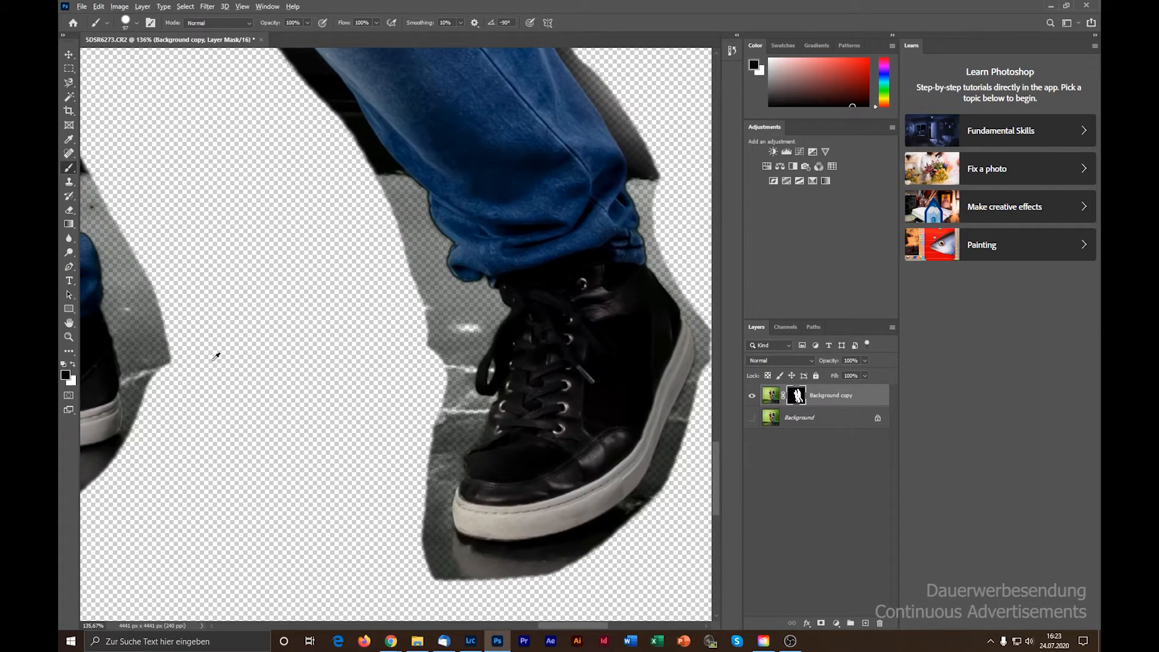
scroll(216, 357, down, 2)
Step: Trim the dark skirting board remnants closer to both edges of the man's rear trouser leg
scroll(229, 145, up, 4)
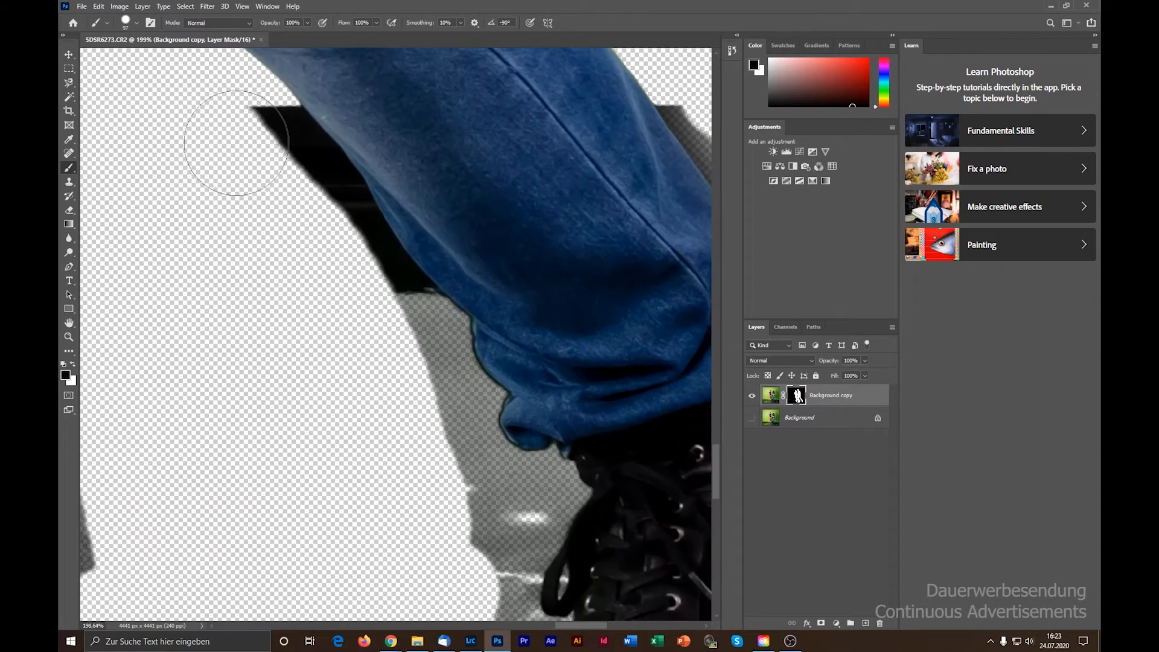
mouse_move(236, 143)
mouse_down()
mouse_move(439, 489)
mouse_move(395, 392)
mouse_move(363, 341)
mouse_move(431, 521)
mouse_move(496, 517)
mouse_move(410, 564)
mouse_up()
scroll(151, 296, down, 3)
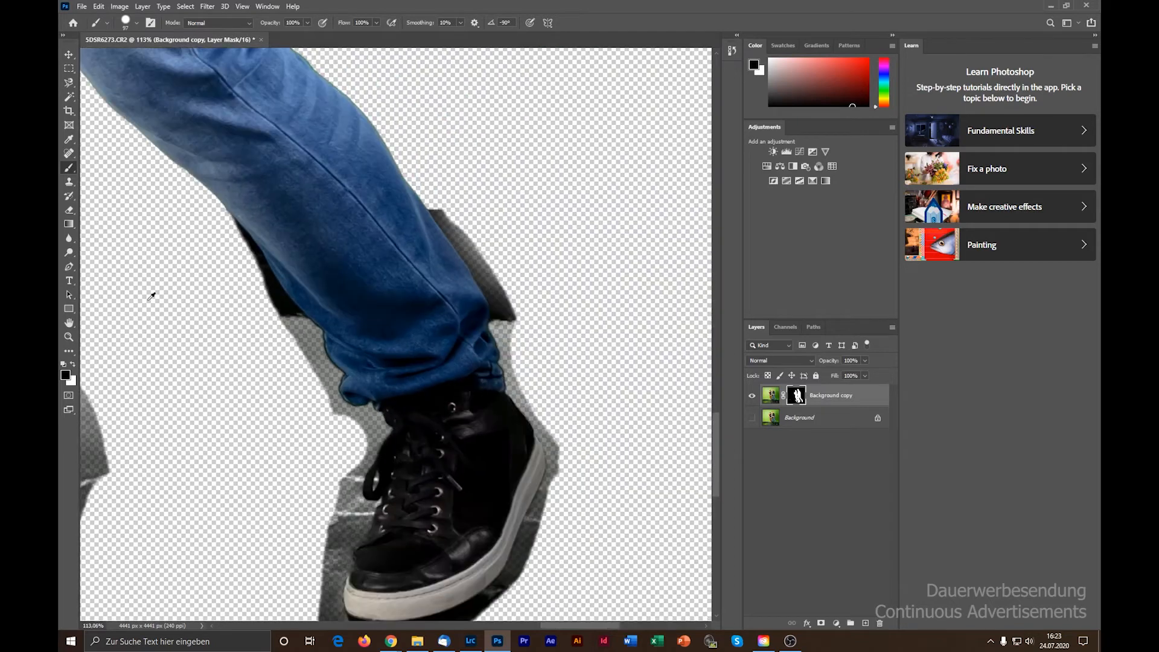
mouse_move(456, 206)
mouse_down()
mouse_move(460, 184)
mouse_move(505, 223)
mouse_move(517, 259)
mouse_move(477, 215)
mouse_move(530, 290)
mouse_move(537, 349)
mouse_move(583, 441)
mouse_up()
scroll(657, 280, down, 4)
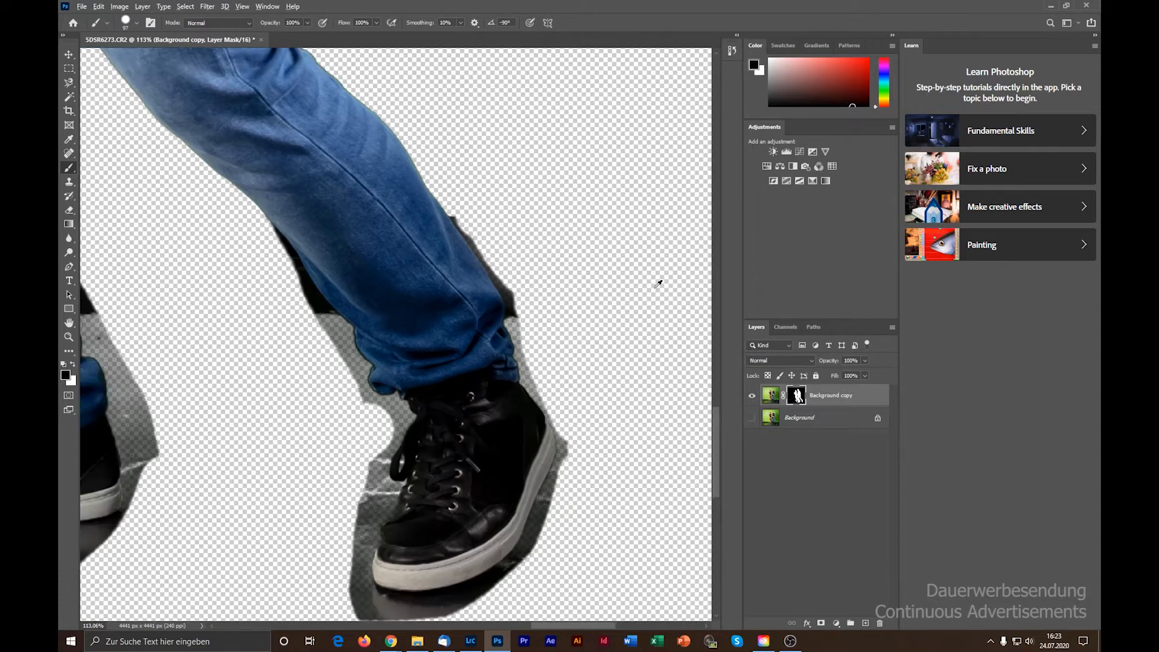
Step: Hide the floor and skirting board around the woman's front boot, between the feet and beneath the man's front shoe
scroll(469, 321, up, 3)
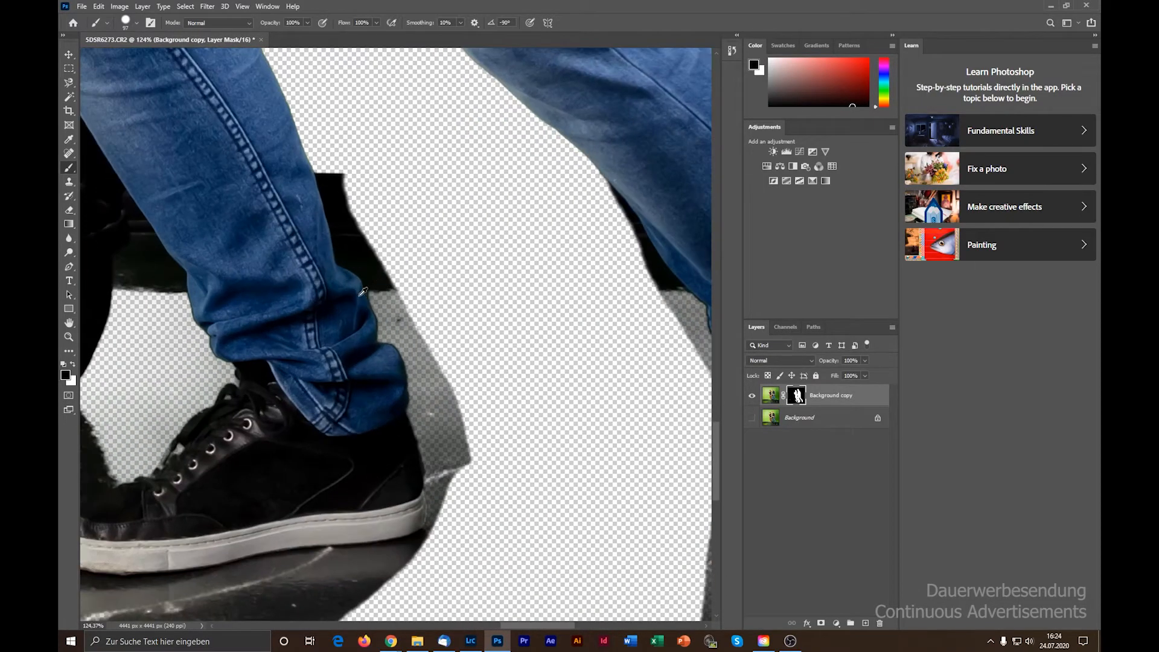
scroll(506, 280, down, 4)
scroll(506, 280, down, 2)
scroll(290, 271, up, 3)
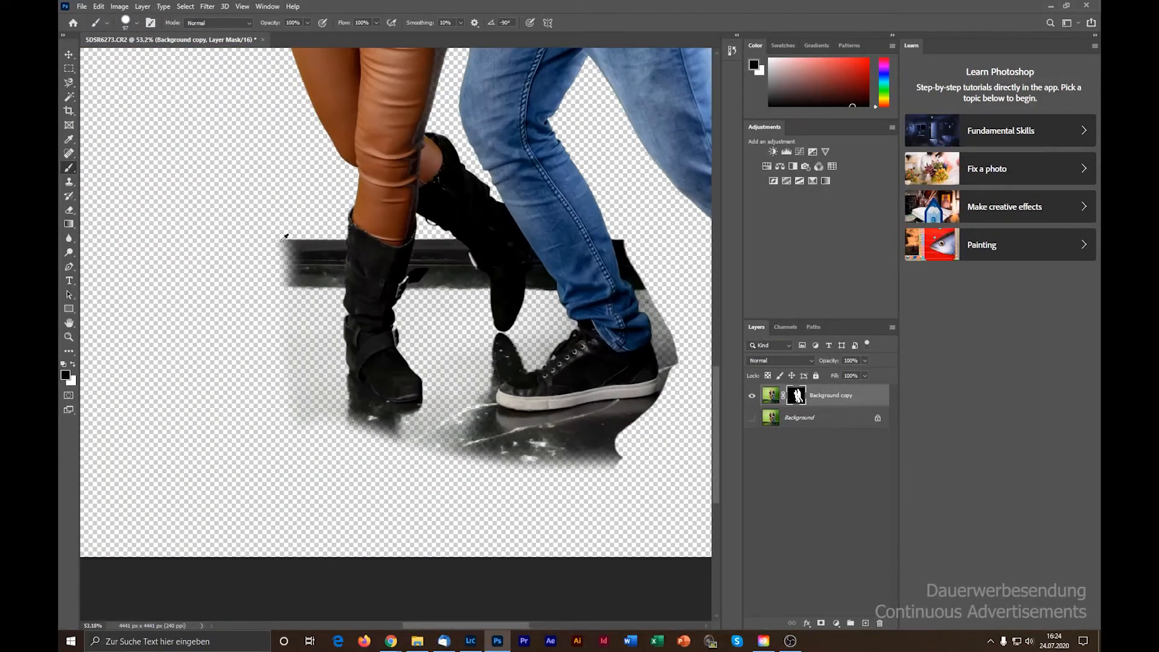
mouse_move(298, 299)
mouse_down()
mouse_move(312, 239)
mouse_move(312, 312)
mouse_move(292, 351)
mouse_move(295, 308)
mouse_move(297, 420)
mouse_move(301, 344)
mouse_move(302, 380)
mouse_move(320, 385)
mouse_move(307, 305)
mouse_move(346, 430)
mouse_move(406, 457)
mouse_move(324, 376)
mouse_up()
mouse_move(423, 439)
mouse_down()
mouse_move(445, 427)
mouse_move(444, 377)
mouse_up()
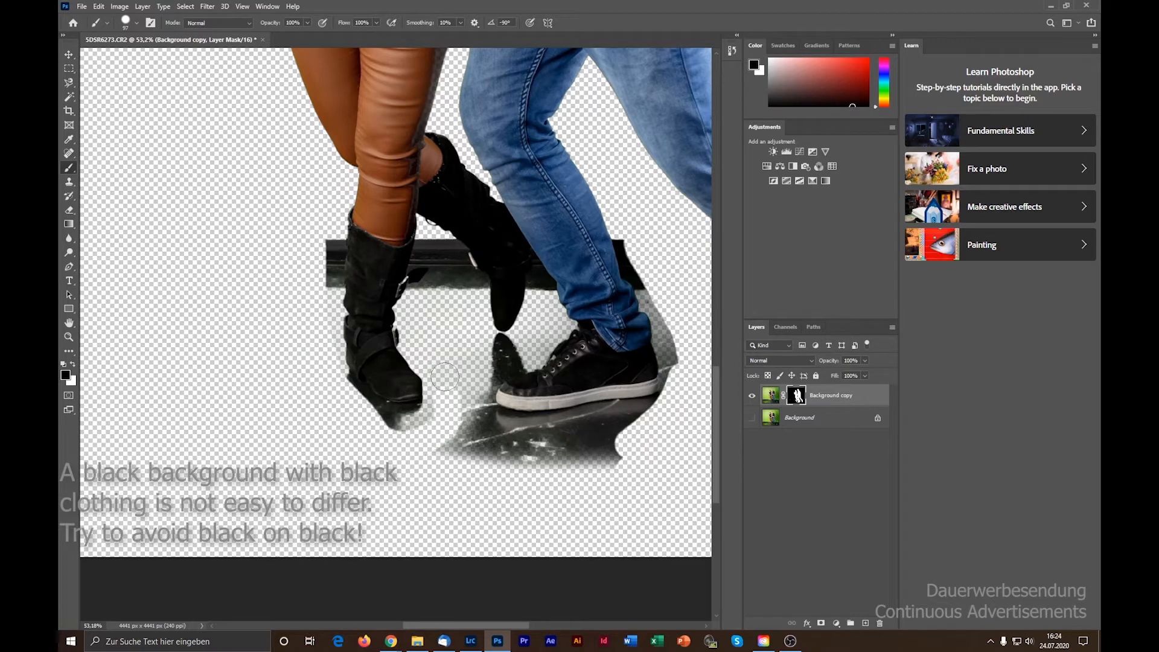
mouse_move(443, 444)
mouse_down()
mouse_move(618, 452)
mouse_move(577, 465)
mouse_move(463, 460)
mouse_move(618, 456)
mouse_move(648, 437)
mouse_move(463, 428)
mouse_up()
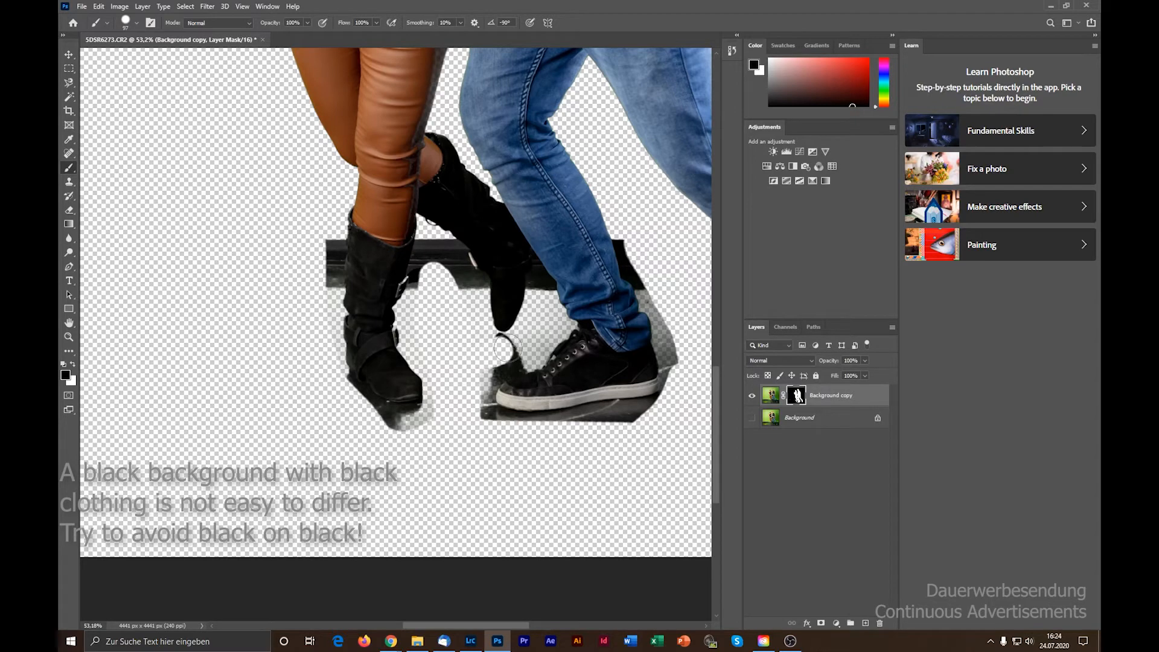
drag(505, 347, 454, 345)
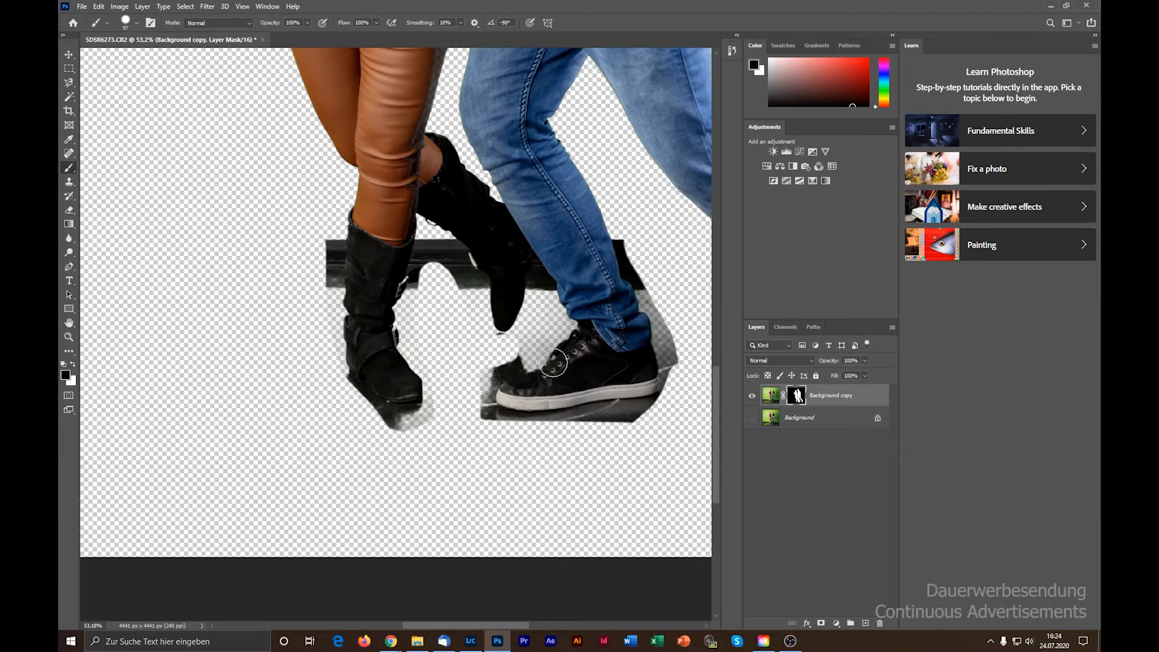
Step: Mask out the floor remnants around the toe and laces of the man's front shoe, reducing the brush for the edge
scroll(576, 370, up, 5)
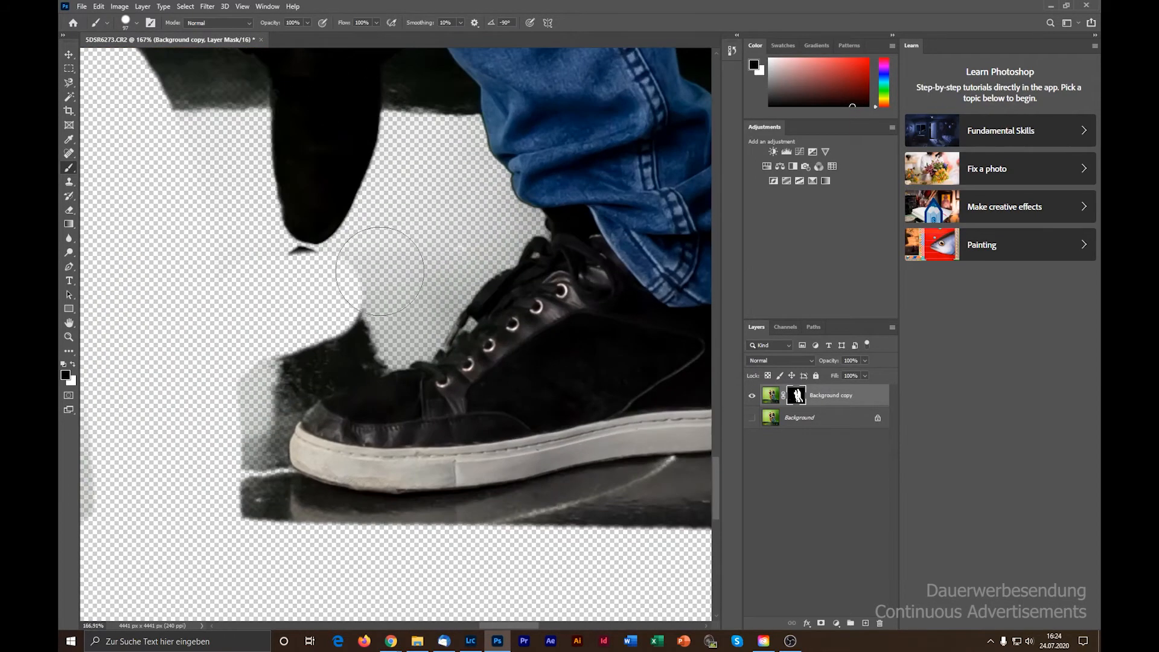
mouse_move(379, 271)
mouse_down()
mouse_move(410, 250)
mouse_move(388, 307)
mouse_move(295, 331)
mouse_move(262, 362)
mouse_up()
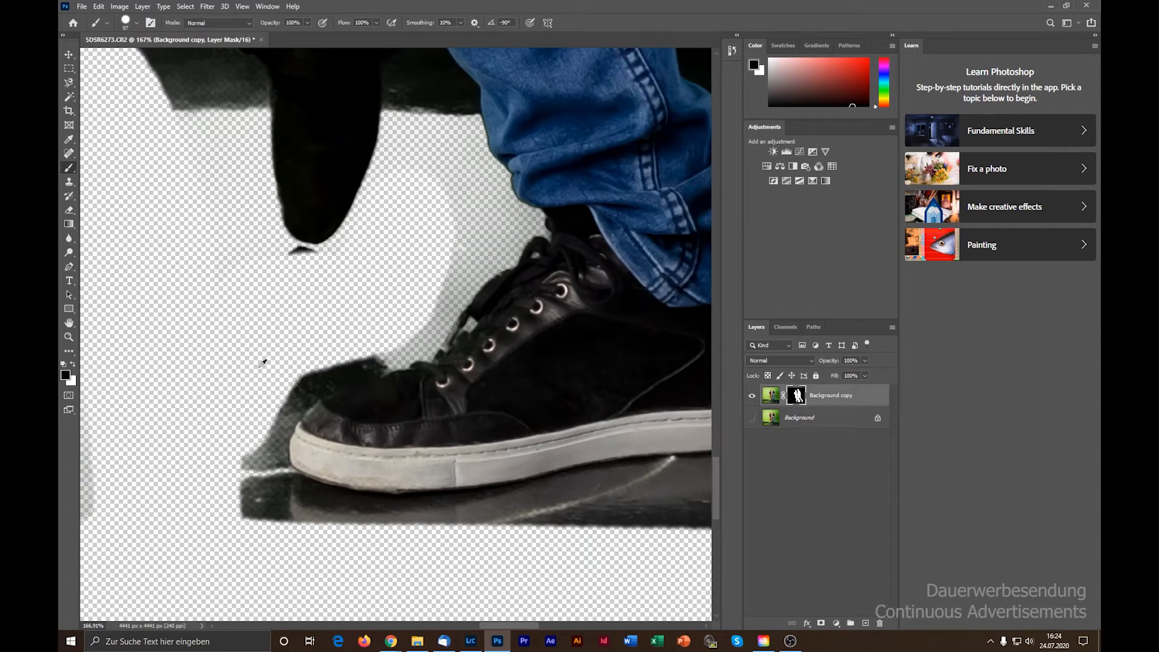
scroll(262, 362, up, 2)
scroll(298, 411, up, 3)
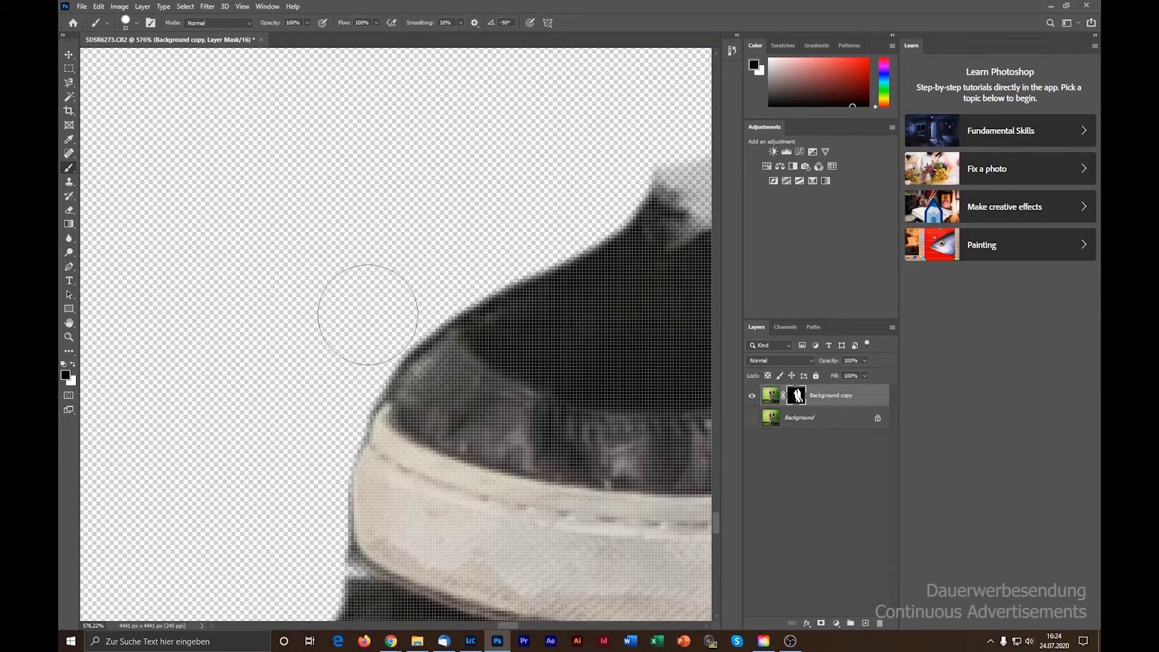
Step: Trim the shadow and floor beneath the sole of the man's front shoe from heel to toe
scroll(314, 453, down, 4)
scroll(550, 382, up, 3)
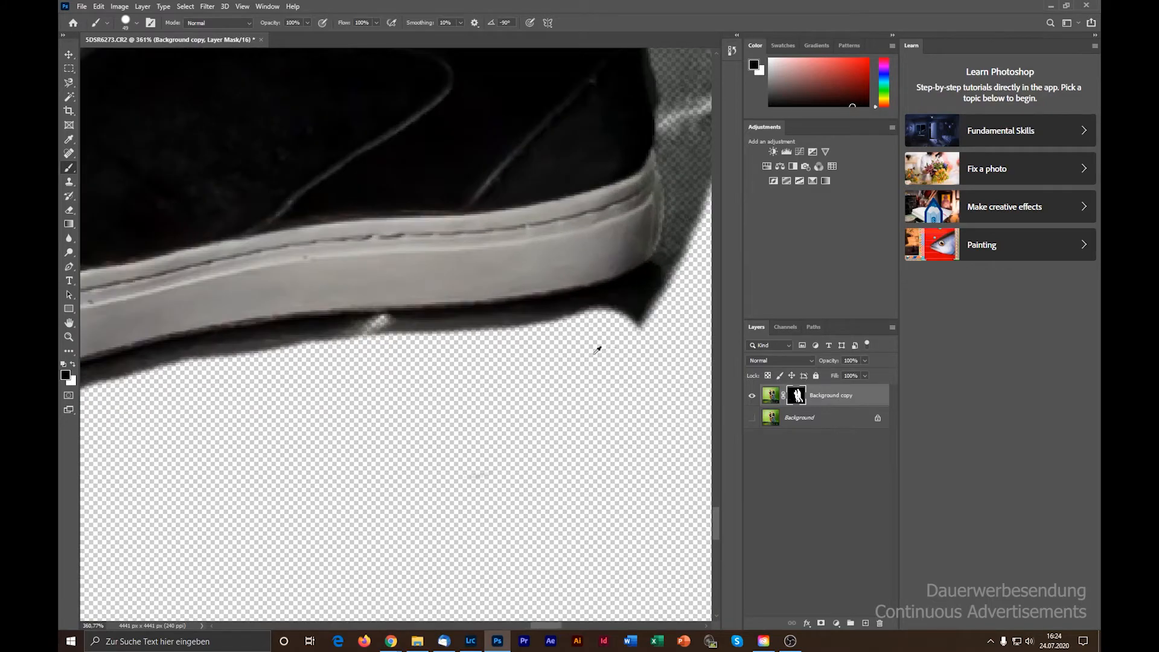
drag(657, 309, 121, 381)
mouse_move(121, 382)
mouse_down()
mouse_move(305, 344)
mouse_move(91, 390)
mouse_up()
scroll(506, 332, down, 4)
scroll(194, 384, up, 4)
mouse_move(134, 313)
mouse_down()
mouse_move(259, 357)
mouse_move(328, 364)
mouse_move(635, 361)
mouse_up()
scroll(374, 356, down, 3)
scroll(518, 316, up, 4)
mouse_move(138, 384)
mouse_down()
mouse_move(432, 365)
mouse_move(134, 384)
mouse_up()
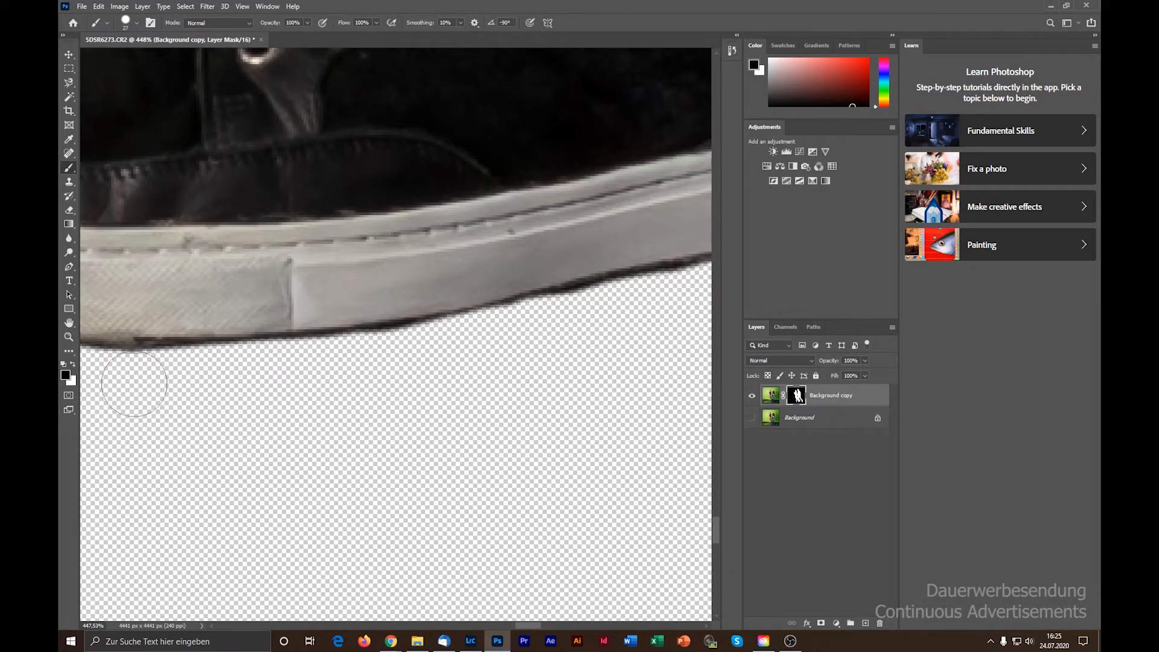
scroll(253, 362, down, 4)
scroll(410, 241, up, 3)
Step: Carve out the back edge of the front shoe's heel on the mask, refining the sole corner with a 17 px brush
mouse_move(406, 198)
mouse_down()
mouse_move(429, 252)
mouse_move(458, 465)
mouse_up()
scroll(437, 386, up, 3)
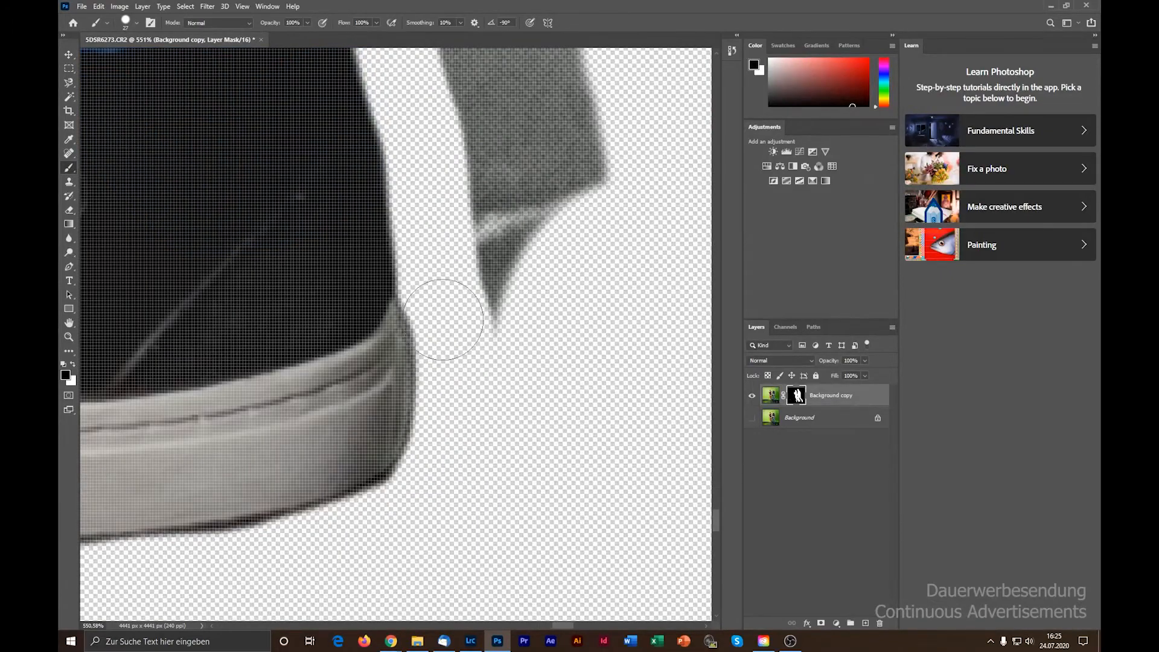
drag(437, 314, 416, 305)
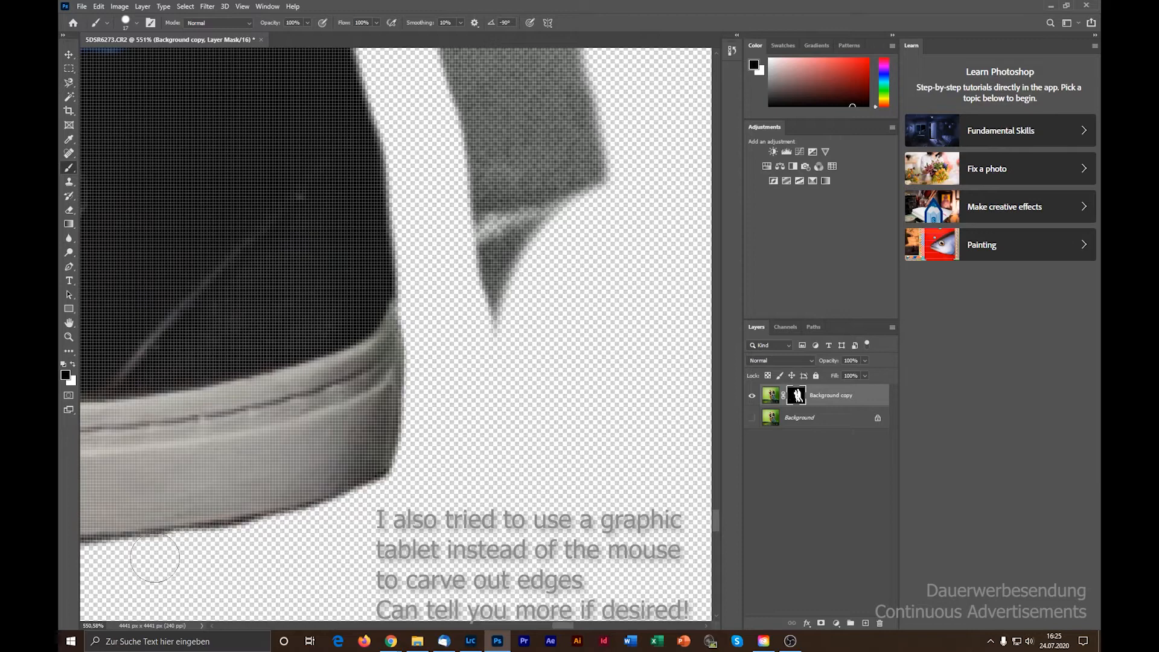
scroll(423, 455, down, 3)
scroll(472, 374, up, 3)
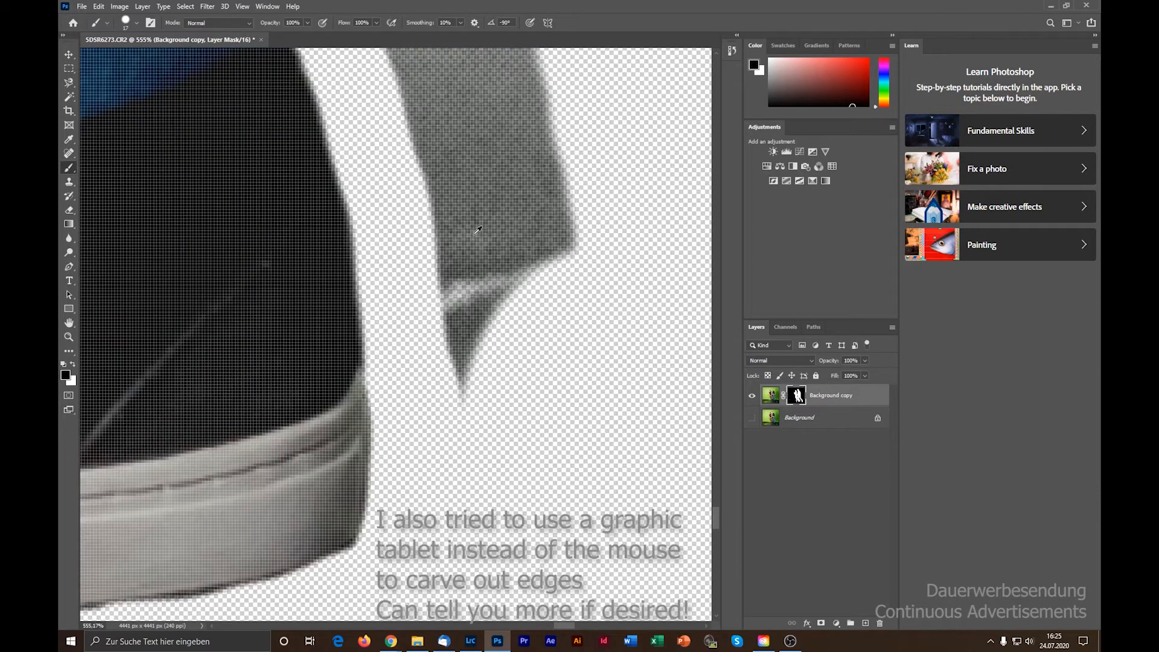
Step: Paint away the outer part of the floor strip behind the man's front trouser cuff
scroll(470, 316, down, 3)
scroll(469, 362, down, 2)
scroll(432, 193, up, 2)
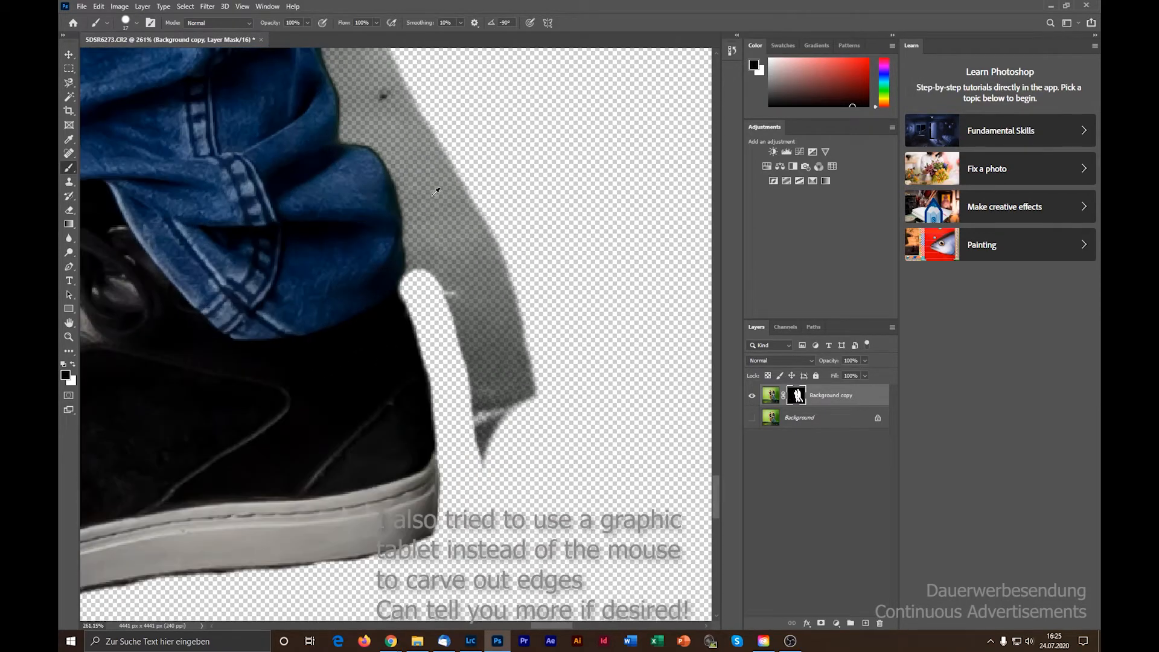
mouse_move(439, 149)
mouse_down()
mouse_move(504, 269)
mouse_move(510, 443)
mouse_move(485, 428)
mouse_move(467, 328)
mouse_move(481, 446)
mouse_move(537, 376)
mouse_move(529, 392)
mouse_move(477, 327)
mouse_move(449, 236)
mouse_move(454, 304)
mouse_move(482, 275)
mouse_move(389, 72)
mouse_up()
scroll(381, 83, up, 4)
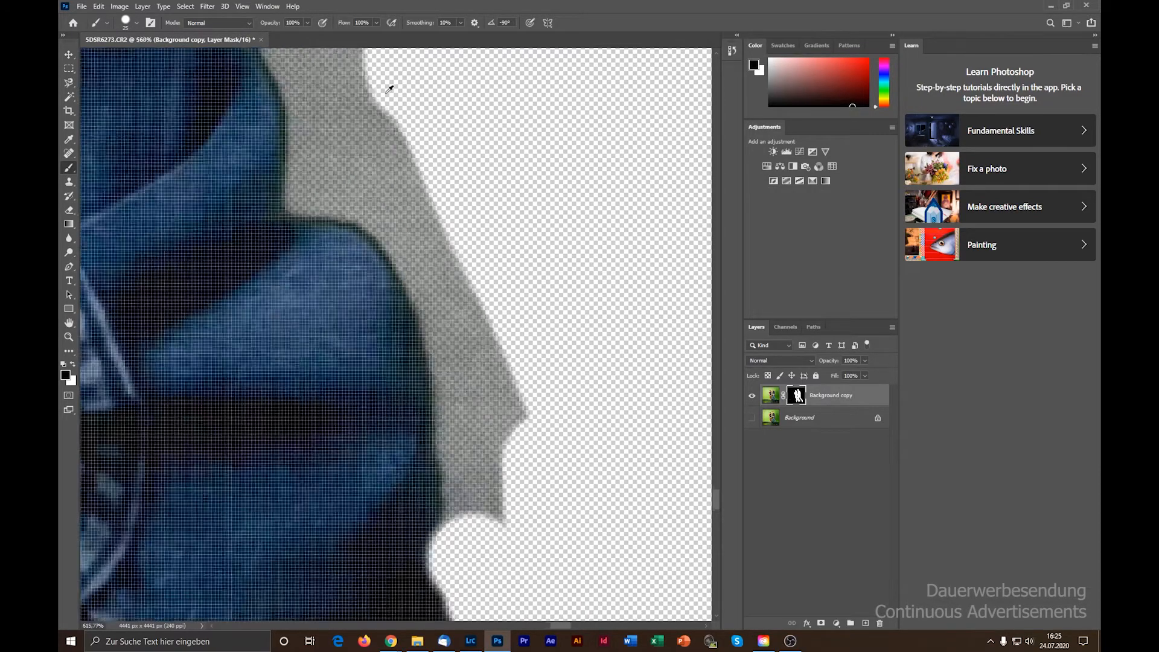
Step: Mask the floor close to the upper folds of the front trouser cuff, starting the edge with a 6 px brush
scroll(307, 123, up, 1)
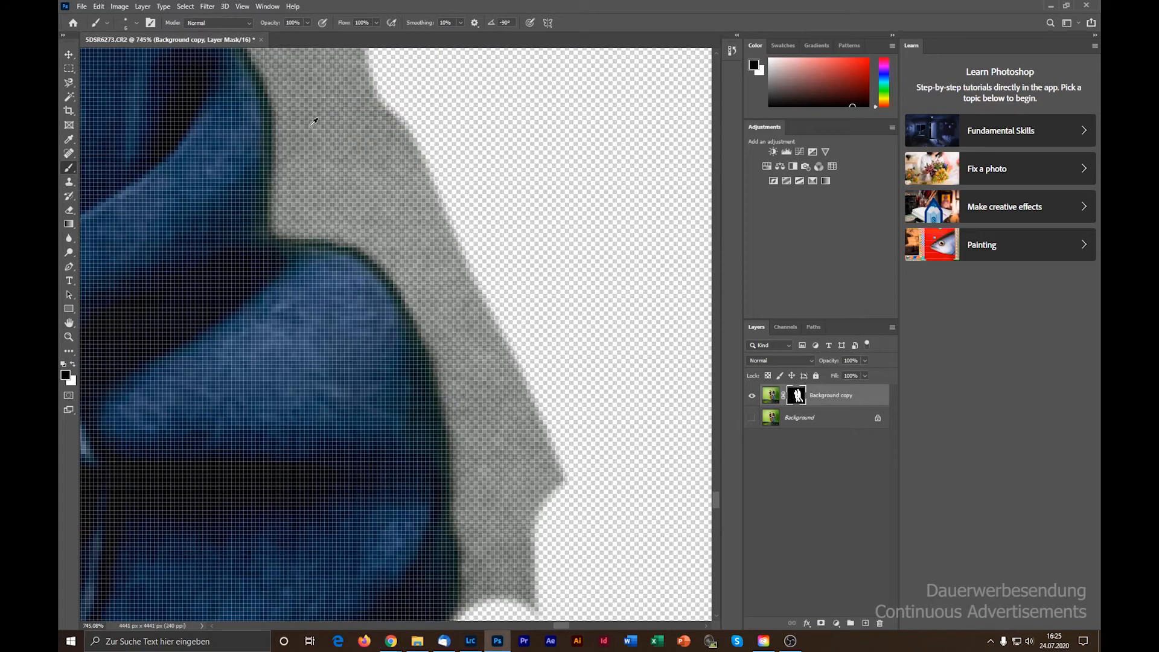
mouse_move(310, 128)
mouse_down()
mouse_move(324, 141)
mouse_move(302, 133)
mouse_up()
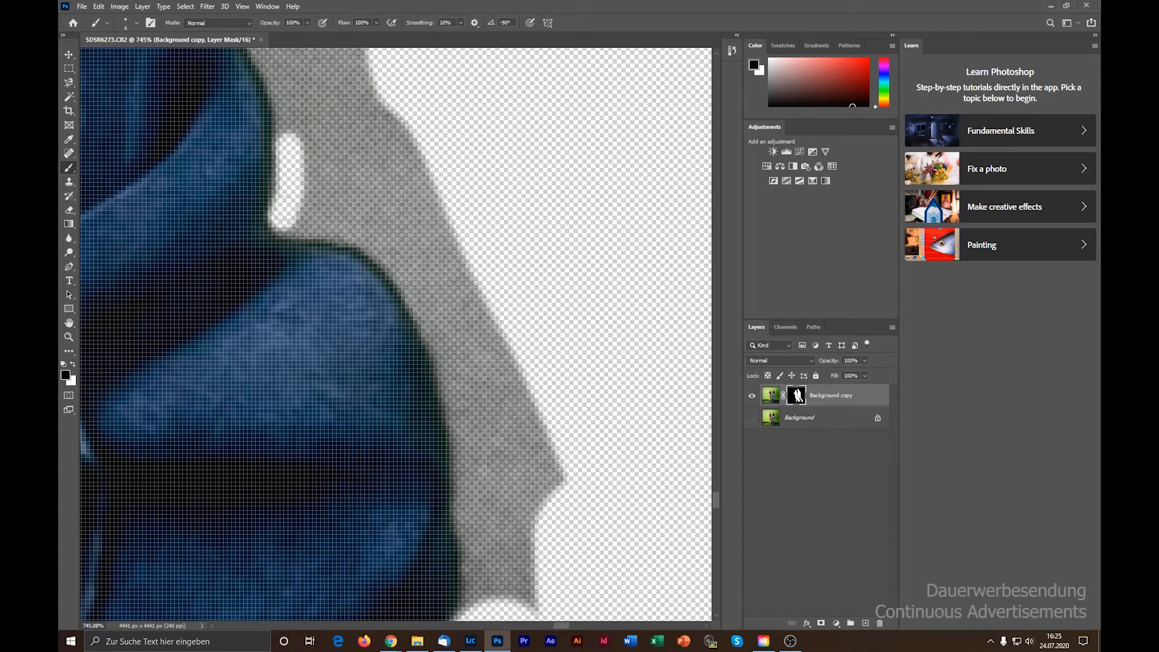
mouse_move(289, 223)
mouse_down()
mouse_move(361, 233)
mouse_move(426, 292)
mouse_move(483, 384)
mouse_up()
mouse_move(434, 274)
mouse_down()
mouse_move(350, 200)
mouse_move(312, 208)
mouse_move(352, 217)
mouse_move(326, 191)
mouse_move(312, 151)
mouse_move(304, 181)
mouse_move(325, 167)
mouse_move(431, 241)
mouse_move(352, 144)
mouse_move(399, 178)
mouse_up()
drag(399, 170, 417, 171)
mouse_move(386, 175)
mouse_down()
mouse_move(366, 179)
mouse_move(469, 267)
mouse_move(531, 477)
mouse_move(489, 332)
mouse_up()
Step: Paint out the remaining grey floor strip along the back edge of the front trouser cuff's lower fold
scroll(514, 373, up, 5)
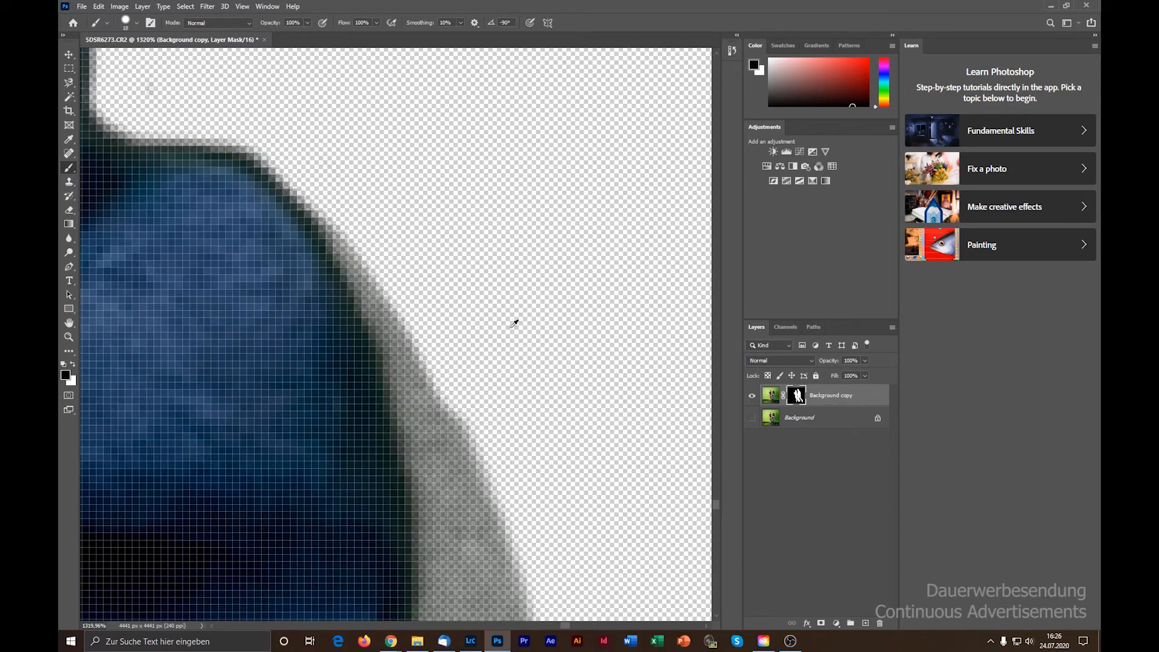
alt+right_click(499, 281)
drag(483, 278, 443, 274)
scroll(308, 117, down, 3)
drag(301, 175, 301, 114)
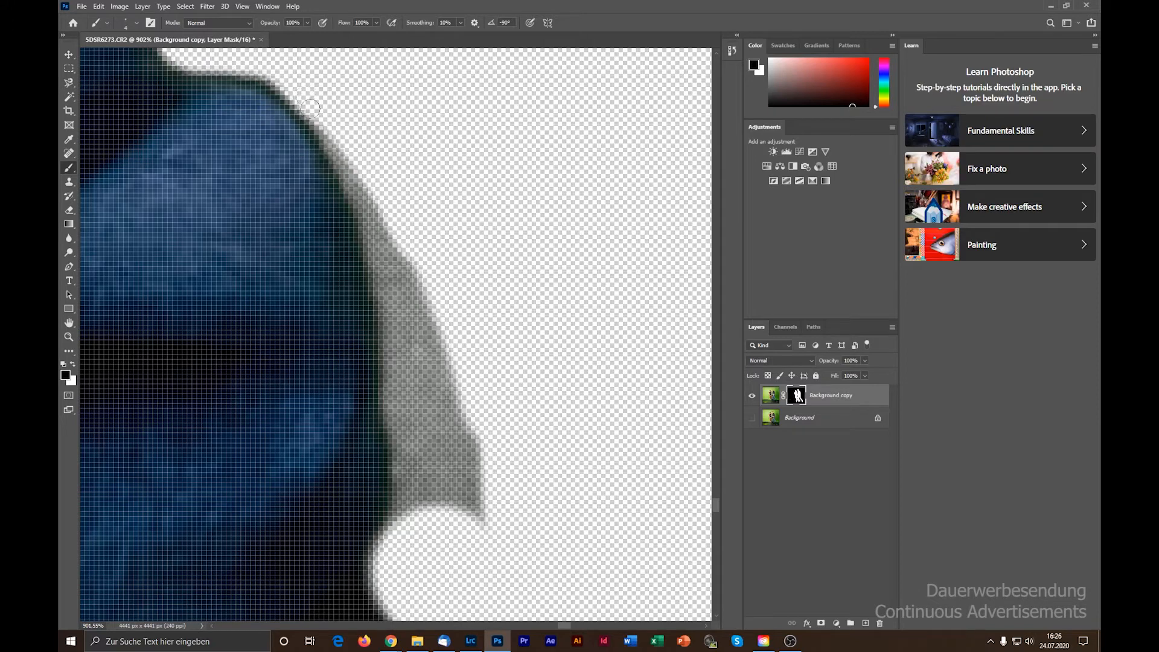
drag(360, 185, 376, 274)
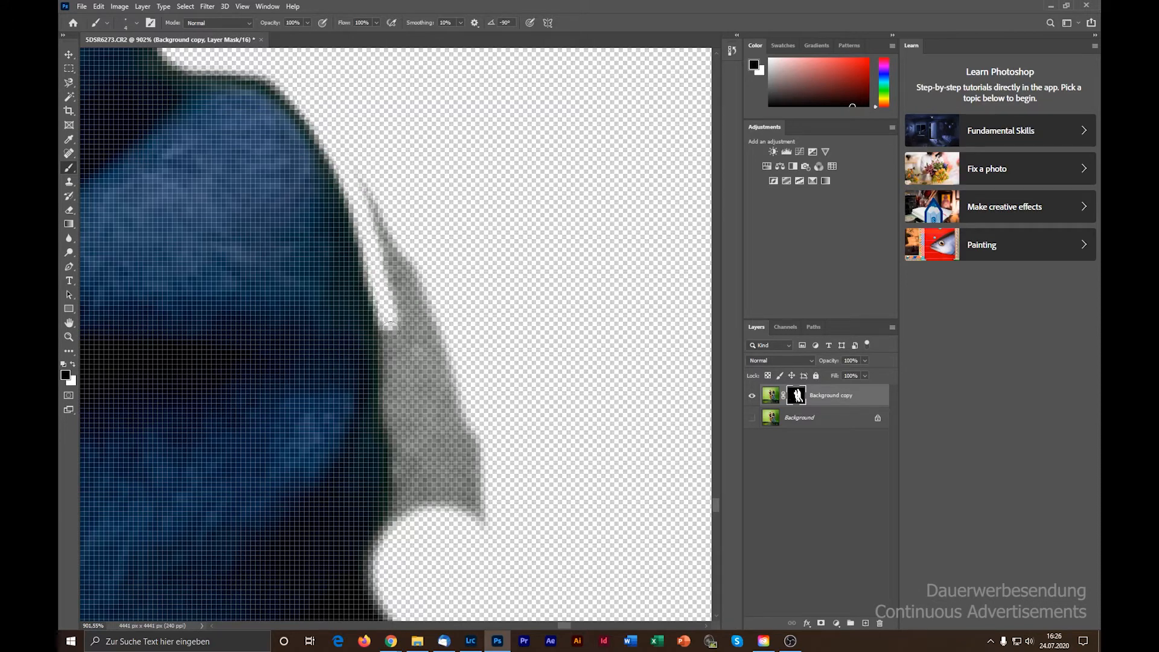
drag(391, 329, 391, 395)
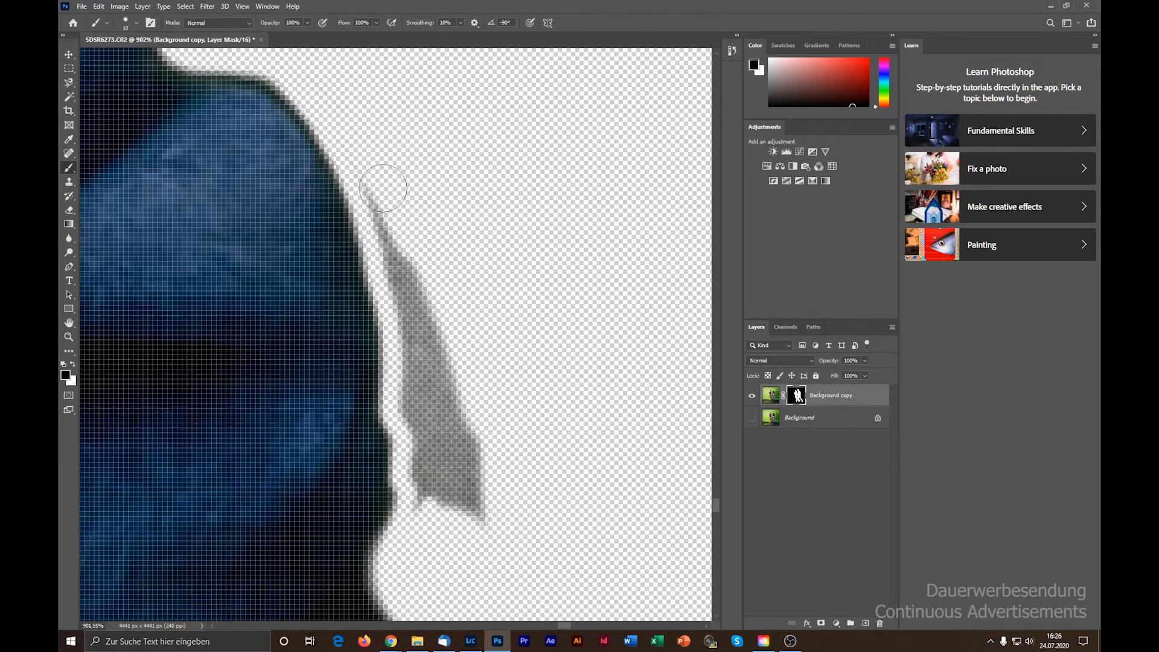
mouse_move(387, 220)
mouse_down()
mouse_move(410, 274)
mouse_move(417, 420)
mouse_move(445, 502)
mouse_move(459, 438)
mouse_up()
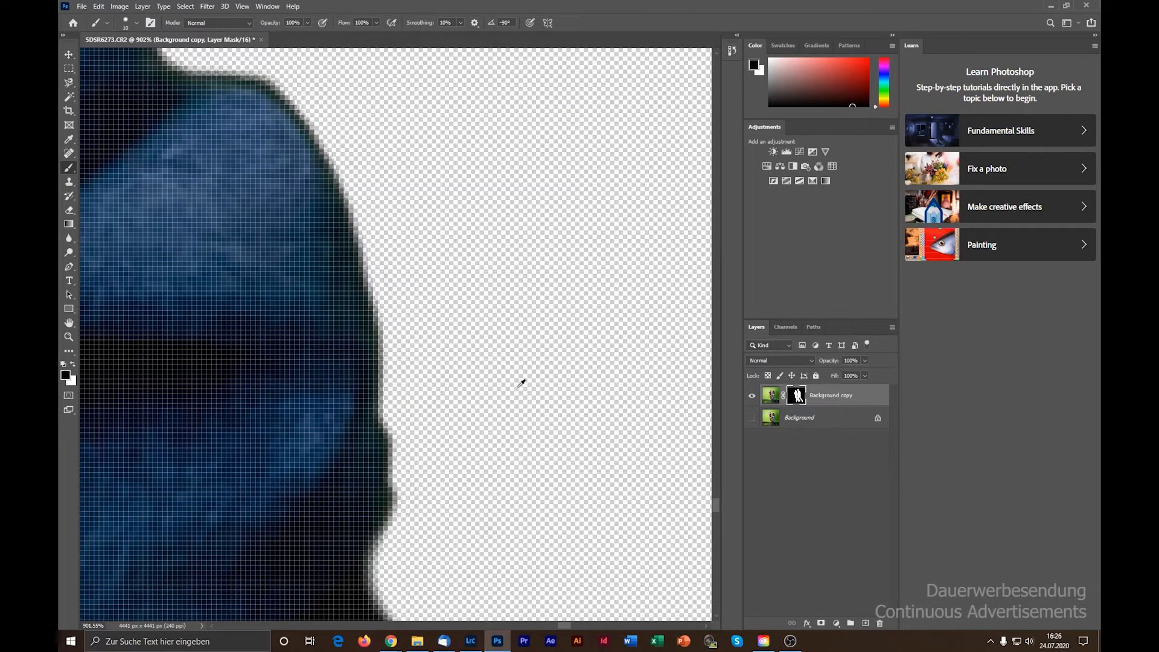
Step: Mask the grey floor and the lower end of the dark strip behind the front leg's upper cuff folds
scroll(521, 383, down, 12)
scroll(435, 118, up, 8)
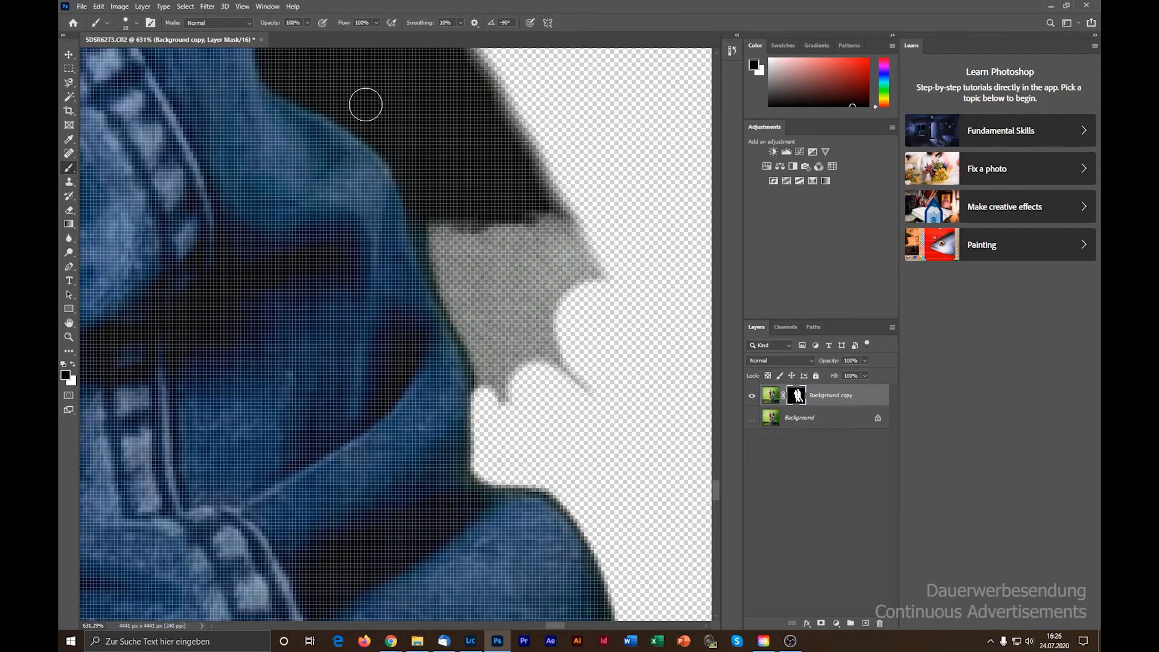
mouse_move(365, 104)
mouse_down()
mouse_move(399, 148)
mouse_move(488, 375)
mouse_up()
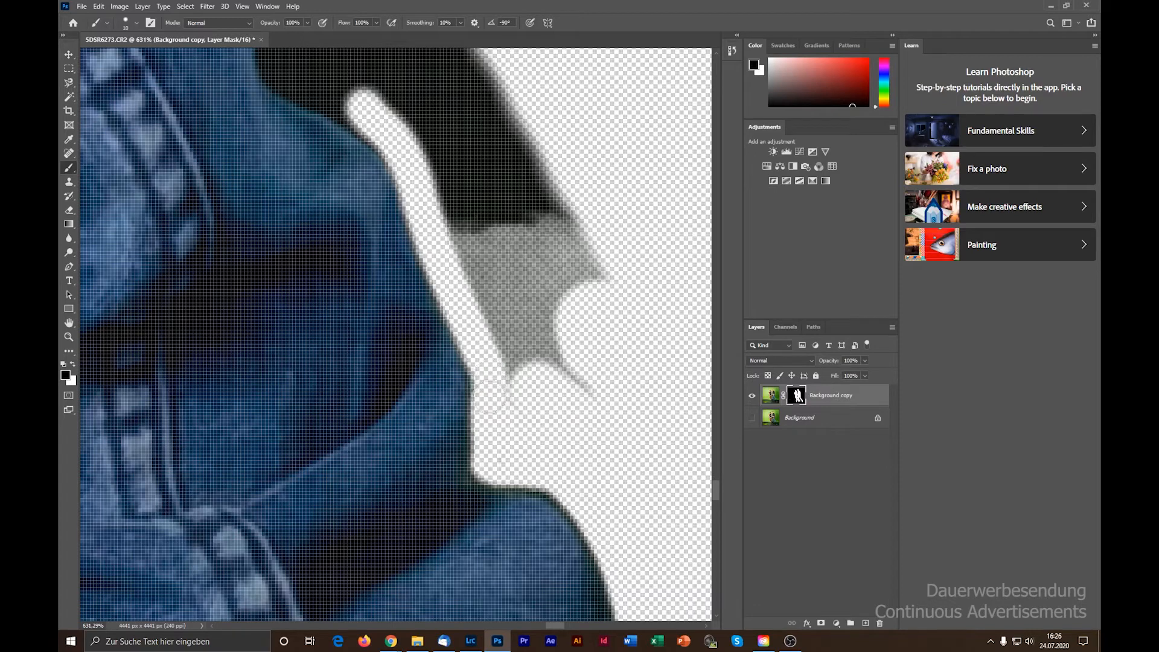
mouse_move(480, 327)
mouse_down()
mouse_move(532, 382)
mouse_move(510, 347)
mouse_move(536, 323)
mouse_up()
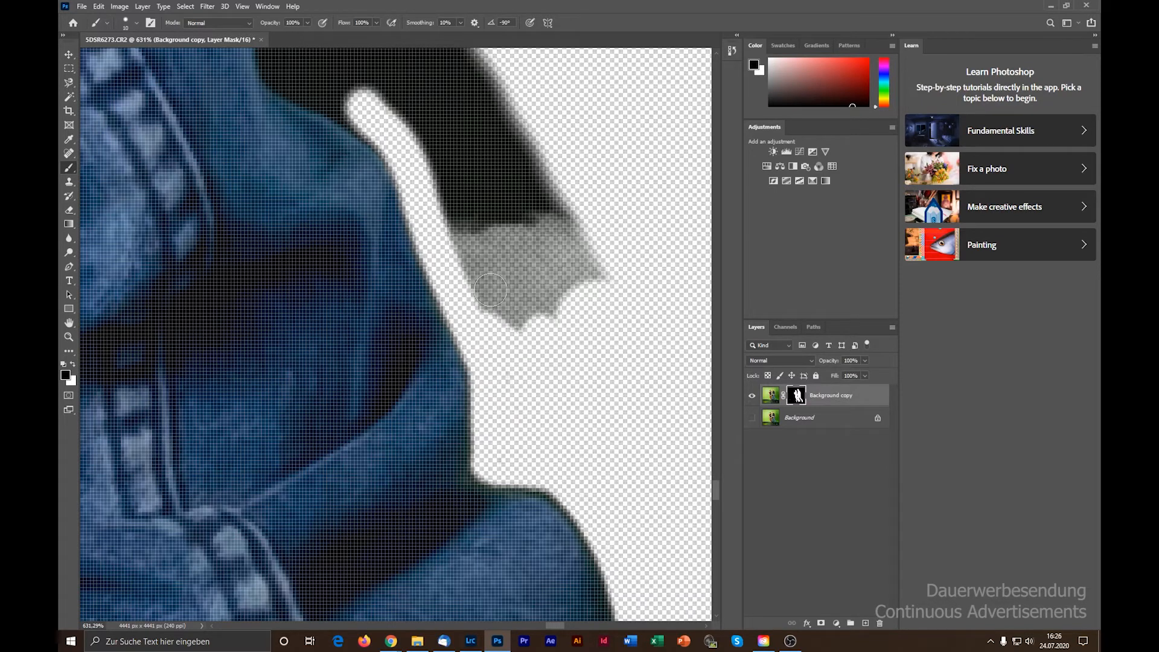
mouse_move(490, 290)
mouse_down()
mouse_move(513, 269)
mouse_move(550, 291)
mouse_move(595, 291)
mouse_move(507, 163)
mouse_move(589, 248)
mouse_move(525, 156)
mouse_move(593, 285)
mouse_move(439, 159)
mouse_move(485, 298)
mouse_move(506, 232)
mouse_move(475, 173)
mouse_move(580, 292)
mouse_up()
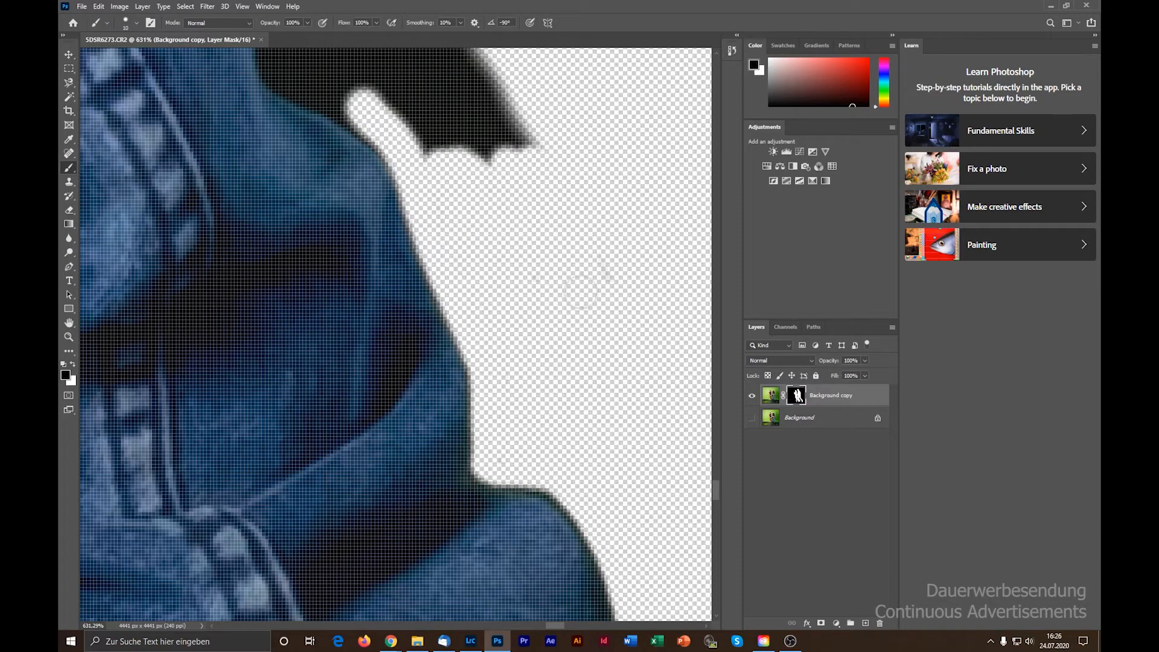
scroll(568, 205, down, 2)
scroll(371, 269, down, 1)
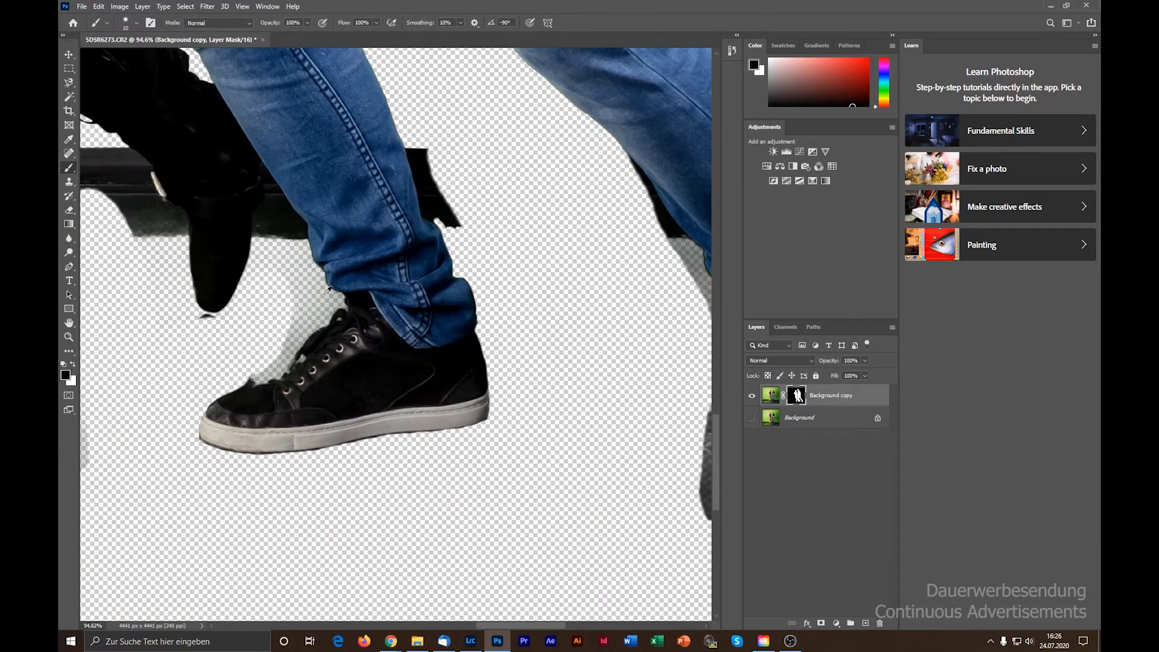
Step: Clear the floor haze in front of the front trouser cuff and upper laces, refining the edge with a 17 px brush
scroll(277, 305, up, 1)
scroll(279, 300, up, 1)
alt+right_click(412, 331)
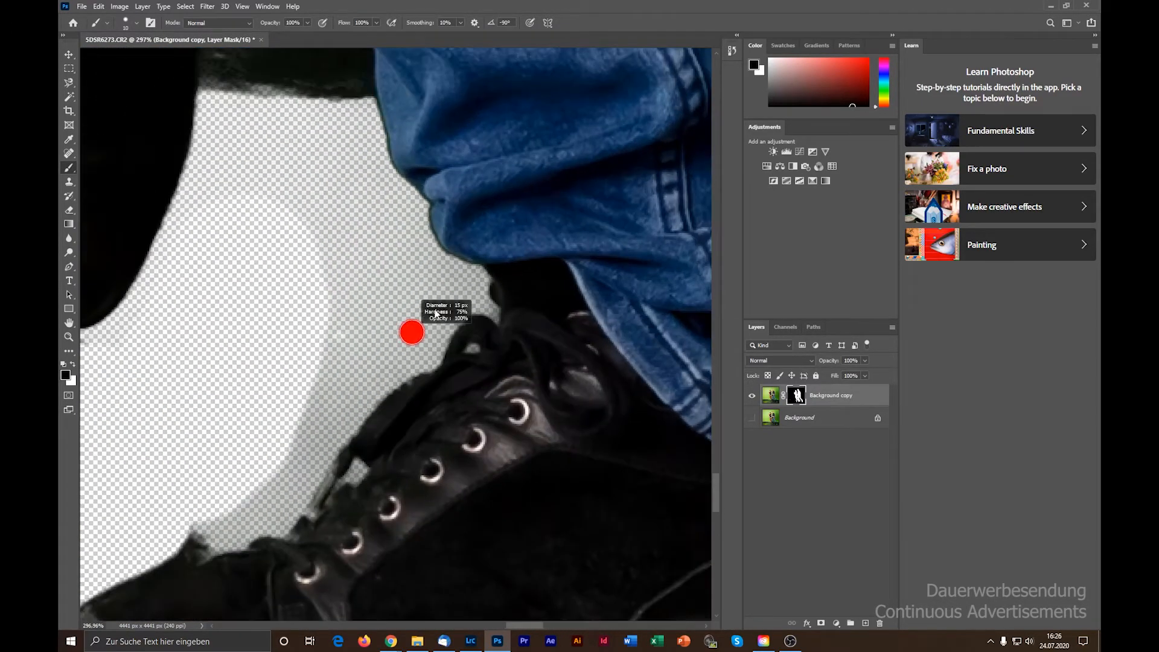
alt+right_click(285, 264)
mouse_move(291, 154)
mouse_down()
mouse_move(381, 272)
mouse_move(306, 383)
mouse_move(357, 323)
mouse_move(251, 462)
mouse_move(378, 315)
mouse_move(374, 246)
mouse_move(310, 142)
mouse_move(318, 207)
mouse_up()
scroll(289, 252, down, 1)
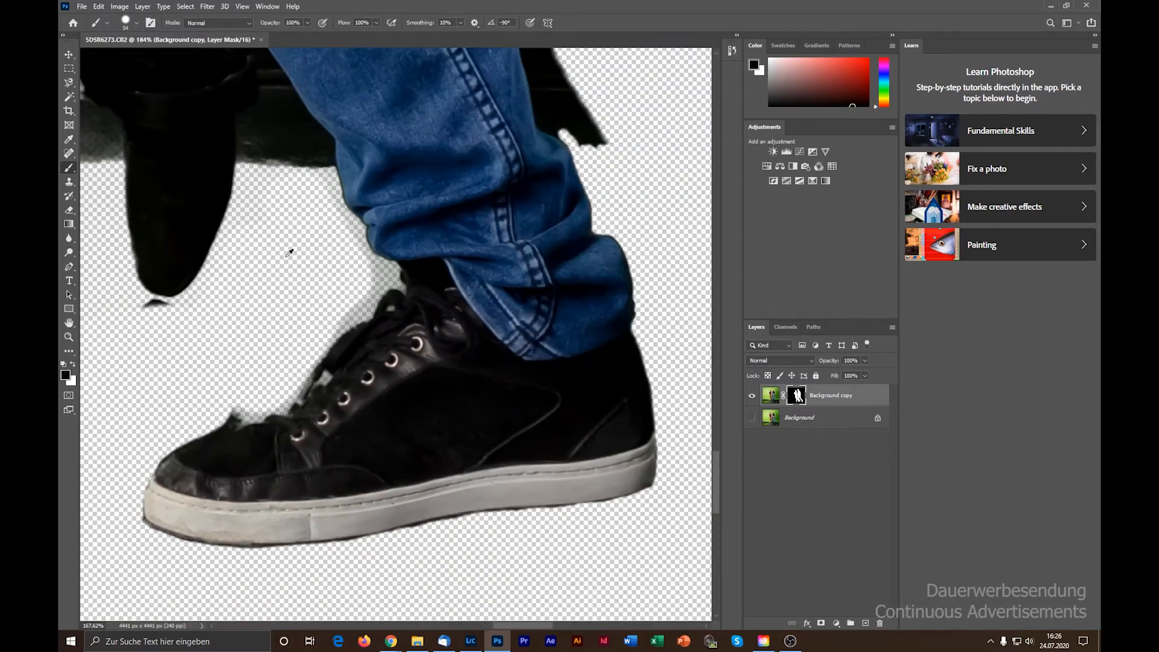
scroll(289, 252, up, 3)
alt+right_click(286, 205)
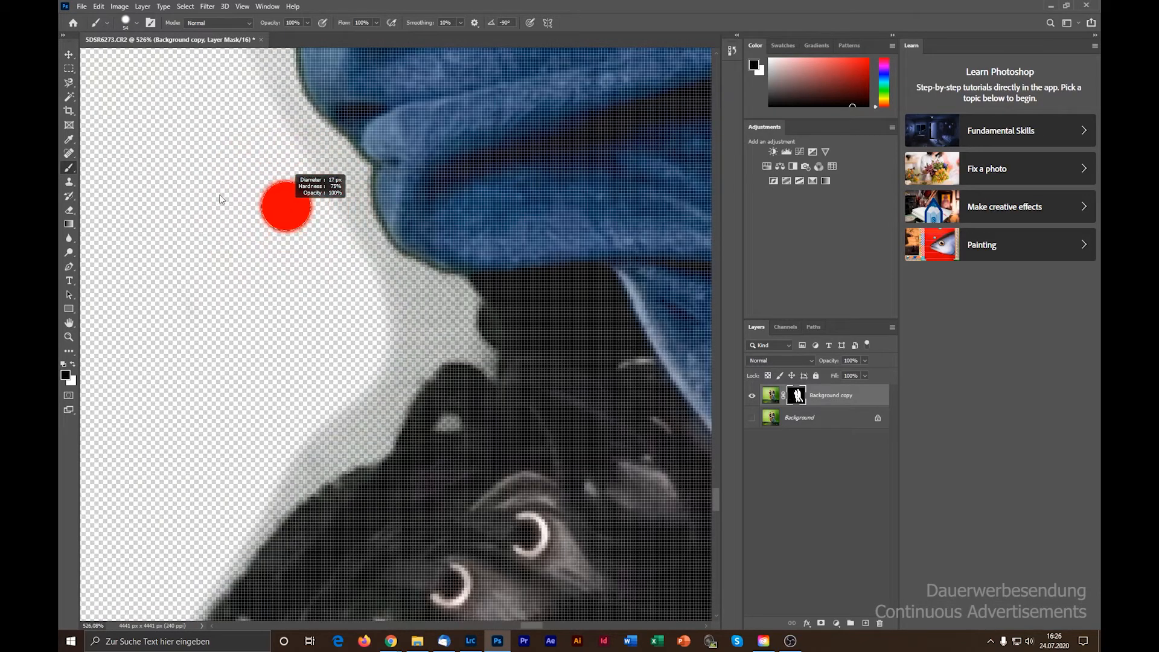
mouse_move(271, 125)
mouse_down()
mouse_move(342, 175)
mouse_move(371, 273)
mouse_move(421, 309)
mouse_move(363, 252)
mouse_move(455, 303)
mouse_move(380, 336)
mouse_move(427, 324)
mouse_move(385, 374)
mouse_move(415, 335)
mouse_move(368, 439)
mouse_move(363, 429)
mouse_move(305, 452)
mouse_move(252, 486)
mouse_move(349, 395)
mouse_move(258, 506)
mouse_move(347, 438)
mouse_up()
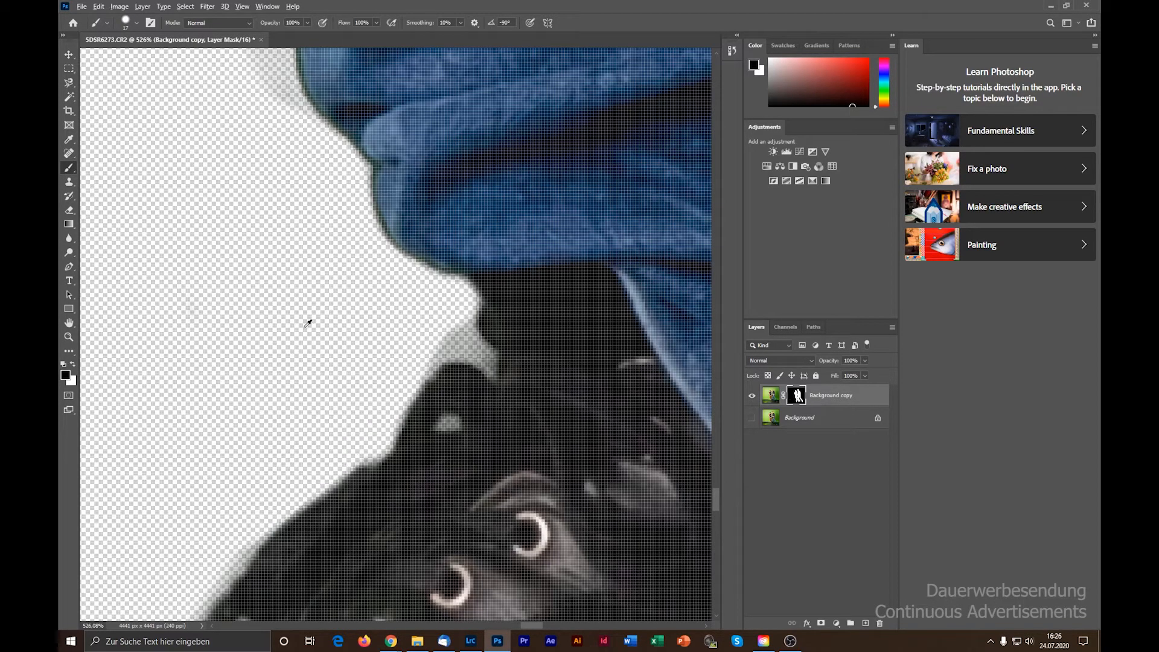
Step: Paint out the grey floor wedge between the ankle and the top of the front shoe's laces
scroll(307, 324, down, 4)
scroll(348, 330, up, 5)
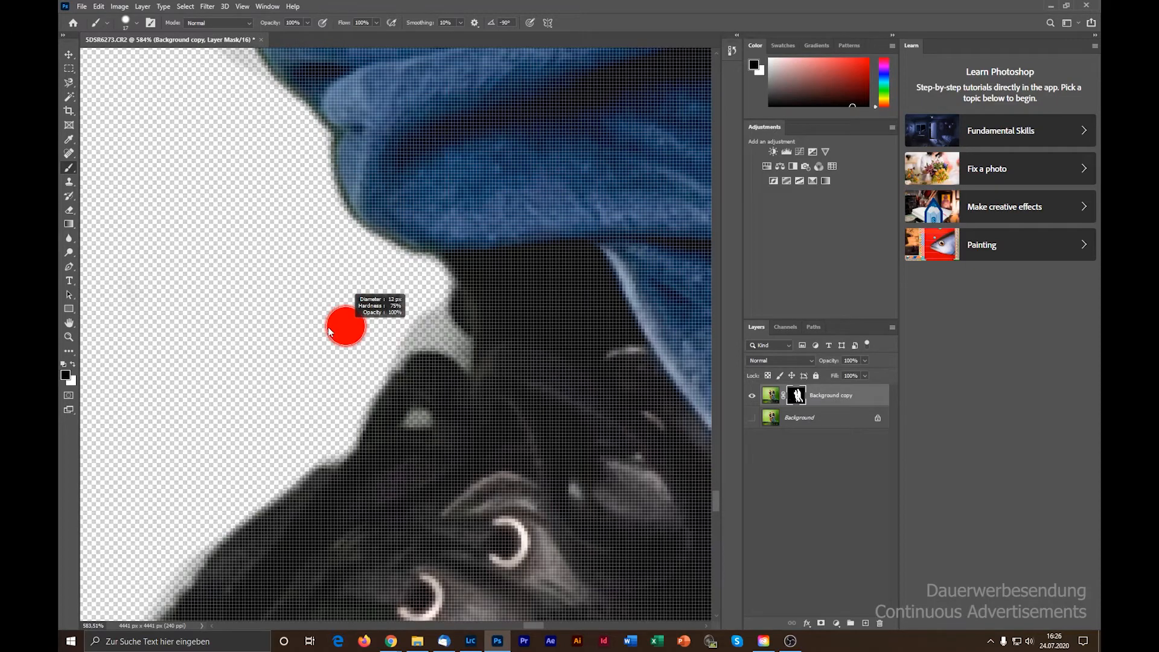
scroll(392, 335, up, 3)
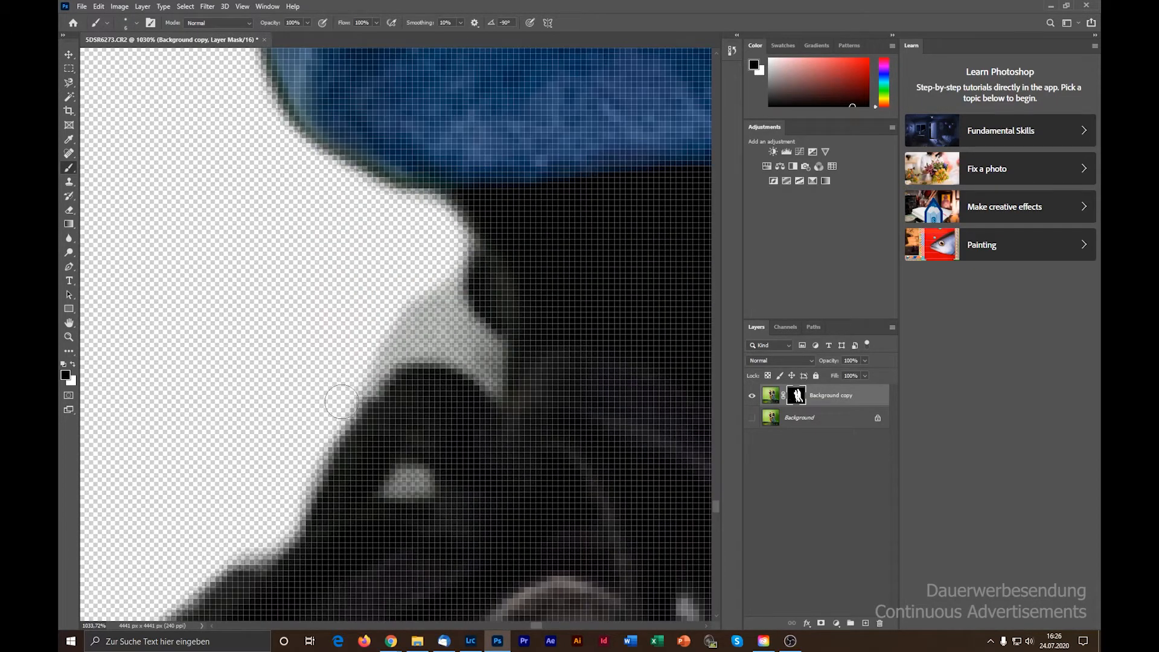
mouse_move(342, 402)
mouse_down()
mouse_move(407, 339)
mouse_move(459, 347)
mouse_move(491, 377)
mouse_move(485, 350)
mouse_move(456, 335)
mouse_move(438, 299)
mouse_move(443, 263)
mouse_up()
scroll(405, 323, down, 8)
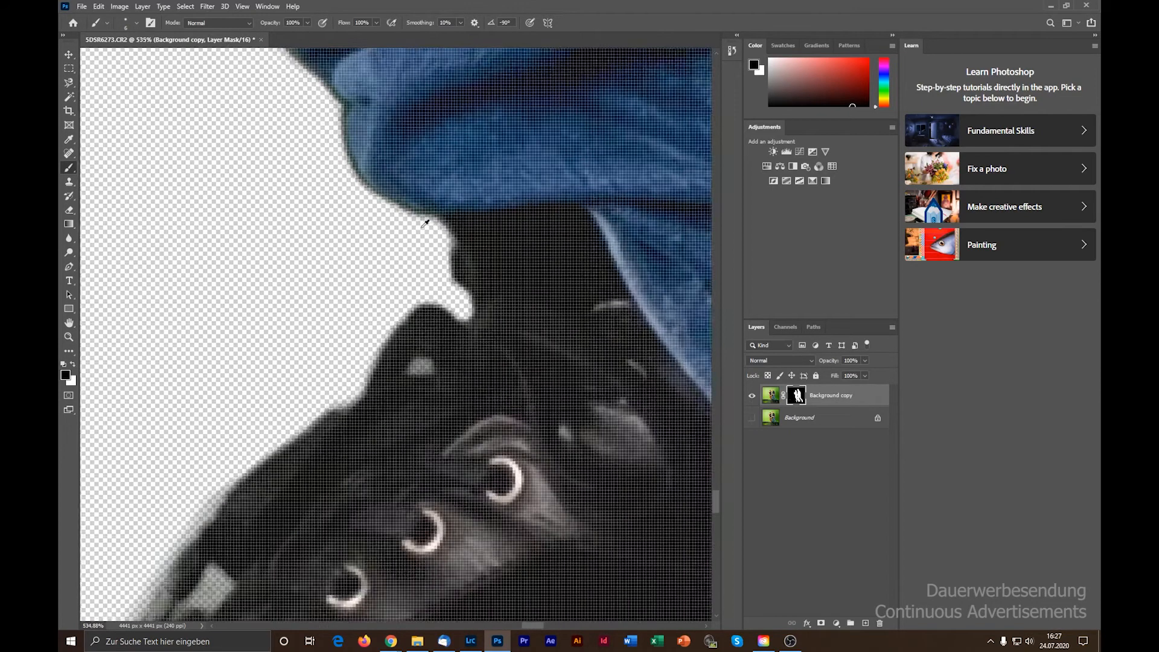
Step: Trim the floor remnants along the front shoe's lower laces and mask the small gap inside the lace loop
scroll(329, 334, up, 5)
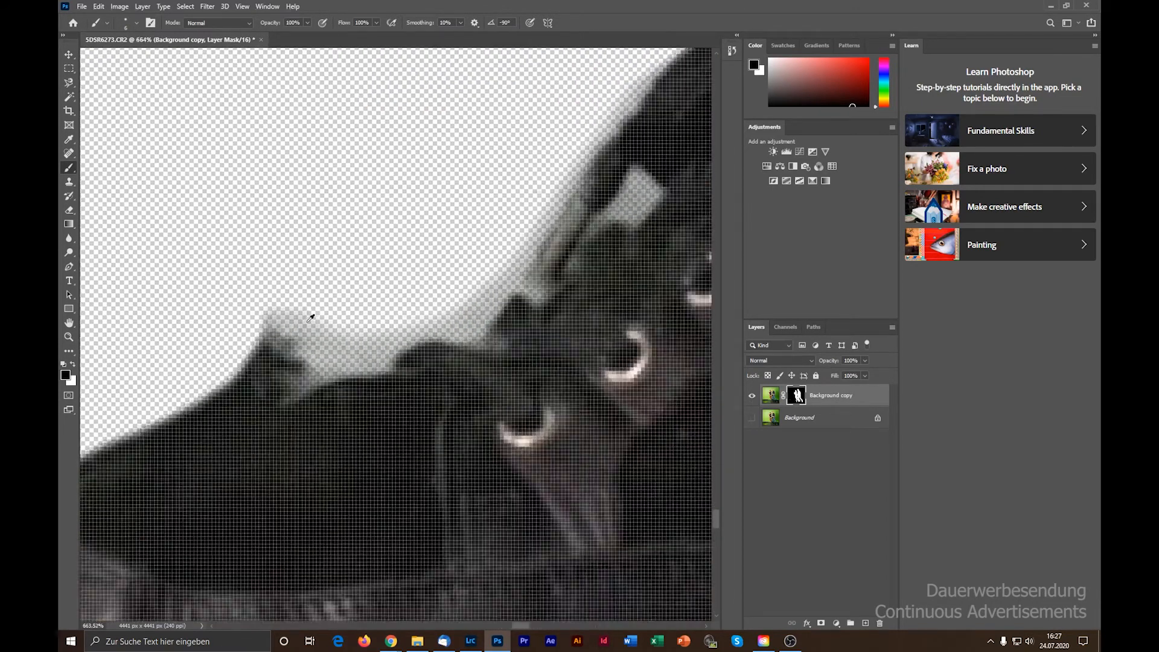
scroll(310, 313, up, 3)
mouse_move(254, 313)
mouse_down()
mouse_move(298, 333)
mouse_move(304, 383)
mouse_move(322, 361)
mouse_move(285, 330)
mouse_move(338, 357)
mouse_move(328, 367)
mouse_move(290, 307)
mouse_up()
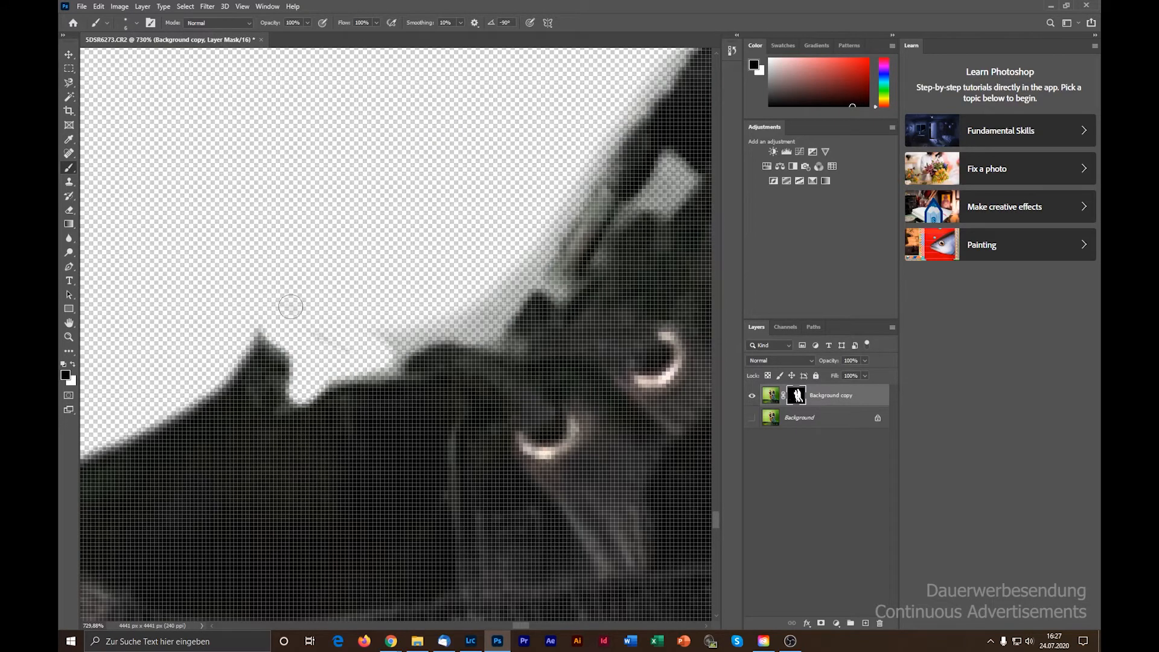
mouse_move(408, 334)
mouse_down()
mouse_move(489, 332)
mouse_move(520, 282)
mouse_move(556, 280)
mouse_move(545, 251)
mouse_move(585, 180)
mouse_up()
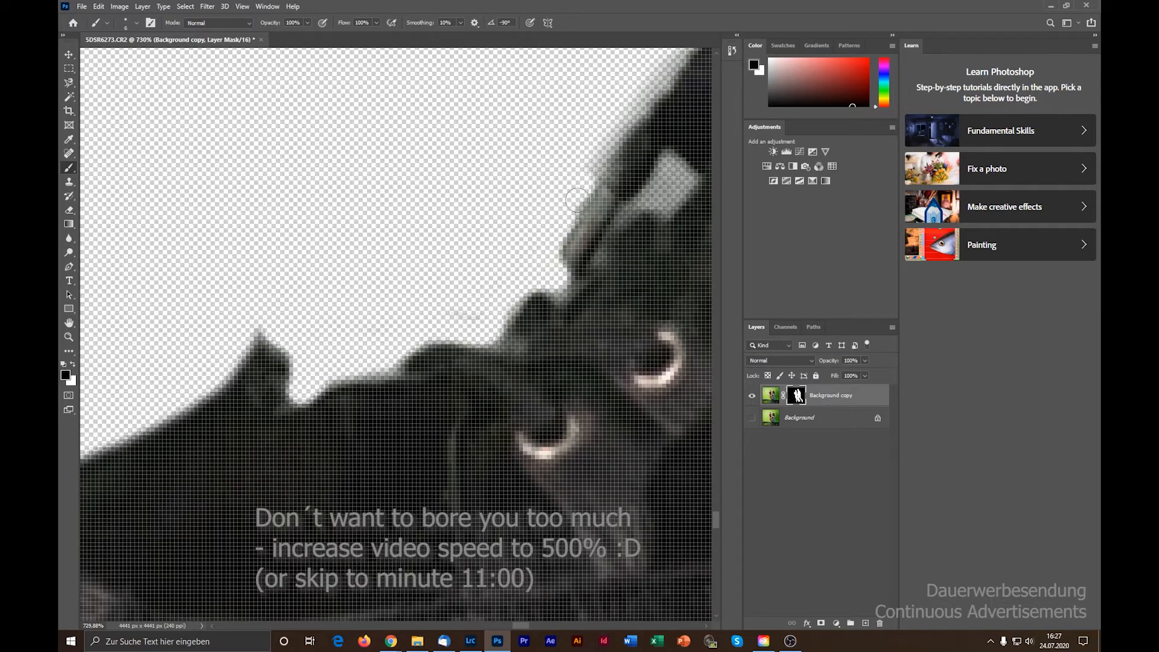
drag(674, 174, 662, 192)
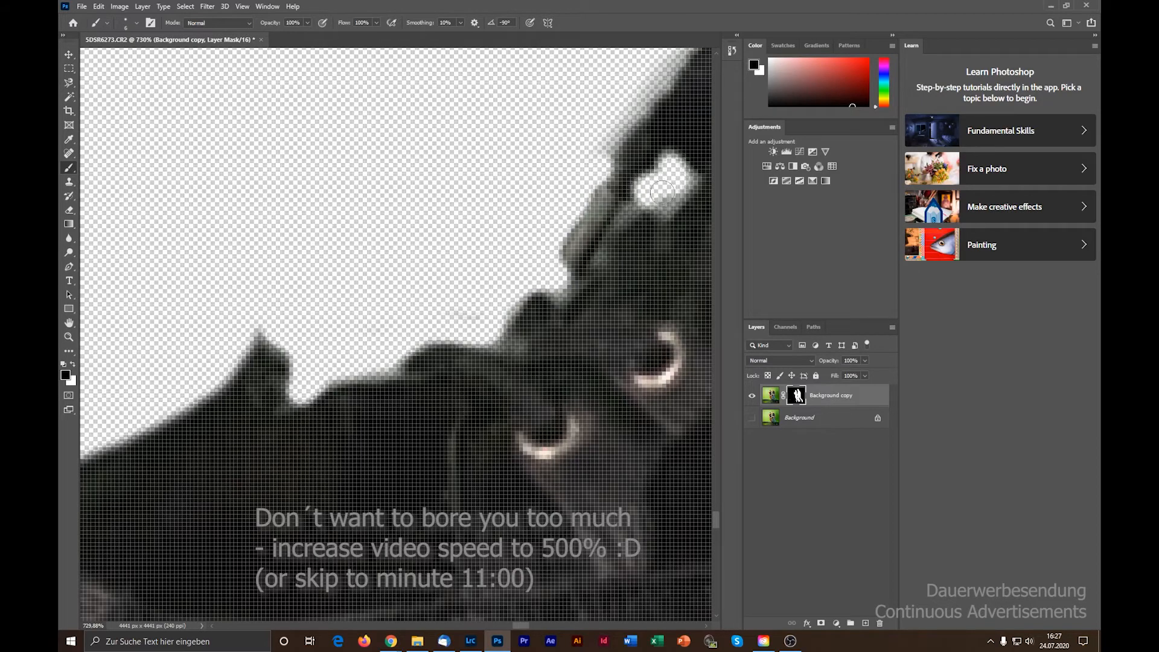
scroll(433, 176, down, 12)
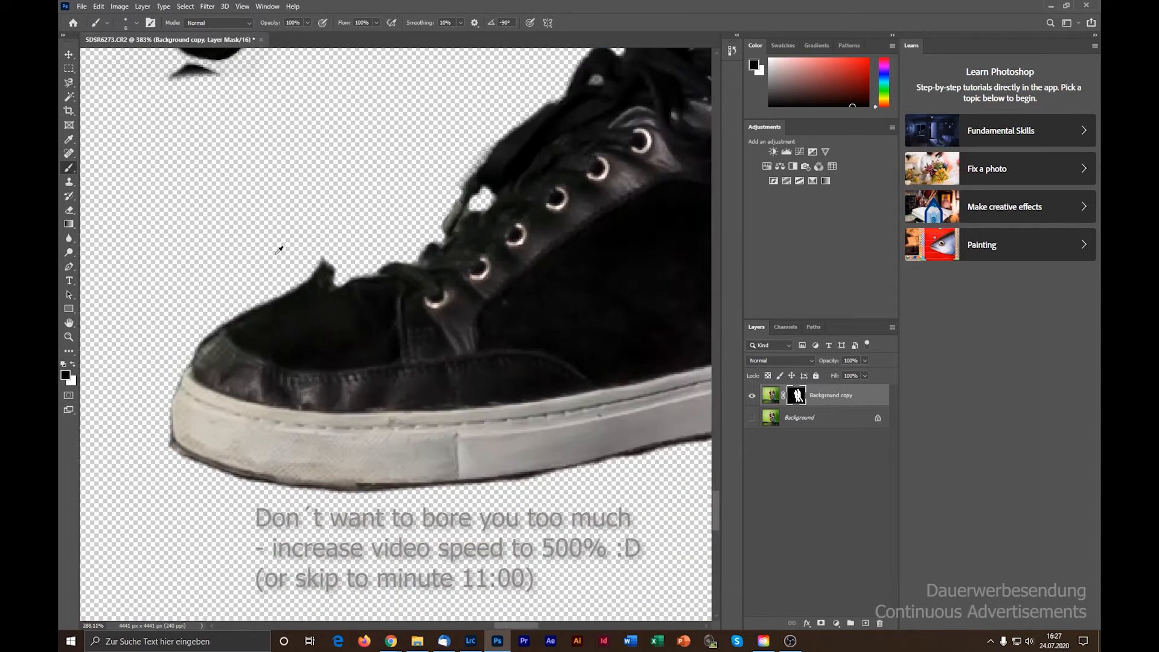
scroll(493, 163, up, 4)
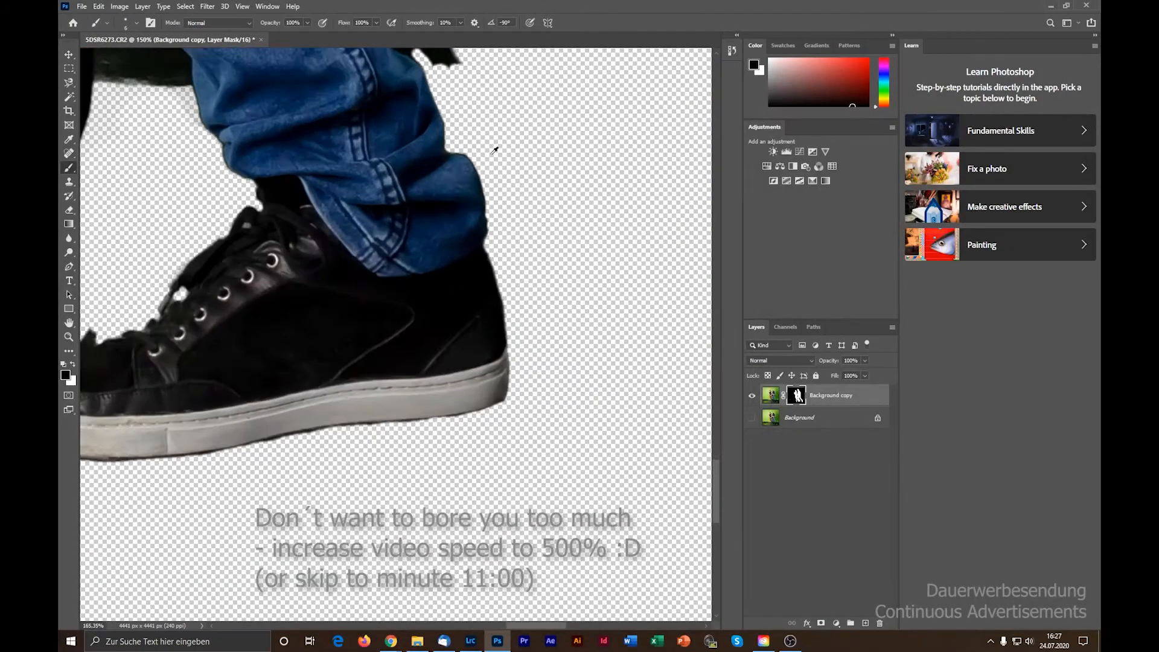
Step: Mask out the dark background strip behind the front leg's calf with a 14 px brush
scroll(410, 548, down, 4)
scroll(392, 312, up, 6)
scroll(392, 312, up, 2)
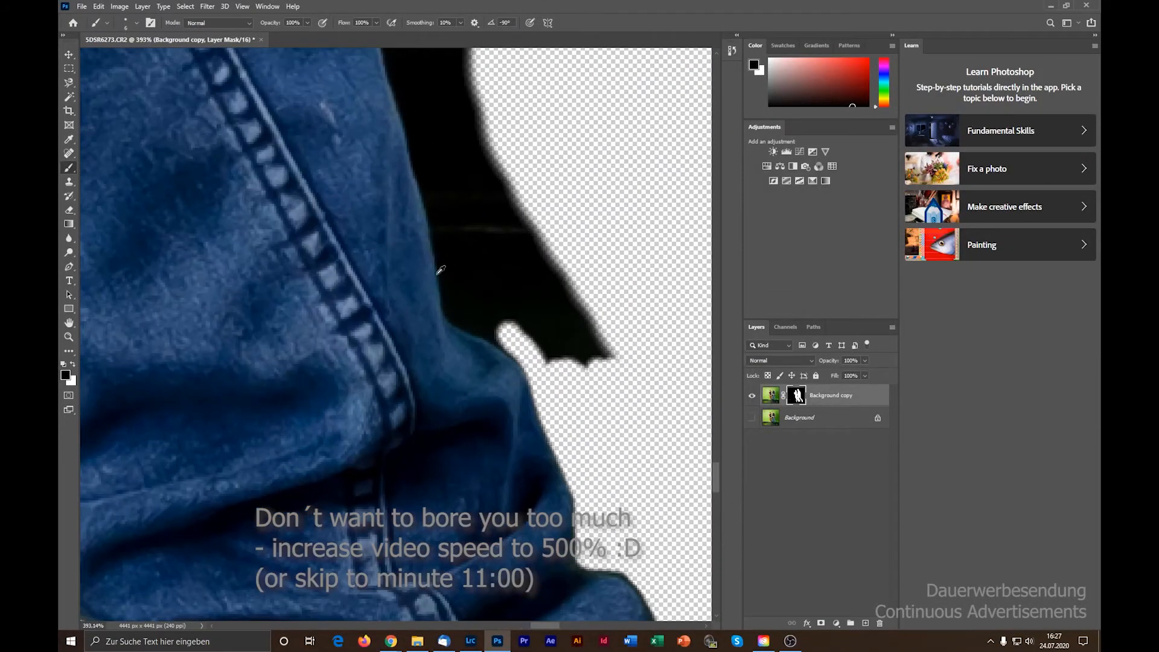
scroll(374, 253, down, 3)
scroll(312, 139, up, 4)
key(])
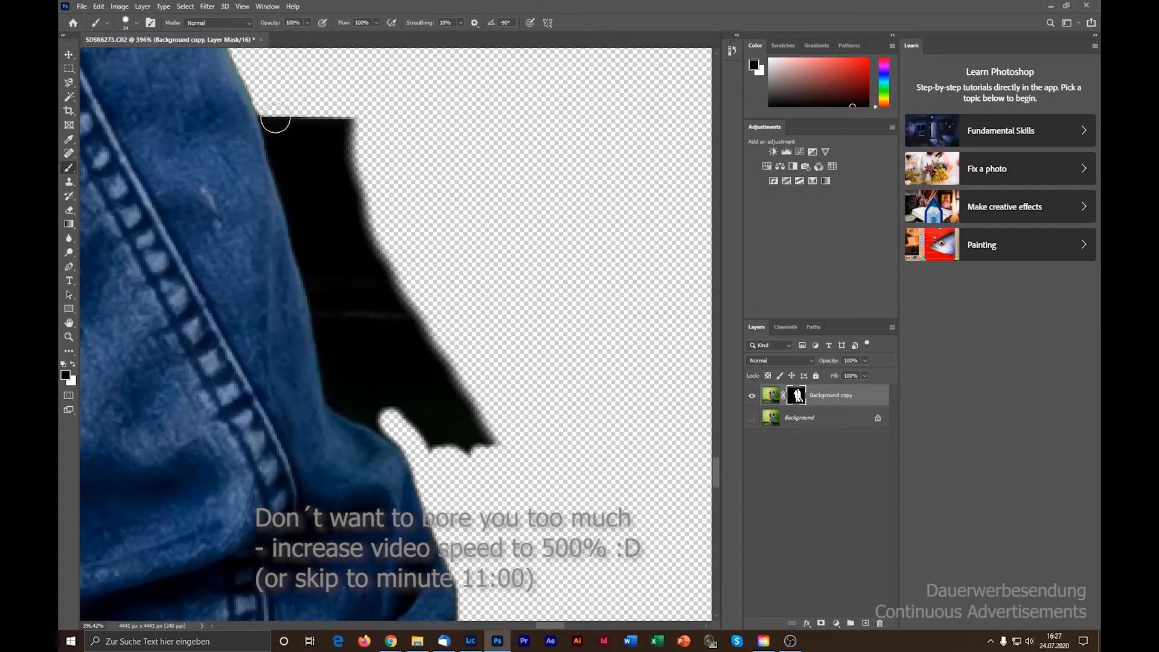
mouse_move(275, 117)
mouse_down()
mouse_move(322, 306)
mouse_move(362, 390)
mouse_move(450, 389)
mouse_move(477, 401)
mouse_up()
scroll(477, 401, down, 4)
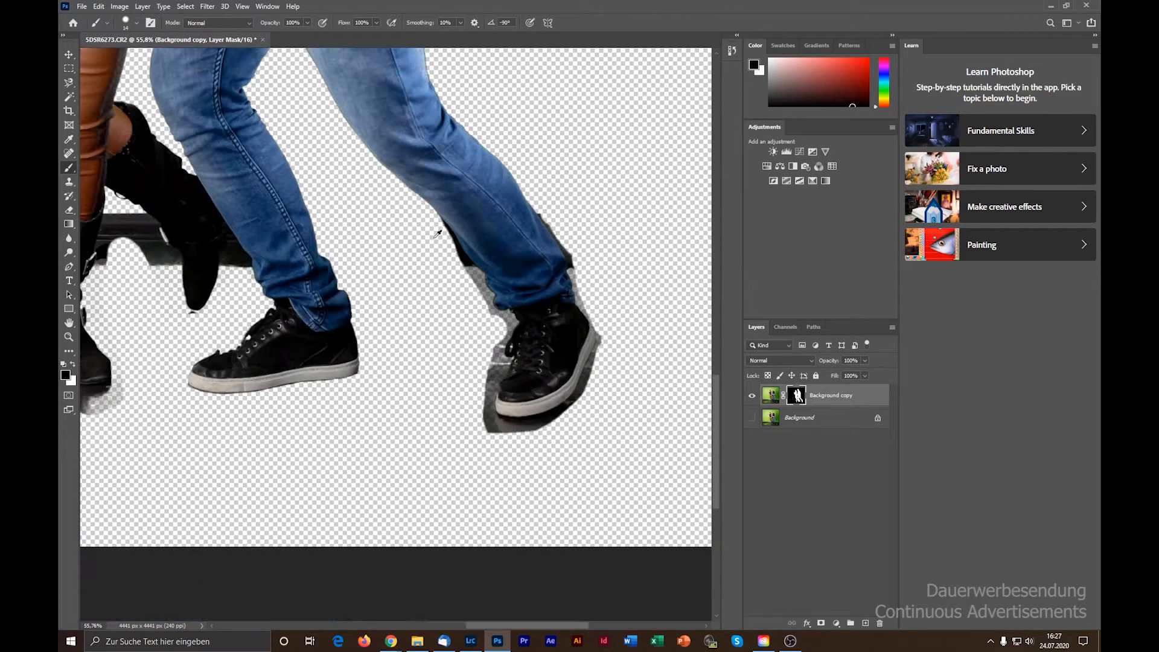
Step: Carve out the background along the shin edge of the man's rear trouser leg, down to the cuff
scroll(266, 148, up, 4)
scroll(290, 238, up, 2)
mouse_move(291, 238)
mouse_down()
mouse_move(441, 491)
mouse_move(561, 559)
mouse_up()
scroll(313, 300, down, 4)
scroll(193, 84, up, 4)
drag(181, 66, 207, 100)
drag(163, 150, 229, 378)
mouse_move(222, 115)
mouse_down()
mouse_move(283, 303)
mouse_move(294, 406)
mouse_move(370, 556)
mouse_up()
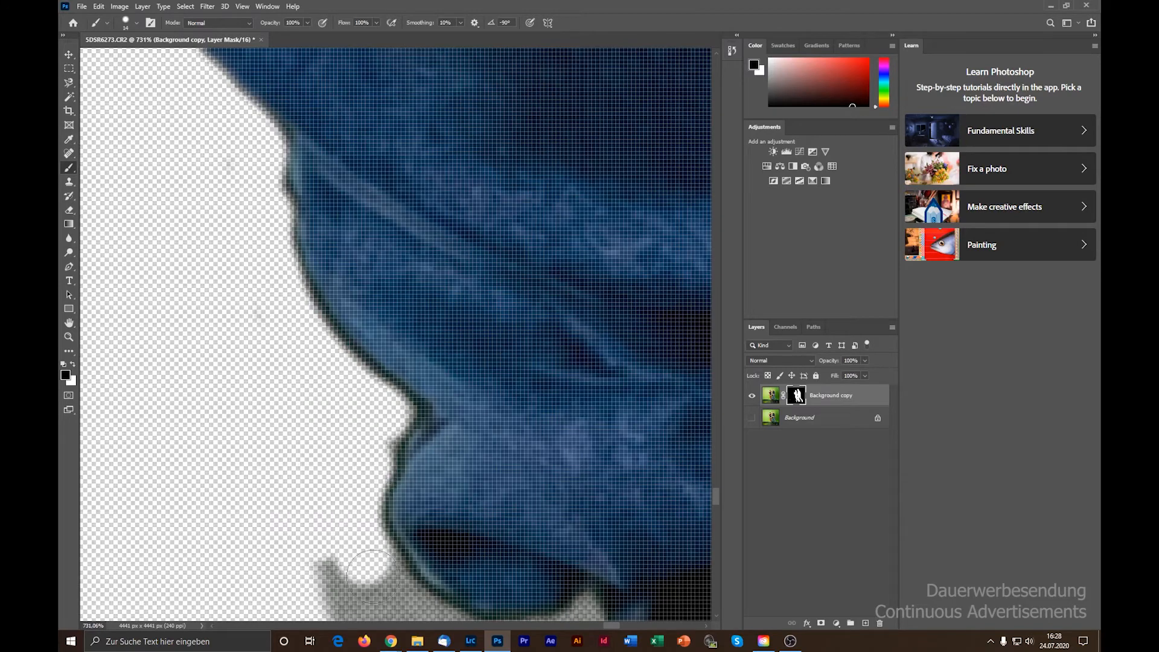
Step: Mask the floor beneath the rear trouser cuff and beside the ankle, switching to a smaller brush for the edge
scroll(370, 556, down, 4)
scroll(241, 290, up, 3)
drag(242, 290, 297, 370)
scroll(317, 311, up, 4)
drag(142, 285, 236, 278)
key([)
key([)
key([)
key([)
key([)
mouse_move(262, 262)
mouse_down()
mouse_move(296, 227)
mouse_move(504, 479)
mouse_move(423, 604)
mouse_move(435, 513)
mouse_up()
drag(434, 513, 325, 561)
Step: Remove the floor around the hanging lace loop of the rear shoe, using a larger brush
scroll(326, 561, down, 4)
key(])
key(])
key(])
key(])
key(])
key(])
drag(477, 121, 424, 173)
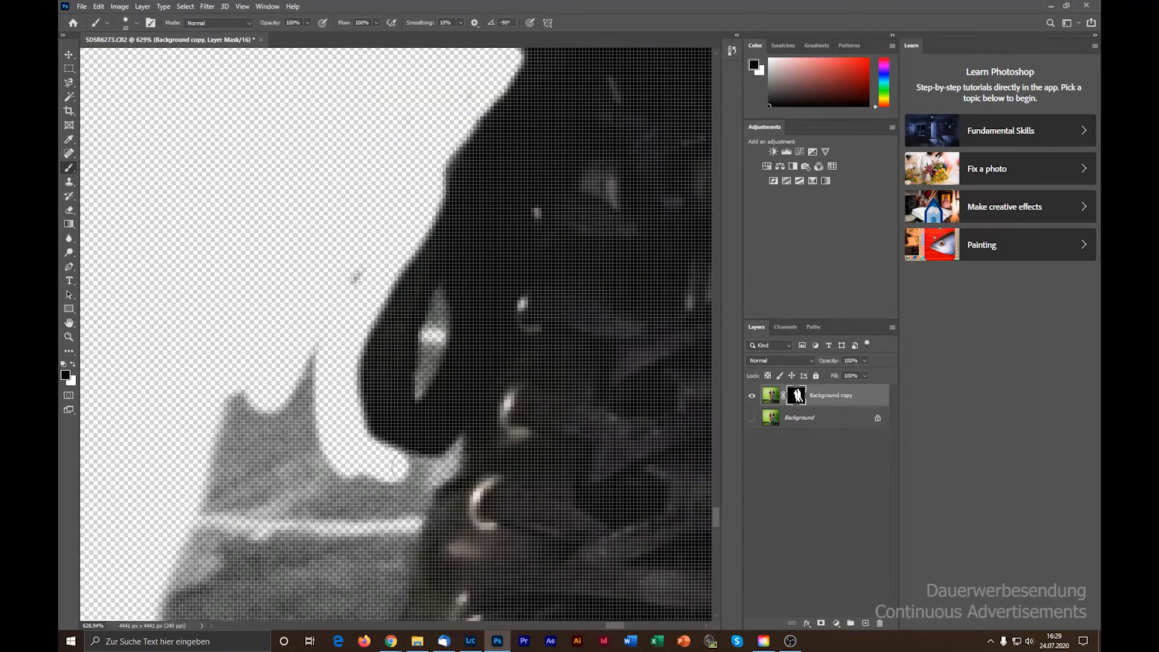
drag(409, 467, 266, 464)
scroll(423, 344, up, 4)
drag(370, 492, 420, 216)
Step: Carve out the floor along the rear shoe's instep from the lace loop toward the toe cap
scroll(417, 241, down, 4)
drag(395, 162, 312, 211)
drag(480, 239, 296, 588)
drag(302, 583, 350, 296)
mouse_move(349, 295)
mouse_down()
mouse_move(365, 365)
mouse_move(290, 544)
mouse_up()
Step: Enlarge the brush and mask a strip of floor around the rear shoe's toe and beneath the front of its sole
scroll(290, 422, down, 4)
key(])
key(])
key(])
key(])
key(])
drag(253, 241, 274, 362)
drag(269, 373, 608, 393)
drag(608, 393, 486, 405)
scroll(287, 344, down, 8)
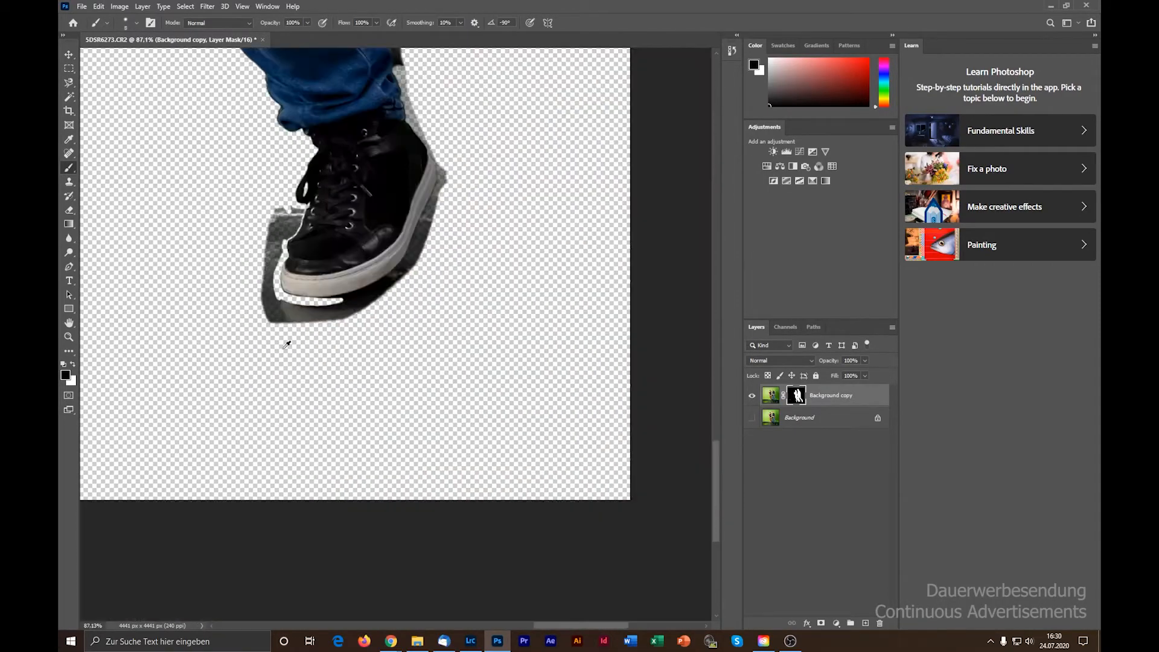
Step: Clear the outer floor patch in front of the rear shoe's toe with an enlarged brush
scroll(282, 229, up, 8)
drag(387, 129, 196, 534)
key(])
key(])
key(])
key(])
key(])
key(])
drag(175, 235, 193, 531)
scroll(229, 386, down, 4)
mouse_move(187, 151)
mouse_down()
mouse_move(219, 266)
mouse_move(417, 274)
mouse_up()
Step: Remove the dark floor beneath the rear shoe's toe and refine the rounded sole corner
scroll(386, 242, up, 4)
mouse_move(292, 306)
mouse_down()
mouse_move(109, 306)
mouse_move(559, 233)
mouse_up()
scroll(483, 242, down, 4)
scroll(313, 229, up, 4)
mouse_move(676, 199)
mouse_down()
mouse_move(426, 238)
mouse_move(96, 200)
mouse_up()
scroll(622, 214, down, 4)
scroll(391, 248, up, 4)
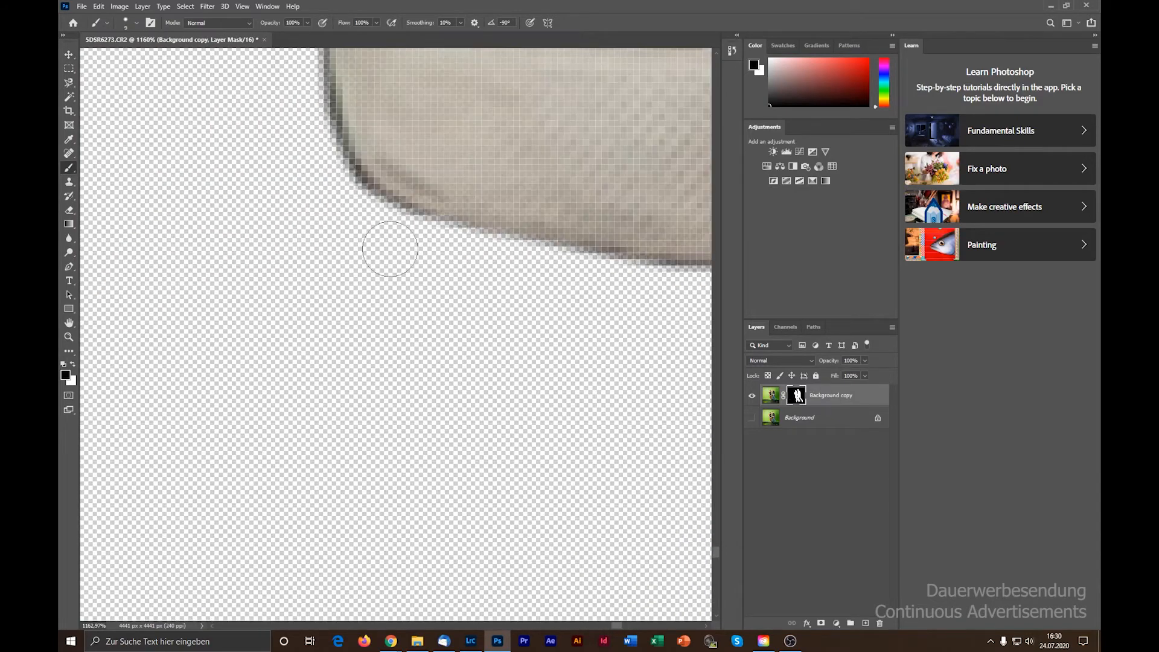
drag(391, 248, 323, 70)
scroll(398, 241, down, 5)
Step: Mask the shadow along the curved outer edge of the rear shoe's sole, starting from the toe
scroll(394, 145, up, 5)
mouse_move(130, 392)
mouse_down()
mouse_move(233, 362)
mouse_move(477, 85)
mouse_up()
mouse_move(478, 84)
mouse_down()
mouse_move(136, 432)
mouse_move(247, 420)
mouse_up()
scroll(368, 336, down, 4)
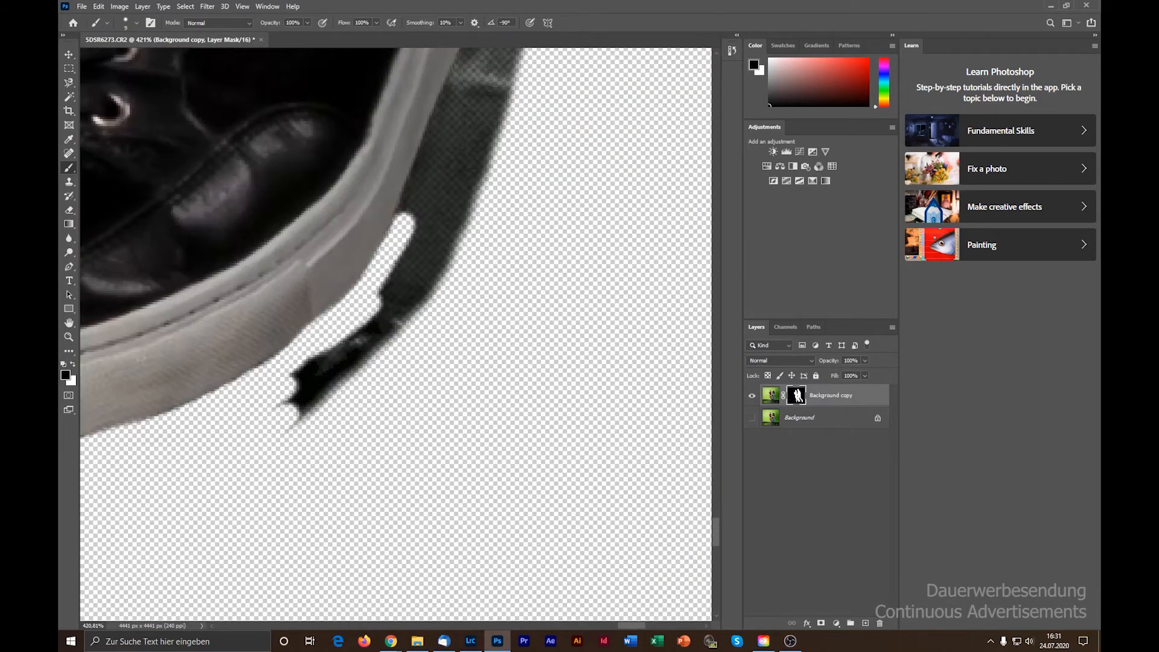
Step: Carve out the floor along the upper outer edge of the rear shoe's sole with a reduced brush
scroll(432, 145, up, 5)
drag(432, 108, 537, 220)
scroll(486, 217, down, 4)
scroll(486, 217, up, 4)
key([)
key([)
key([)
drag(513, 91, 498, 159)
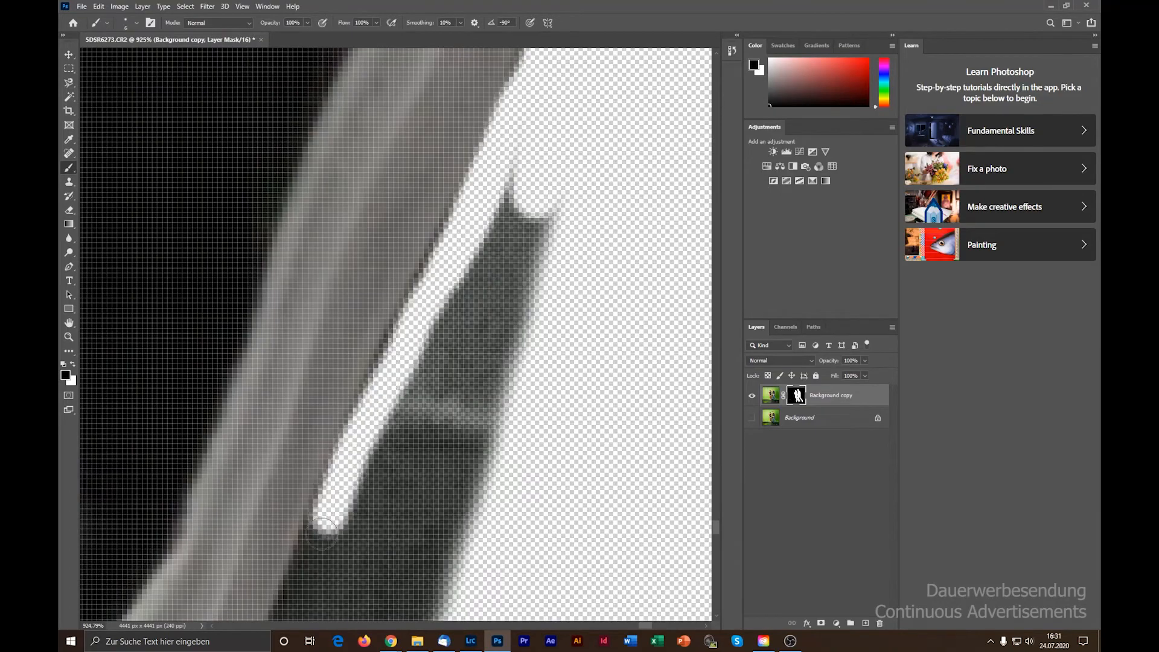
drag(321, 534, 513, 362)
Step: Paint away the remaining dark floor strip beside the outer edge of the rear shoe's sole
scroll(378, 468, down, 4)
scroll(387, 435, up, 4)
drag(525, 103, 357, 558)
scroll(362, 483, down, 4)
drag(386, 458, 334, 549)
Step: Mask the floor close to the rear shoe's heel and along the back folds of the rear trouser cuff
scroll(313, 242, up, 4)
drag(294, 170, 527, 610)
scroll(528, 579, down, 4)
scroll(528, 543, up, 5)
drag(422, 289, 531, 509)
scroll(531, 509, down, 5)
scroll(302, 121, up, 4)
drag(296, 78, 252, 117)
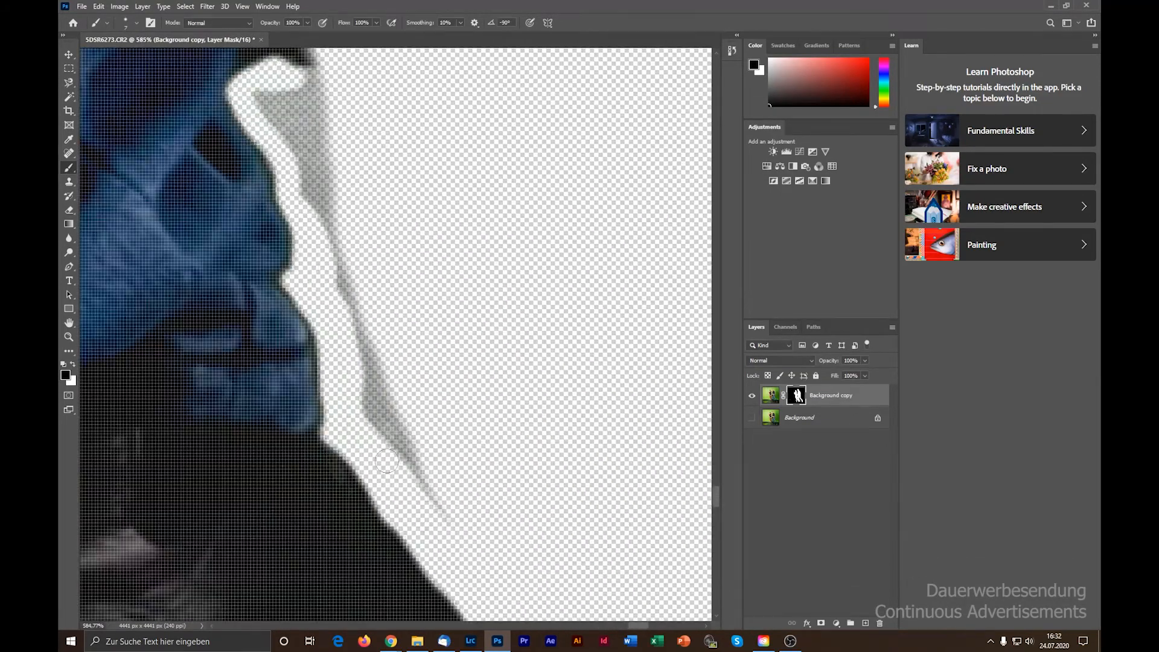
Step: Clean up the floor remnants behind the rear ankle and heel, reducing the brush size for the edge
drag(387, 461, 447, 519)
key([)
key([)
key([)
scroll(279, 225, down, 4)
scroll(383, 235, up, 4)
drag(383, 235, 481, 422)
Step: Mask the grey floor remnants beside the back folds of the rear trouser cuff and along the edge above it
scroll(471, 422, down, 3)
mouse_move(238, 72)
mouse_down()
mouse_move(269, 113)
mouse_move(294, 189)
mouse_up()
scroll(257, 109, up, 4)
scroll(256, 110, up, 2)
scroll(227, 82, down, 4)
drag(432, 338, 484, 395)
scroll(483, 396, up, 3)
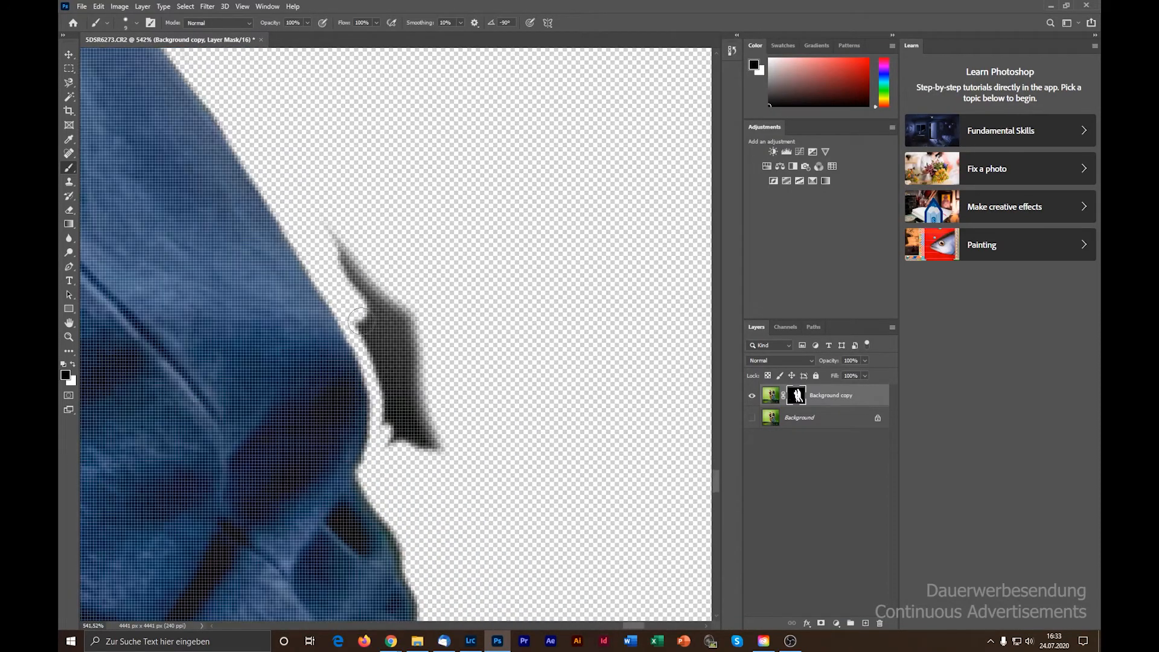
Step: Enlarge the brush and paint away the detached dark floor patch beside the rear jeans leg
key(])
key(])
key(])
key(])
key(])
drag(341, 248, 417, 447)
scroll(473, 248, down, 8)
scroll(441, 200, down, 4)
Step: Switch to white and paint the semi-transparent hair on the crown and side of the woman's head back in
scroll(406, 175, up, 9)
click(73, 364)
scroll(297, 124, up, 3)
alt+right_click(315, 140)
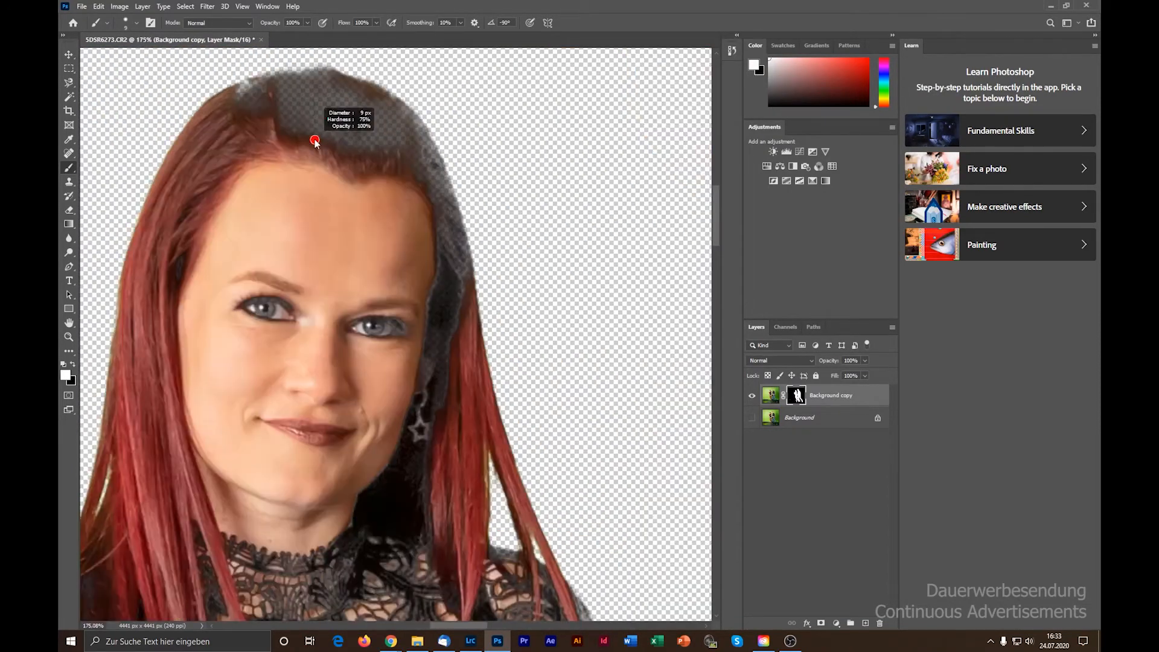
drag(224, 496, 91, 139)
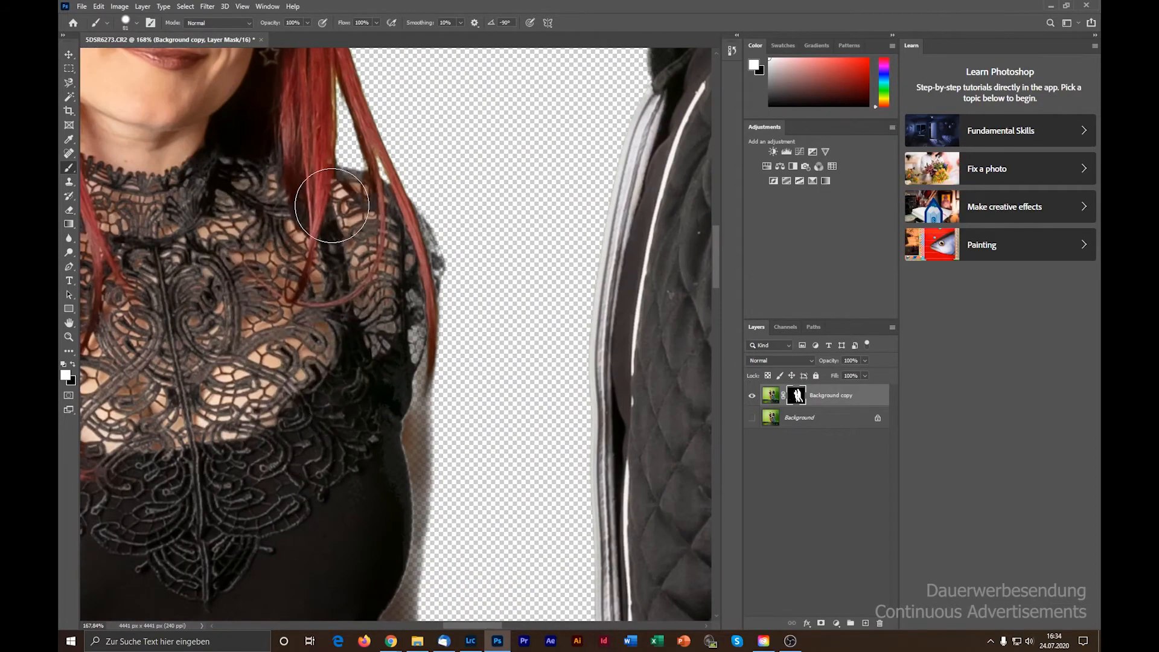
Step: Restore the woman's lace shoulder and the rear arm beside her torso with a smaller white brush
scroll(134, 292, down, 4)
scroll(134, 292, up, 6)
alt+right_click(199, 240)
scroll(214, 443, down, 5)
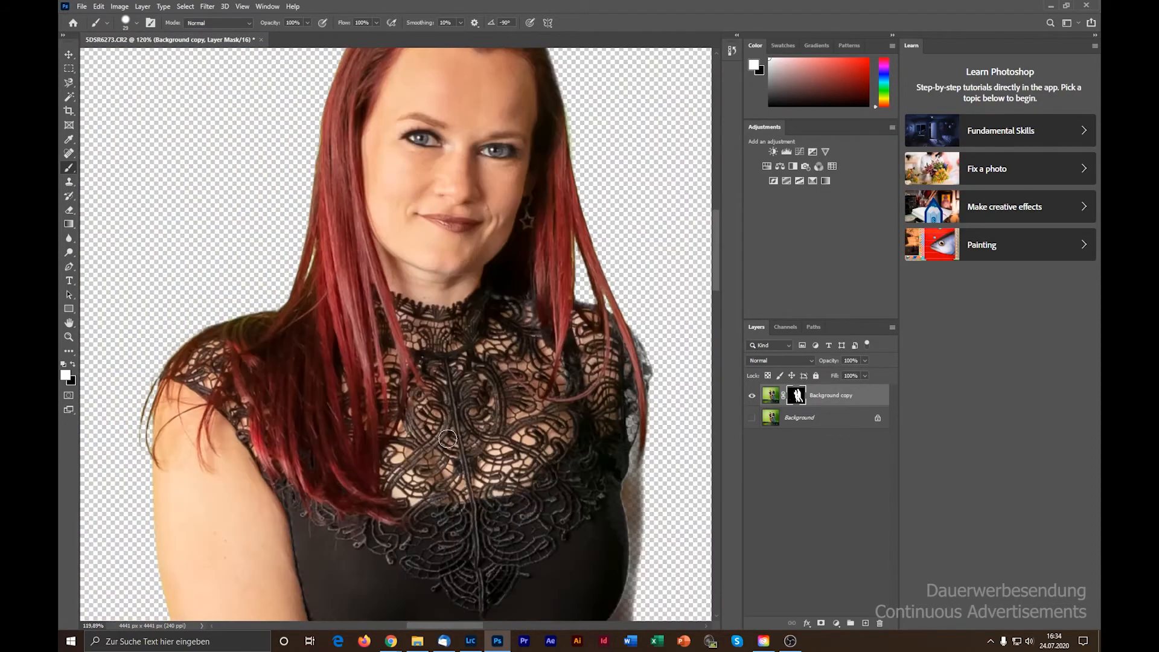
scroll(383, 241, up, 5)
scroll(502, 471, down, 4)
scroll(524, 531, up, 5)
drag(384, 545, 396, 419)
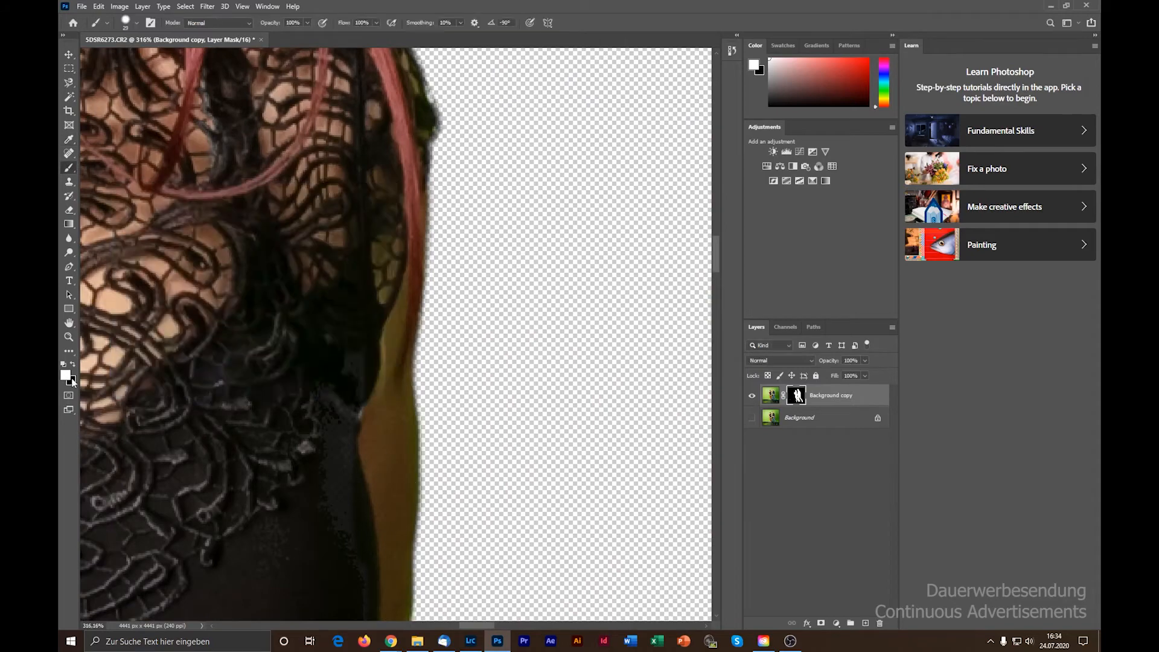
Step: Restore the semi-transparent edges along the woman's torso and rear arm down to the joined hands
scroll(417, 272, down, 5)
scroll(344, 422, up, 5)
scroll(241, 307, down, 5)
scroll(306, 603, up, 4)
drag(197, 427, 361, 448)
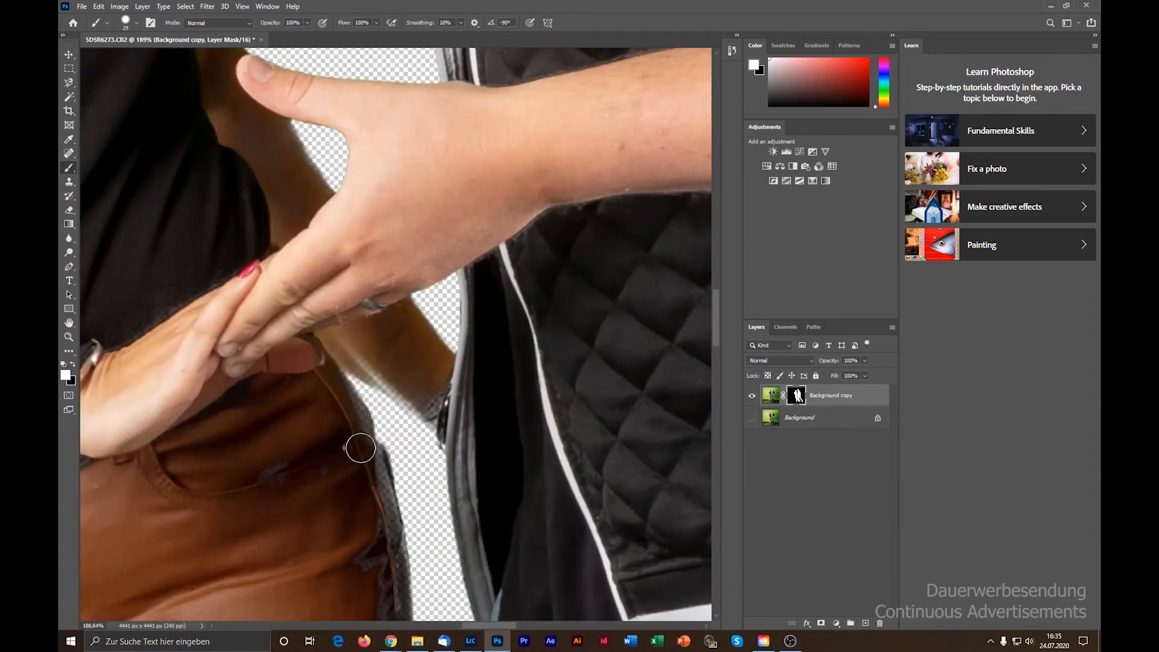
Step: Paint the woman's brown trousers back in along the hip and upper thigh
scroll(440, 313, up, 3)
drag(291, 400, 300, 444)
scroll(314, 483, down, 5)
scroll(228, 147, up, 3)
mouse_move(228, 147)
mouse_down()
mouse_move(238, 483)
mouse_move(260, 489)
mouse_up()
Step: Restore the edge of the woman's trouser leg down to the top of the front boot
scroll(277, 331, down, 4)
scroll(326, 181, up, 3)
mouse_move(350, 97)
mouse_down()
mouse_move(311, 249)
mouse_move(321, 488)
mouse_up()
scroll(320, 489, up, 3)
drag(290, 386, 178, 543)
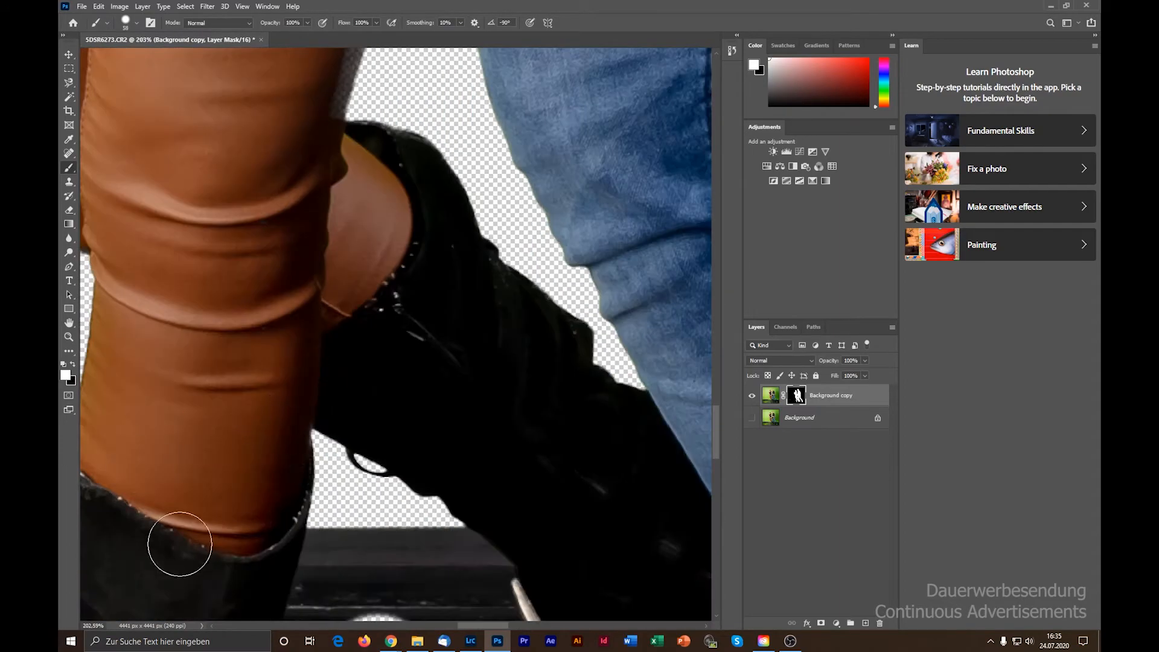
Step: Fill the remaining semi-transparent mask patches between the woman's boots and the hip edge of her trousers
scroll(313, 181, up, 3)
scroll(313, 96, down, 4)
scroll(326, 114, up, 4)
scroll(333, 70, down, 4)
mouse_move(311, 224)
mouse_down()
mouse_move(266, 417)
mouse_move(284, 337)
mouse_up()
scroll(334, 70, up, 3)
scroll(289, 241, down, 4)
scroll(295, 109, up, 3)
scroll(338, 362, down, 5)
scroll(340, 419, up, 6)
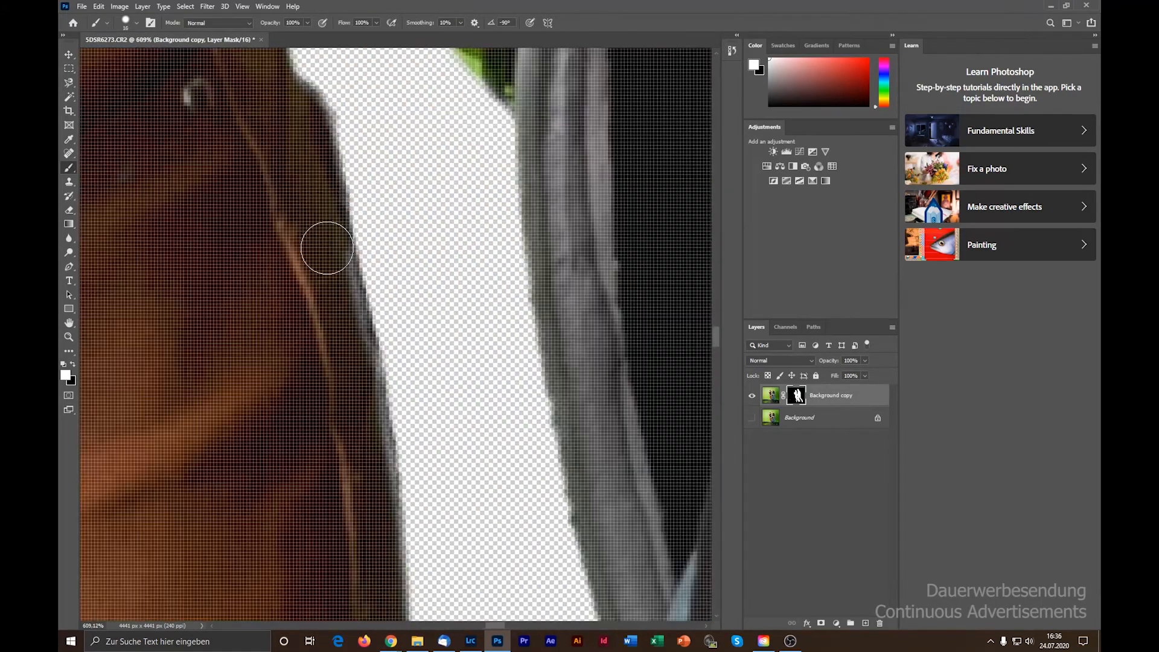
Step: Paint the man's hair back in around the crown and the back of his head
scroll(326, 251, down, 5)
scroll(302, 254, up, 5)
scroll(267, 264, up, 4)
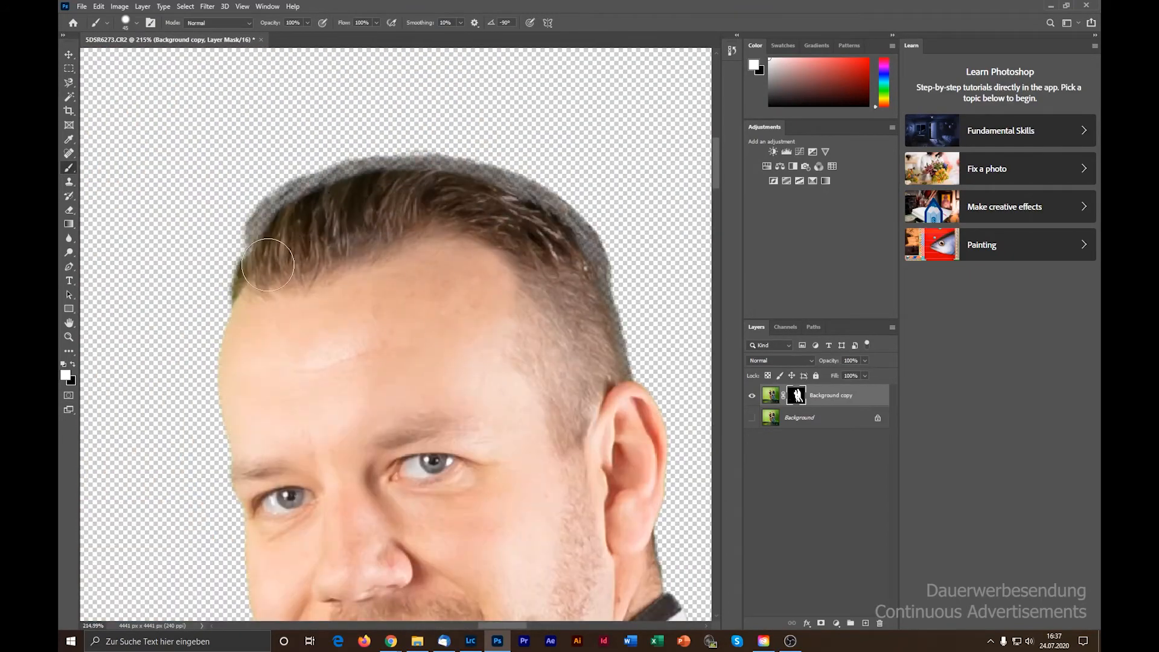
scroll(246, 194, up, 2)
scroll(246, 193, down, 4)
scroll(551, 356, up, 4)
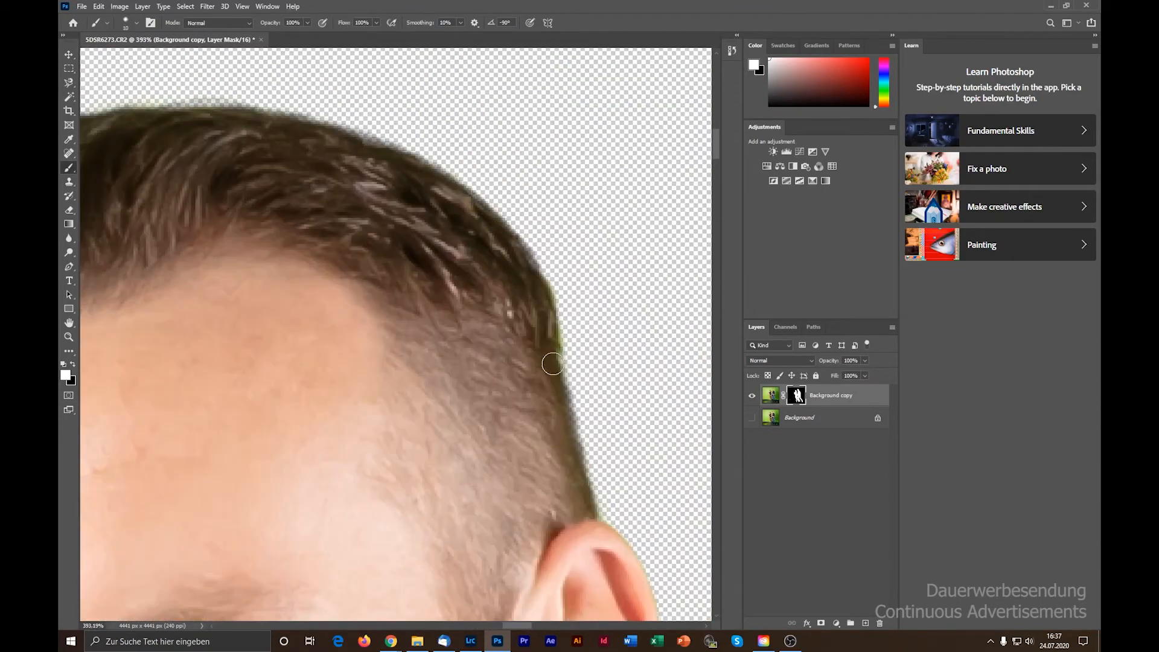
Step: Switch to black and mask the floor beside the shaft and heel of the woman's front boot
scroll(258, 178, down, 10)
key(x)
scroll(337, 148, up, 3)
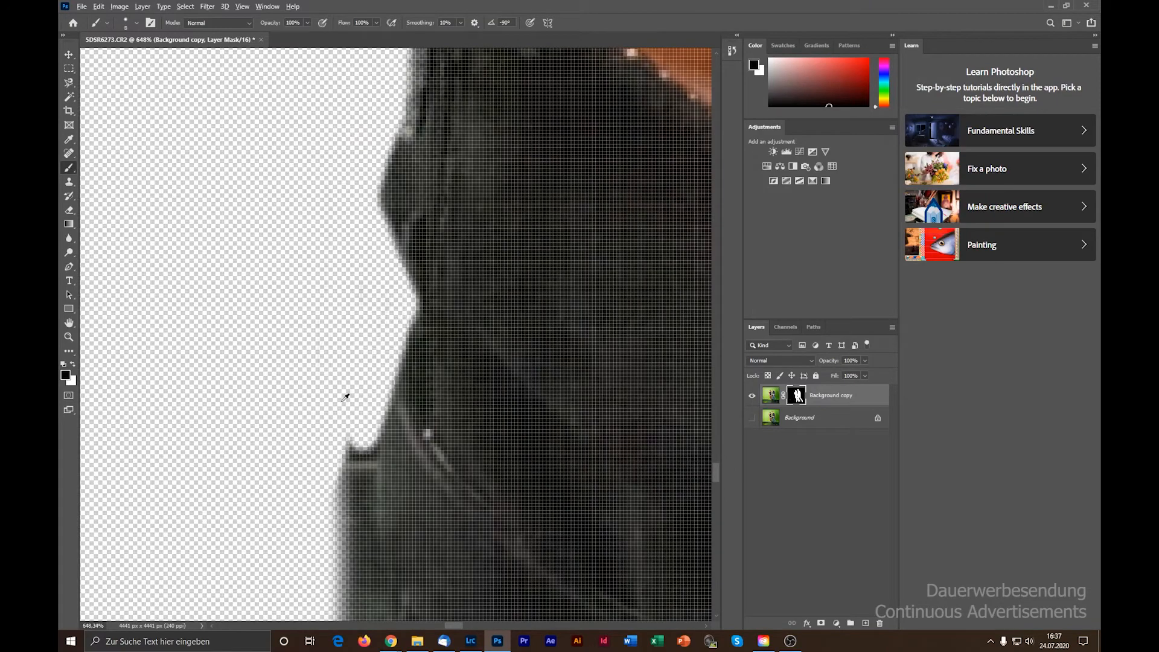
scroll(345, 396, down, 3)
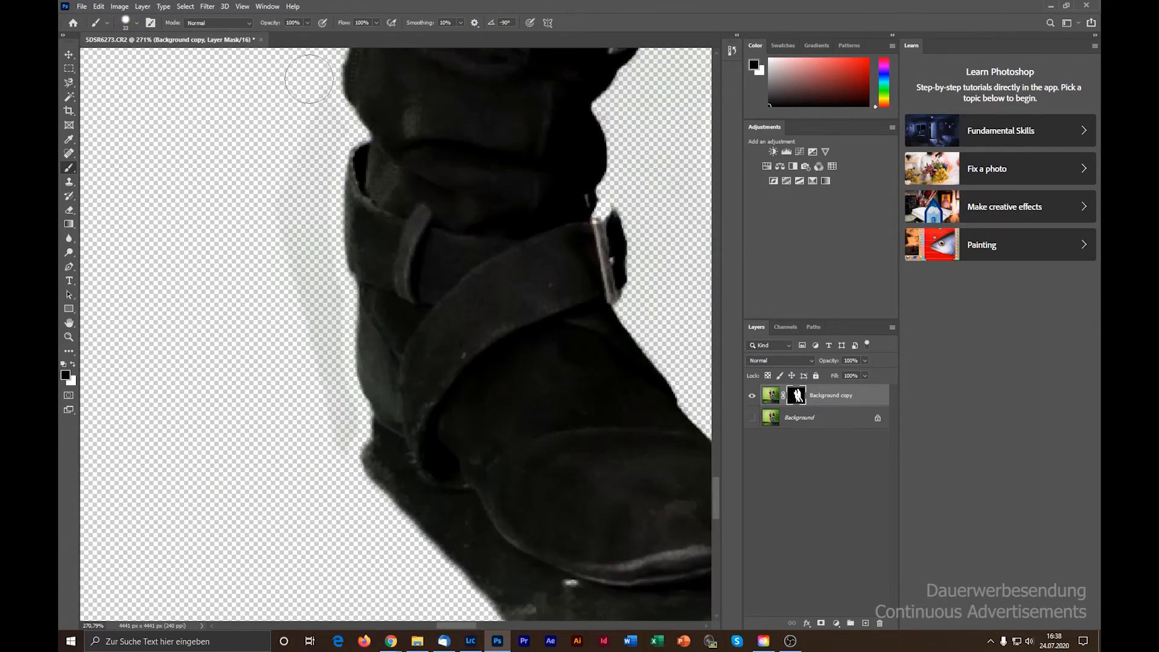
scroll(530, 590, up, 1)
mouse_move(195, 158)
mouse_down()
mouse_move(338, 305)
mouse_move(380, 398)
mouse_up()
Step: Clear the floor remnants around the front boot's toe and beside its upper buckle
scroll(662, 258, up, 2)
drag(362, 492, 449, 252)
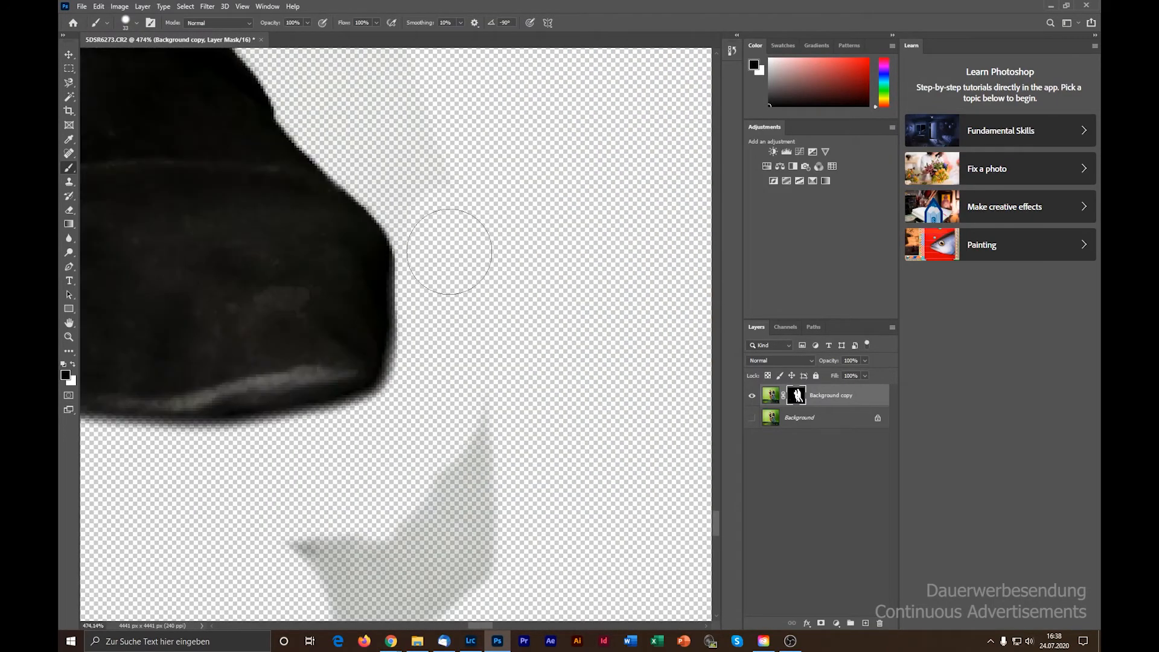
scroll(485, 78, down, 4)
scroll(370, 194, up, 5)
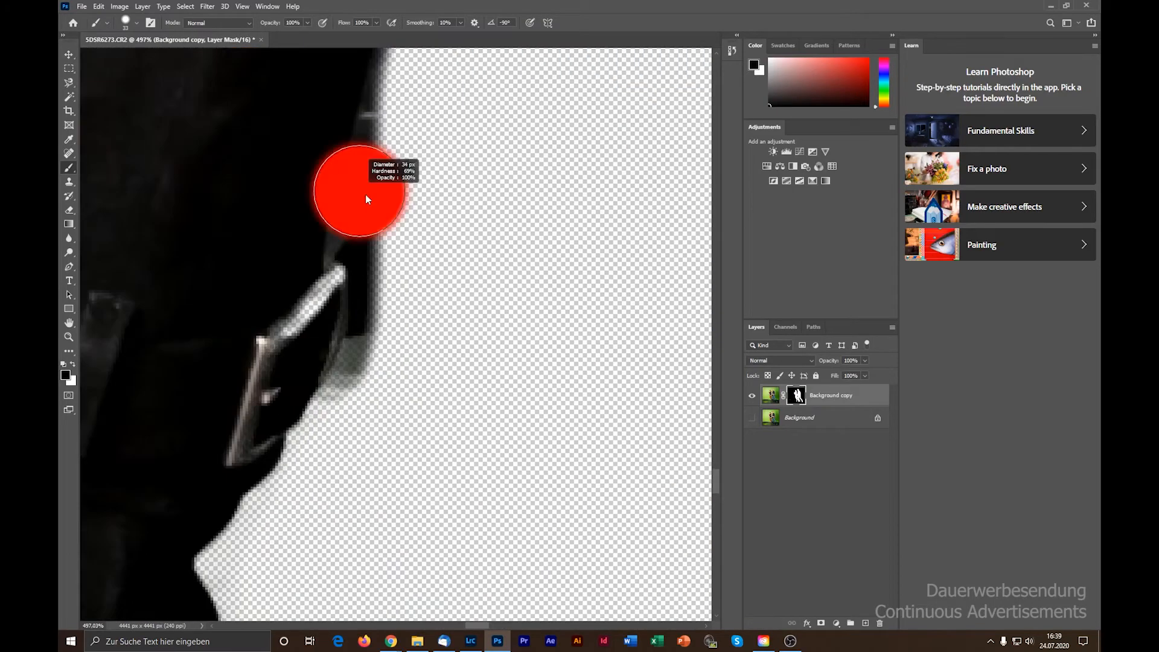
scroll(390, 237, down, 5)
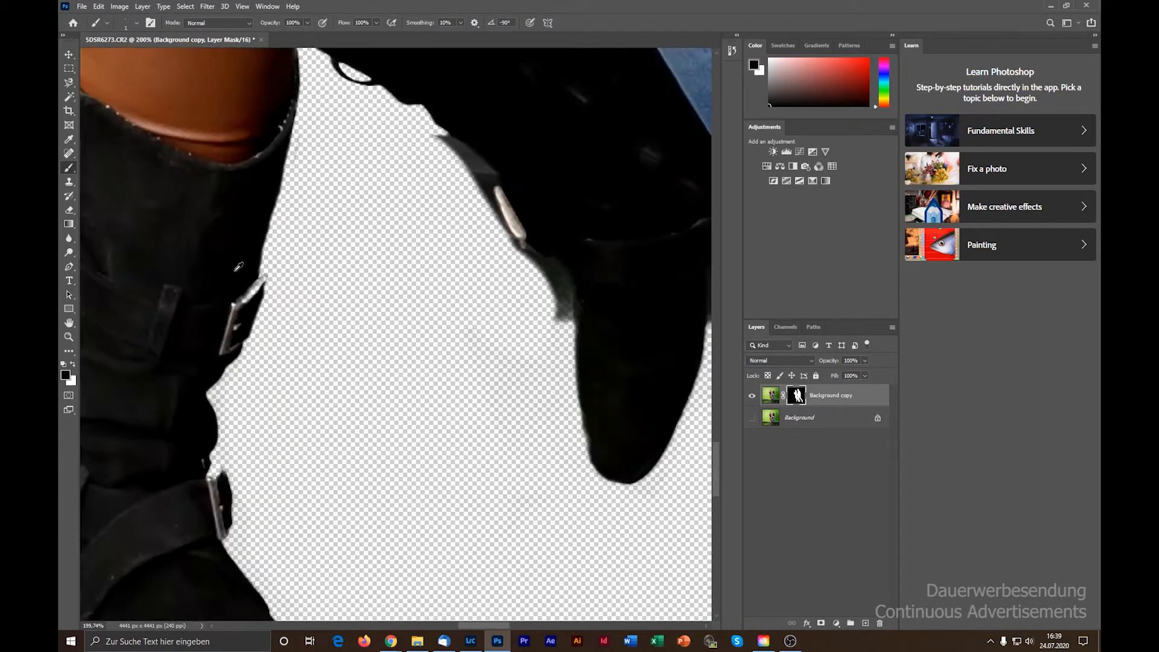
Step: Mask the dark floor fringe along the buckle of the woman's rear boot with a small brush
scroll(500, 159, up, 5)
mouse_move(320, 271)
mouse_down()
mouse_move(248, 137)
mouse_move(419, 331)
mouse_up()
scroll(419, 332, up, 2)
drag(336, 208, 342, 239)
scroll(342, 239, down, 3)
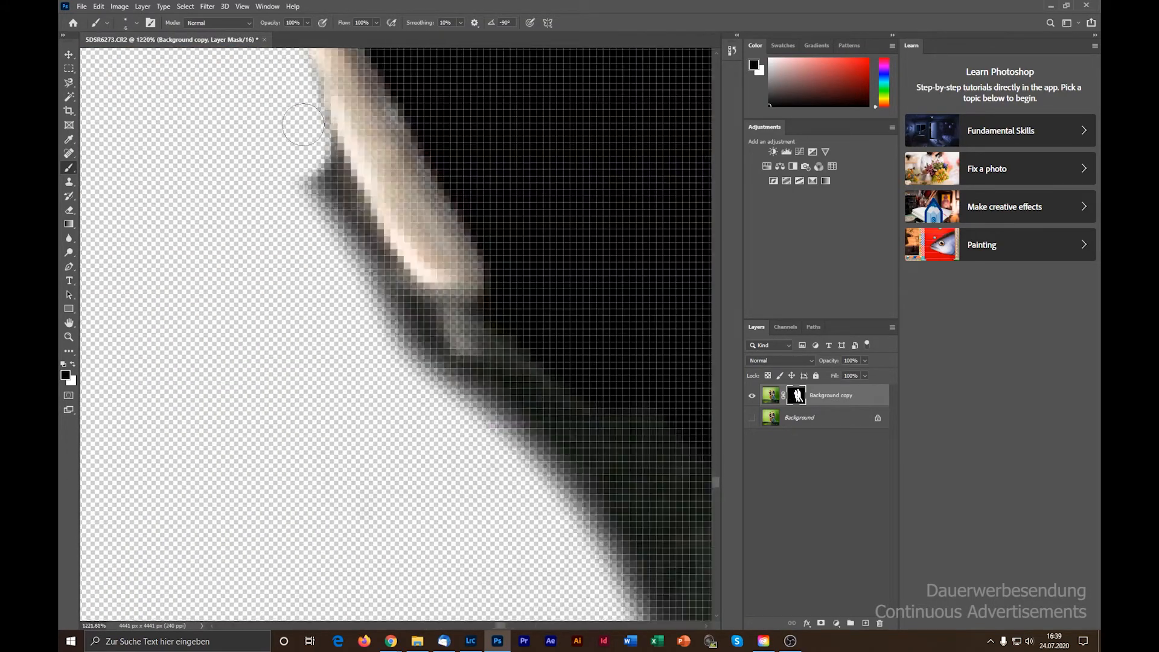
mouse_move(302, 119)
mouse_down()
mouse_move(426, 337)
mouse_move(628, 461)
mouse_up()
scroll(423, 362, down, 4)
Step: Paint away the floor remnants along the rear boot's edge below the buckle towards its toe
drag(259, 141, 373, 446)
mouse_move(232, 169)
mouse_down()
mouse_move(320, 289)
mouse_move(349, 435)
mouse_move(373, 436)
mouse_move(316, 406)
mouse_up()
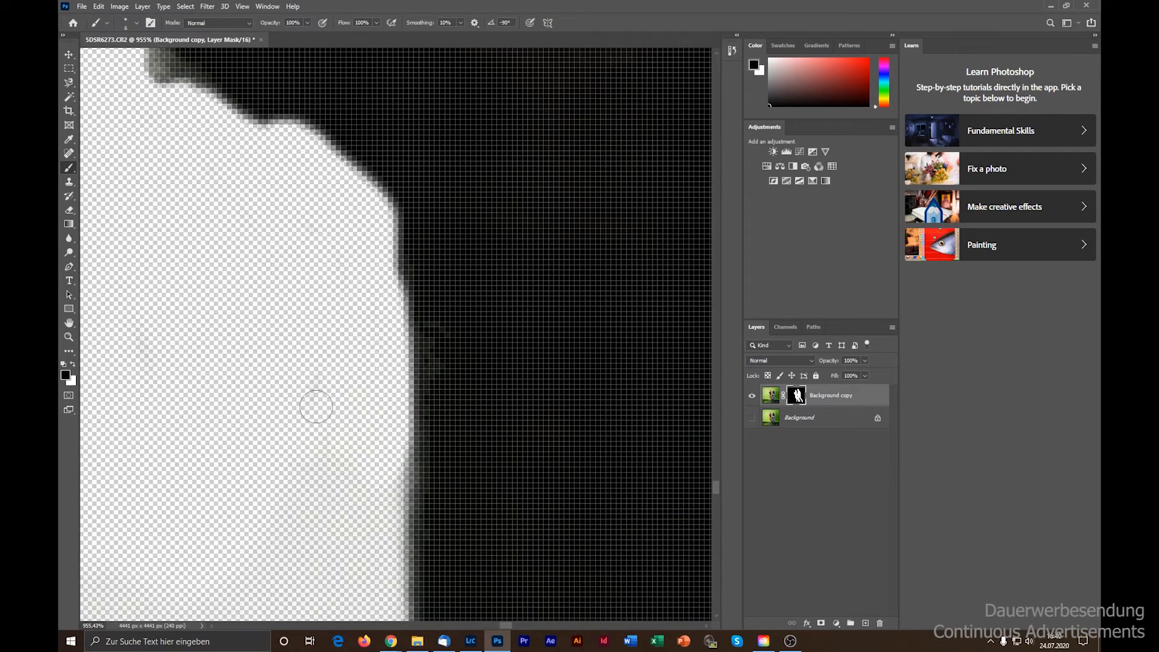
drag(197, 357, 247, 360)
mouse_move(223, 313)
mouse_down()
mouse_move(165, 422)
mouse_move(293, 290)
mouse_move(303, 492)
mouse_up()
scroll(212, 305, down, 15)
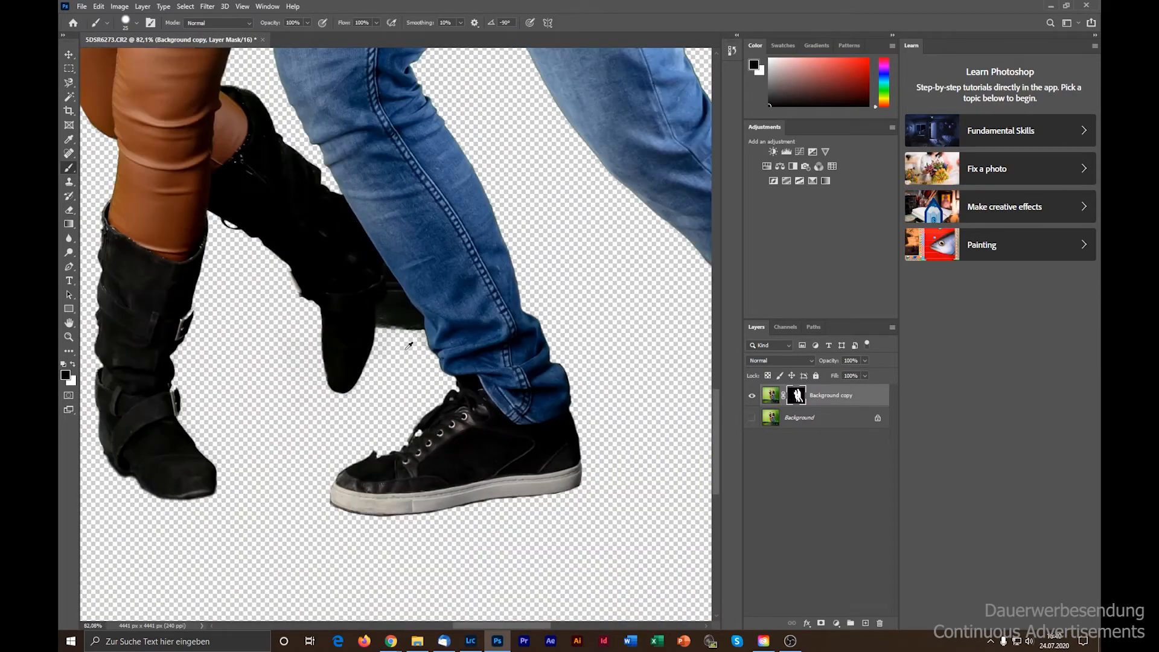
Step: Mask the floor residue in the gap between the woman's rear boot and the man's jeans
drag(256, 380, 294, 358)
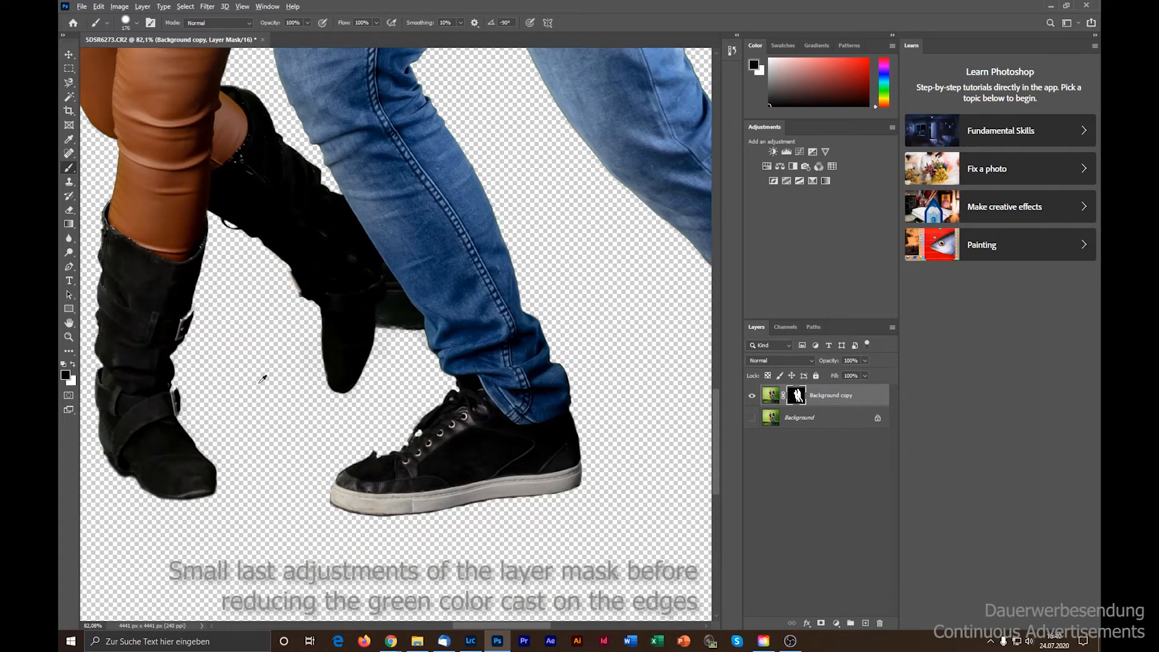
scroll(395, 374, up, 15)
drag(394, 386, 164, 422)
drag(333, 459, 362, 462)
mouse_move(310, 321)
mouse_down()
mouse_move(424, 310)
mouse_move(474, 340)
mouse_move(545, 335)
mouse_move(545, 384)
mouse_move(580, 481)
mouse_up()
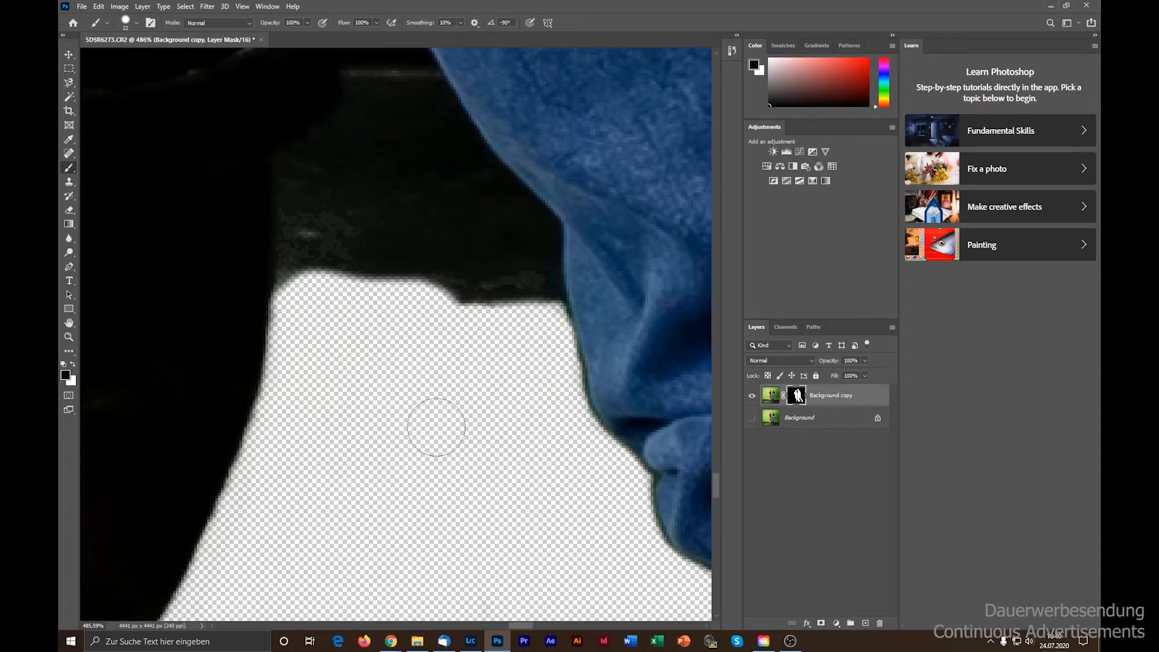
alt+scroll(380, 351, down, 2)
alt+scroll(380, 351, down, 10)
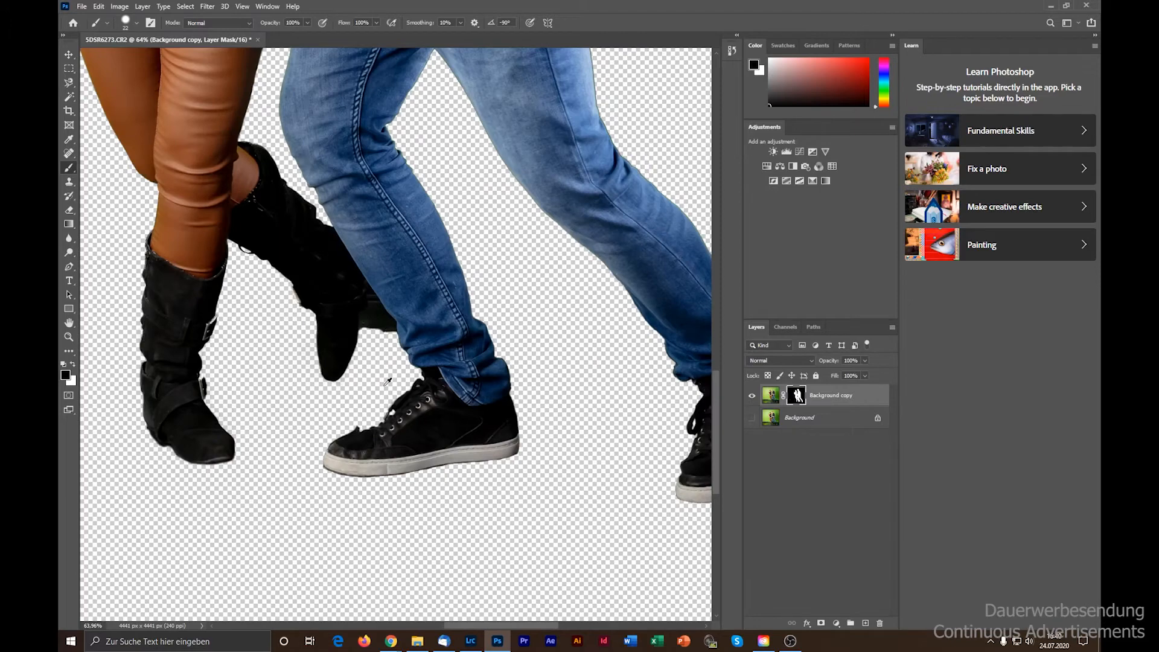
Step: Switch to white and restore the semi-transparent beard along the man's chin and jawline
scroll(387, 381, down, 5)
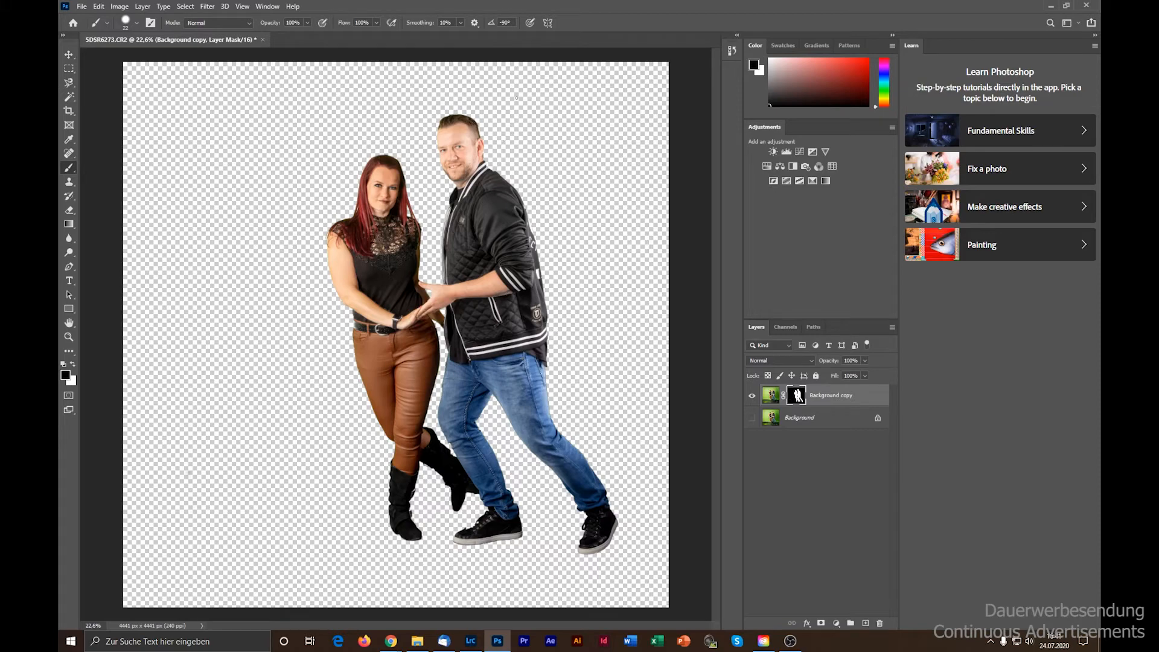
scroll(516, 97, up, 5)
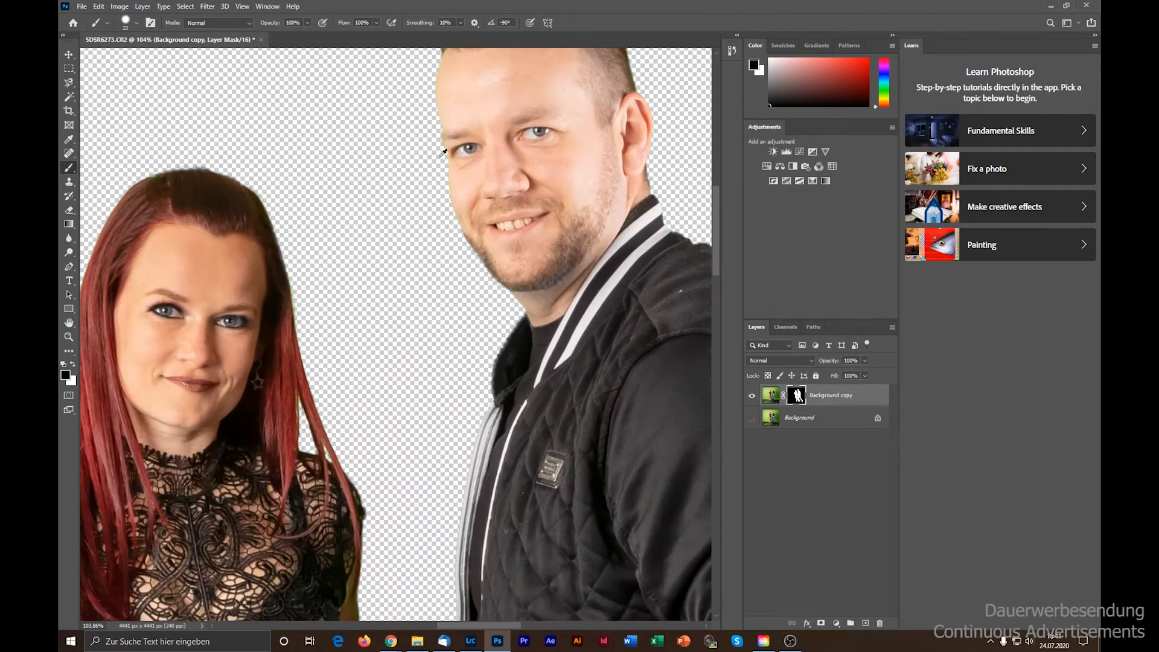
scroll(563, 138, down, 2)
scroll(464, 223, up, 5)
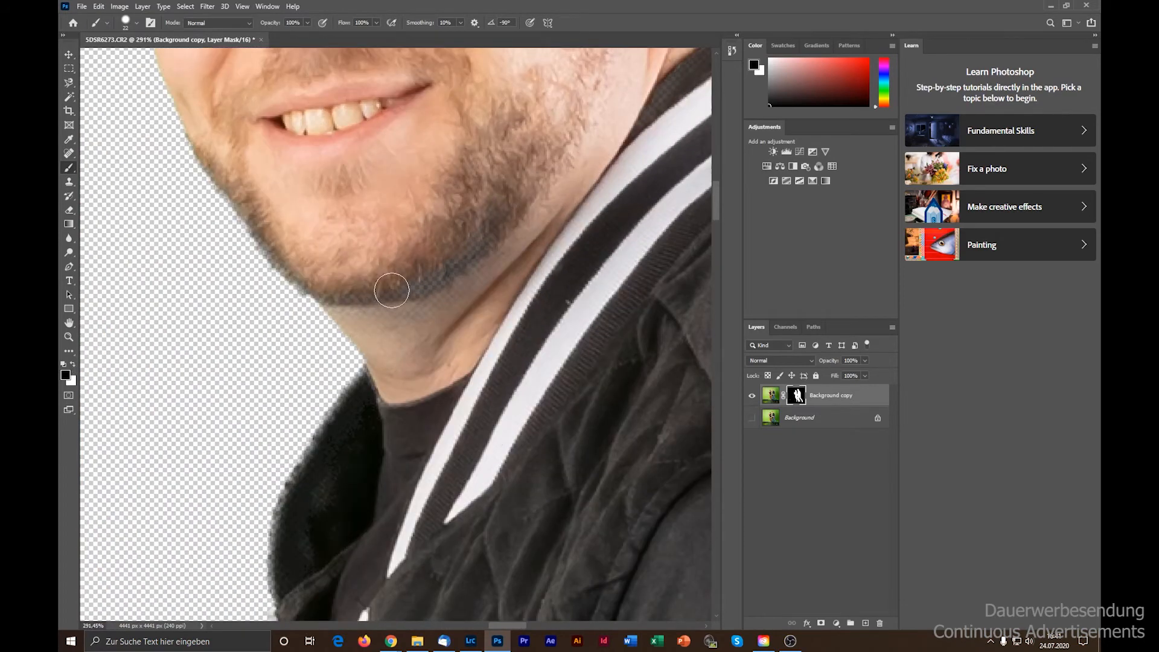
click(73, 366)
mouse_move(452, 272)
mouse_down()
mouse_move(429, 275)
mouse_move(525, 212)
mouse_move(433, 272)
mouse_move(366, 247)
mouse_move(337, 279)
mouse_up()
mouse_move(256, 208)
mouse_down()
mouse_move(266, 233)
mouse_move(320, 278)
mouse_move(377, 307)
mouse_move(429, 307)
mouse_up()
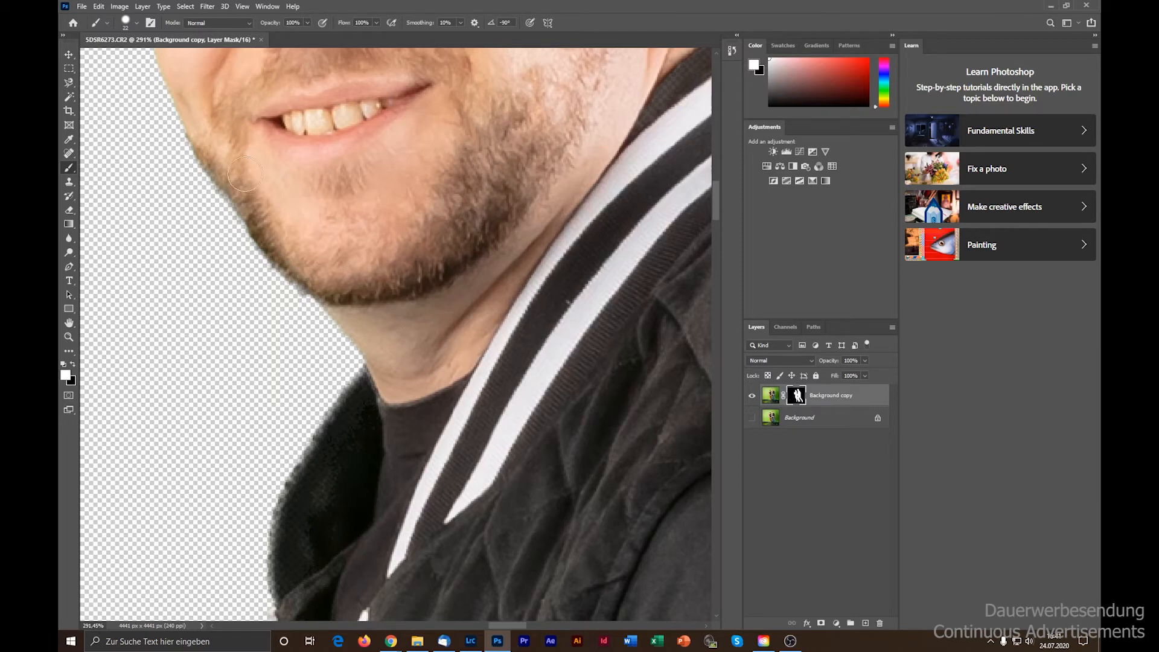
drag(215, 160, 258, 210)
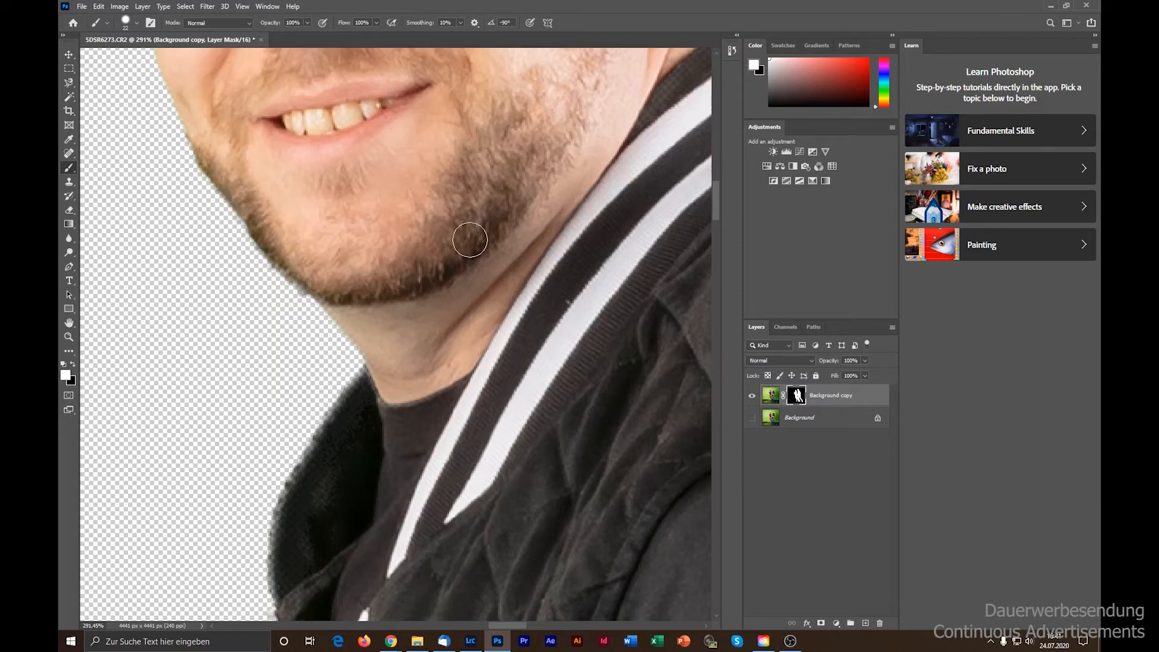
Step: Fill in the patchy dark collar below the man's neck down to the white jacket trim
scroll(464, 320, down, 5)
scroll(465, 320, up, 6)
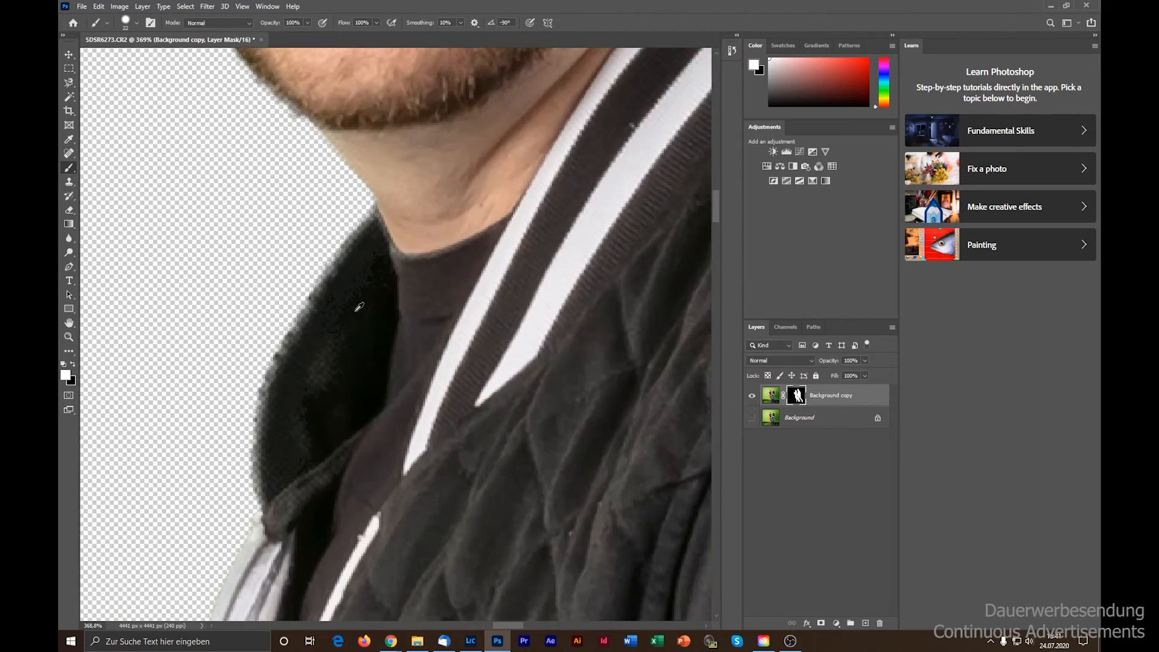
mouse_move(395, 224)
mouse_down()
mouse_move(286, 386)
mouse_move(278, 488)
mouse_move(273, 464)
mouse_move(278, 420)
mouse_move(282, 524)
mouse_move(354, 422)
mouse_move(302, 524)
mouse_move(247, 569)
mouse_up()
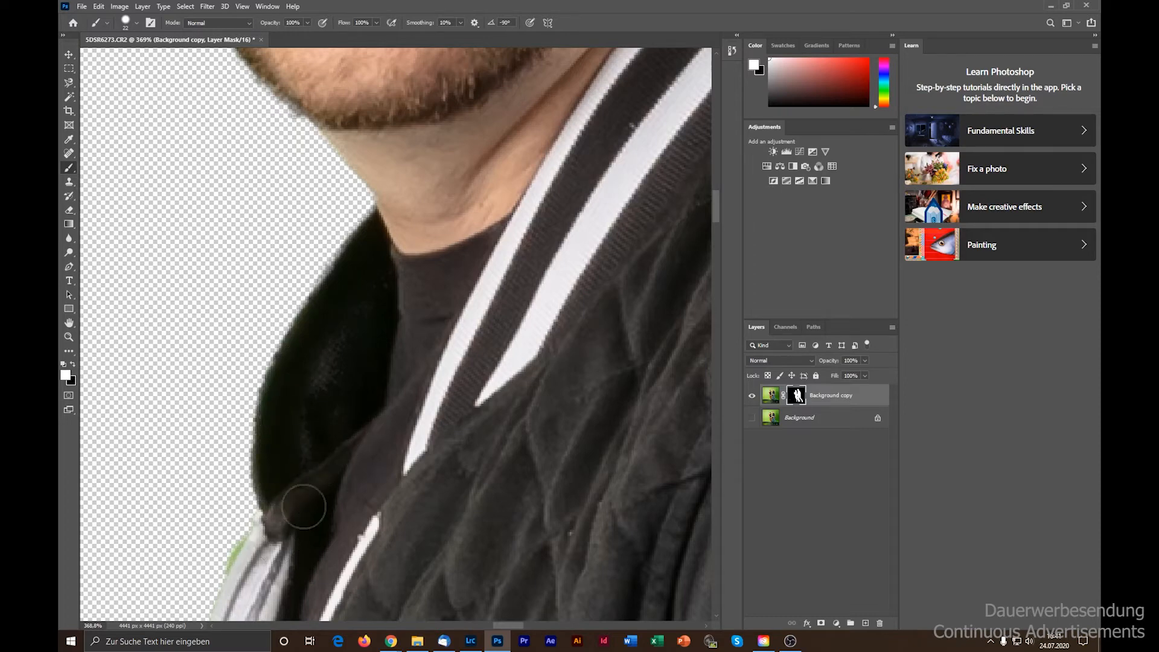
Step: Examine the edges of the man's hair, ear, shoulder and jacket back for mask flaws and green fringing
scroll(339, 388, down, 6)
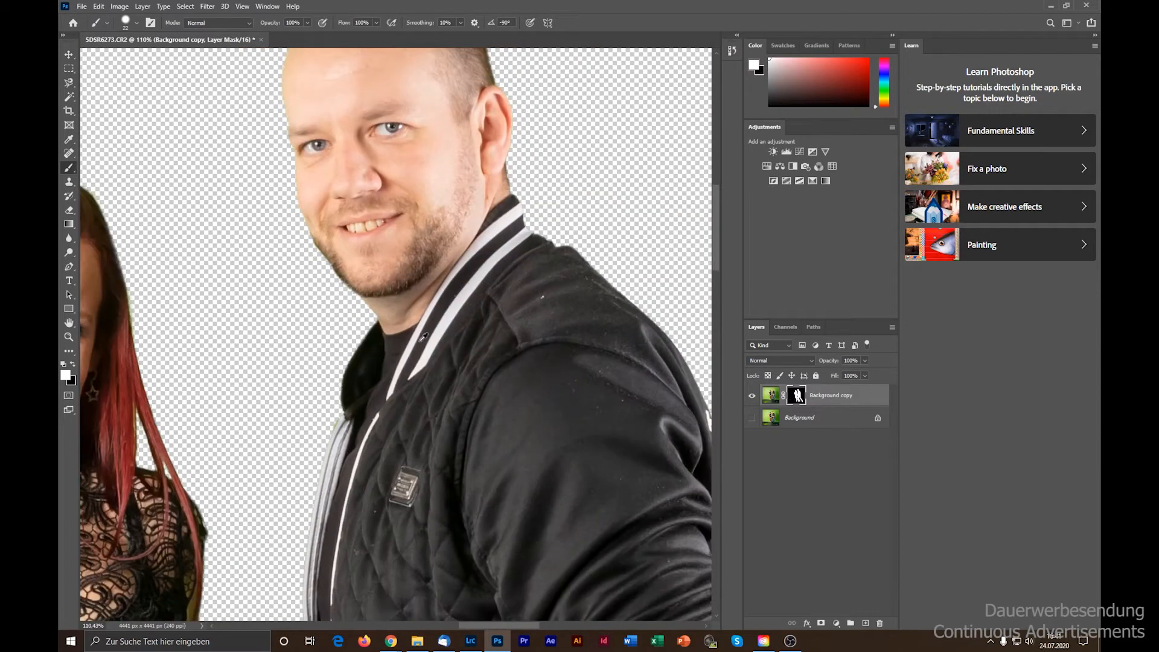
scroll(647, 267, up, 6)
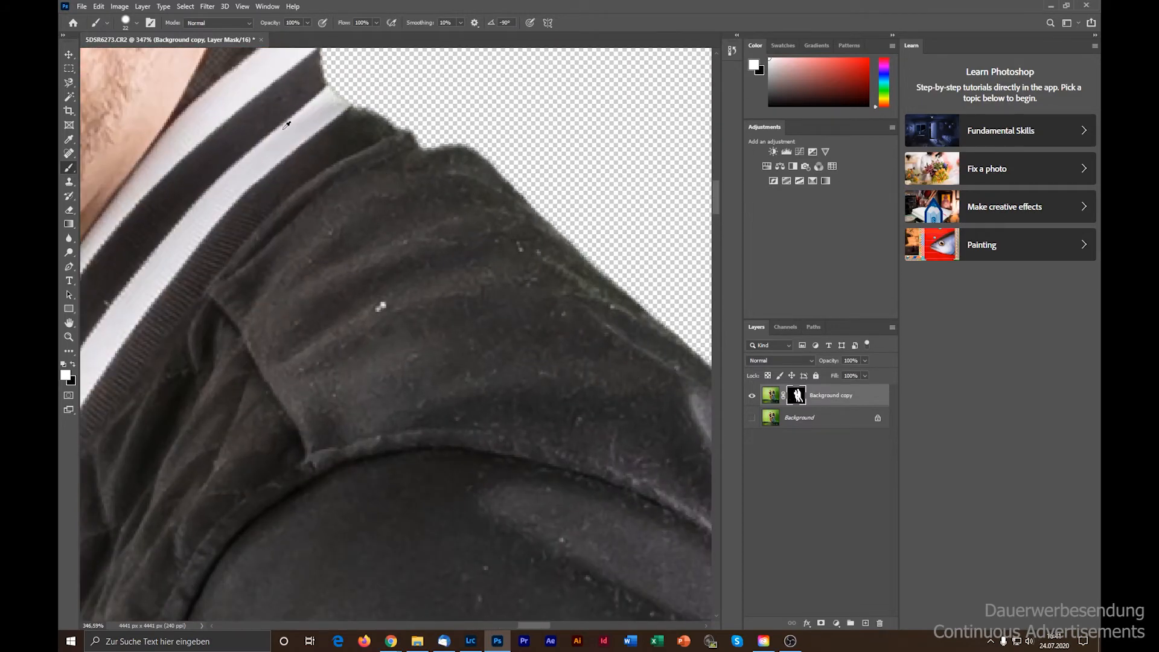
scroll(356, 193, down, 2)
scroll(435, 248, down, 4)
scroll(341, 136, up, 4)
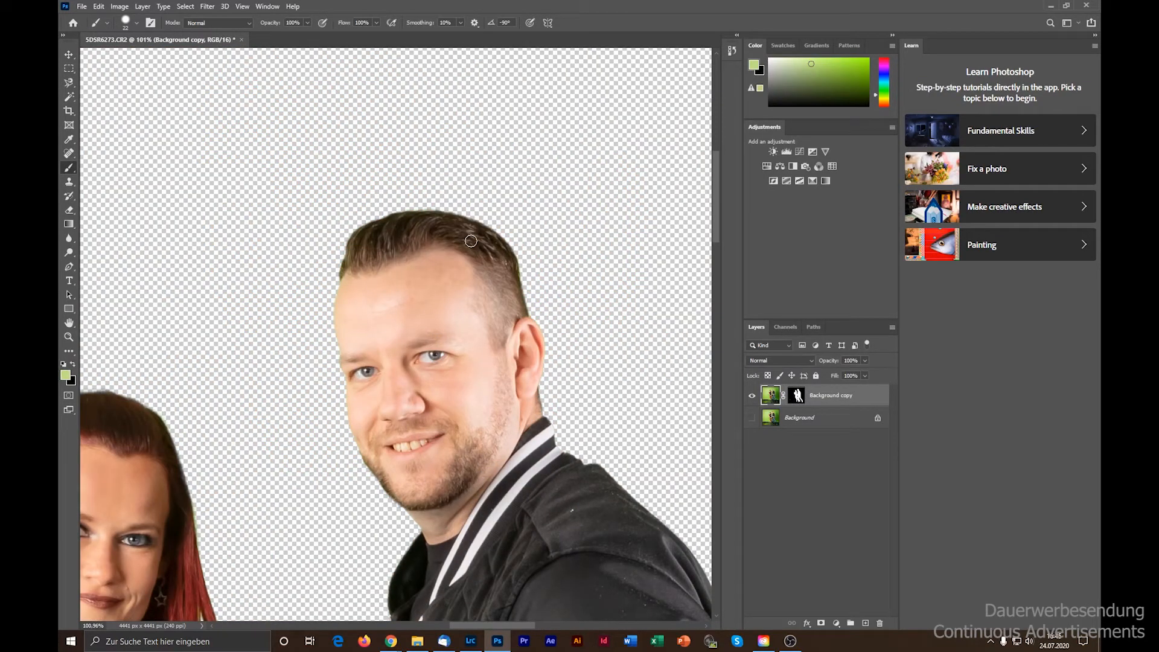
scroll(528, 273, up, 5)
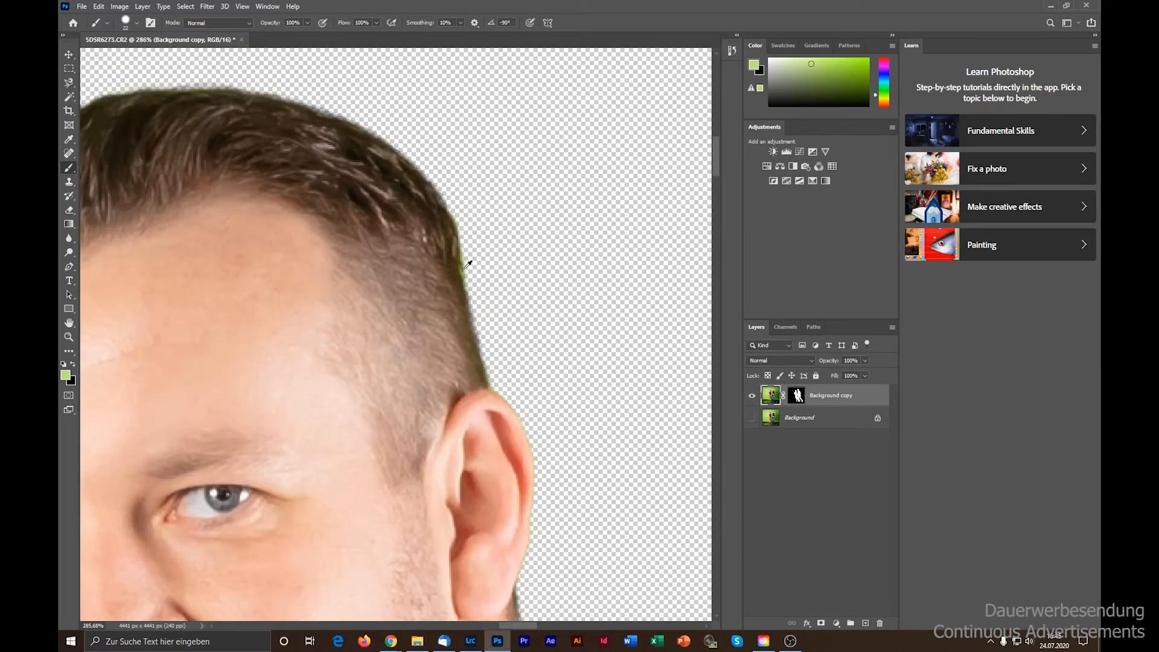
scroll(469, 263, down, 5)
scroll(381, 220, up, 4)
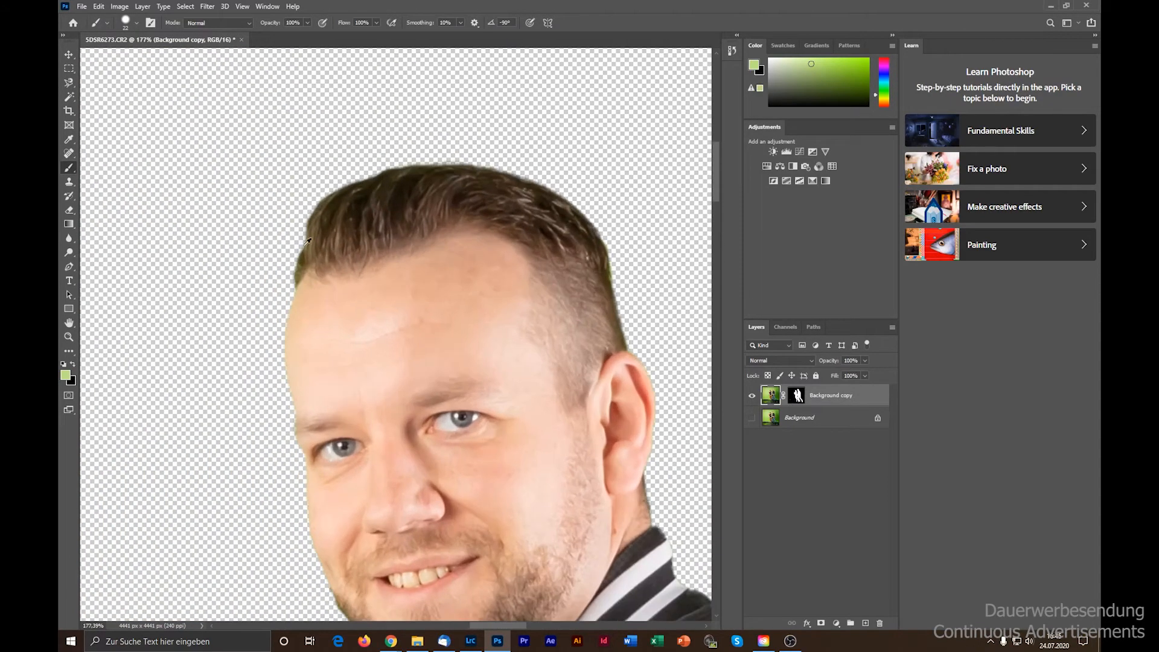
scroll(408, 189, down, 4)
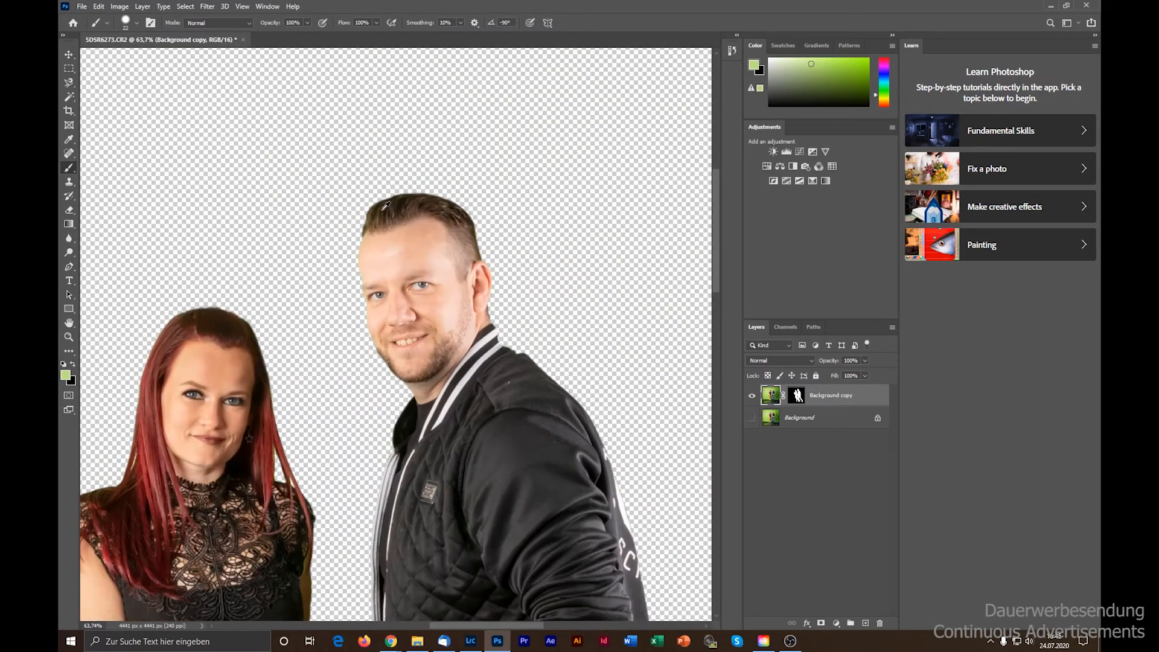
scroll(568, 387, up, 5)
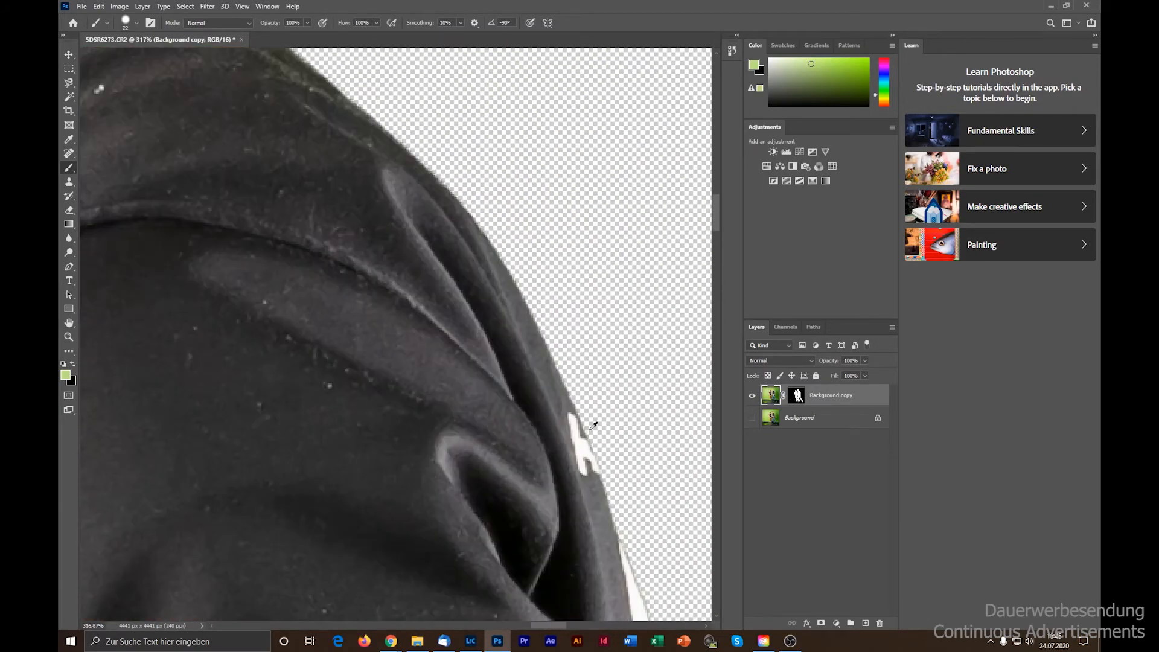
Step: Examine the cut-out edges of the man's jacket and the woman's hair, belt and trousers for mask flaws
scroll(593, 426, down, 9)
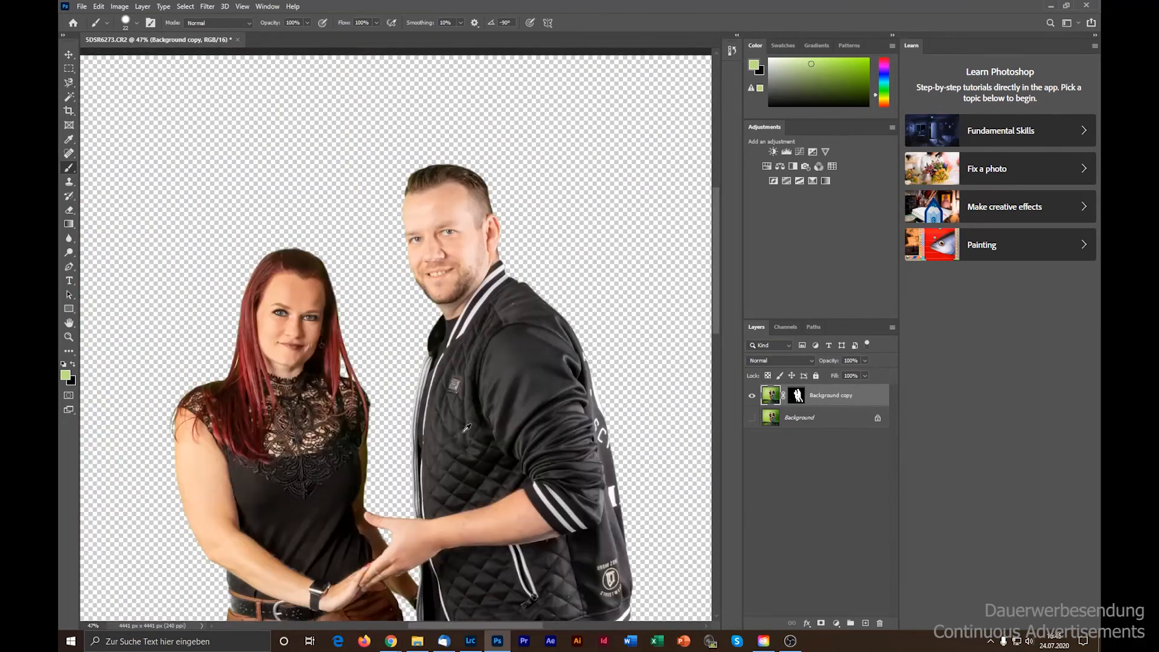
scroll(361, 397, up, 8)
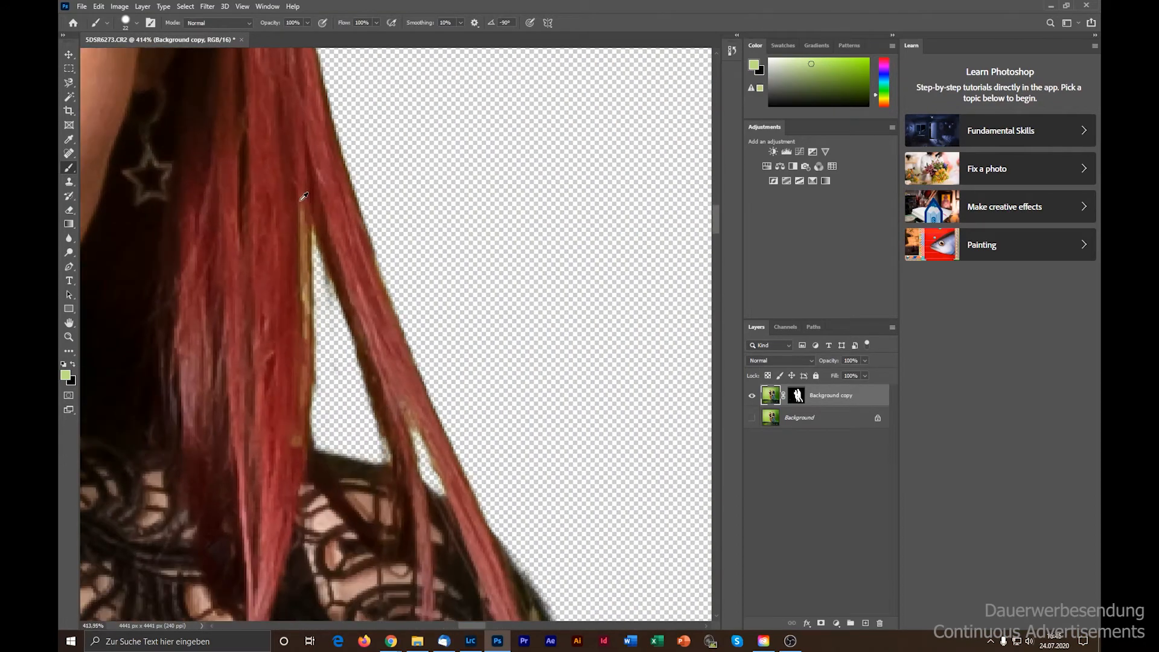
scroll(304, 196, down, 8)
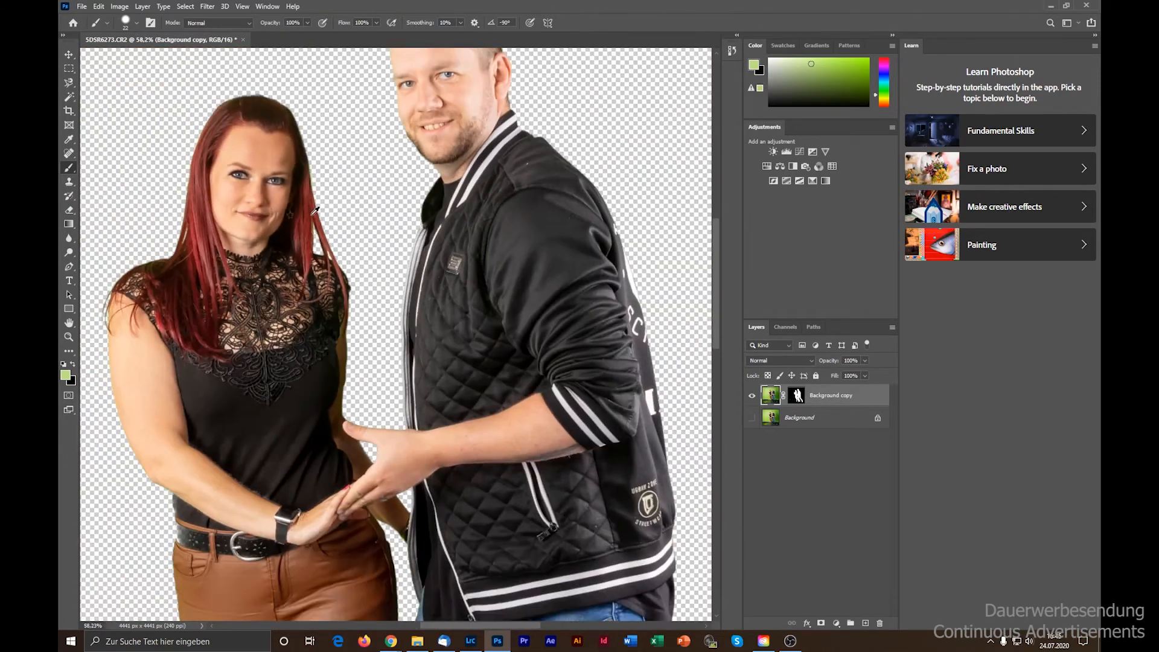
scroll(185, 555, up, 5)
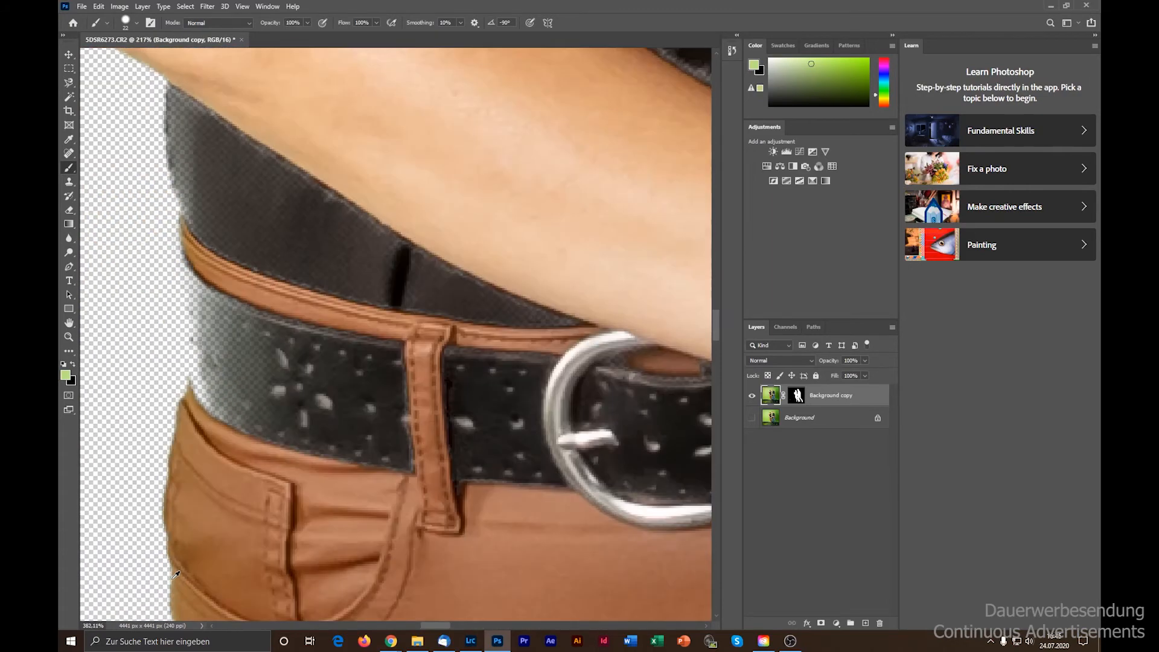
scroll(176, 516, down, 3)
scroll(192, 267, down, 2)
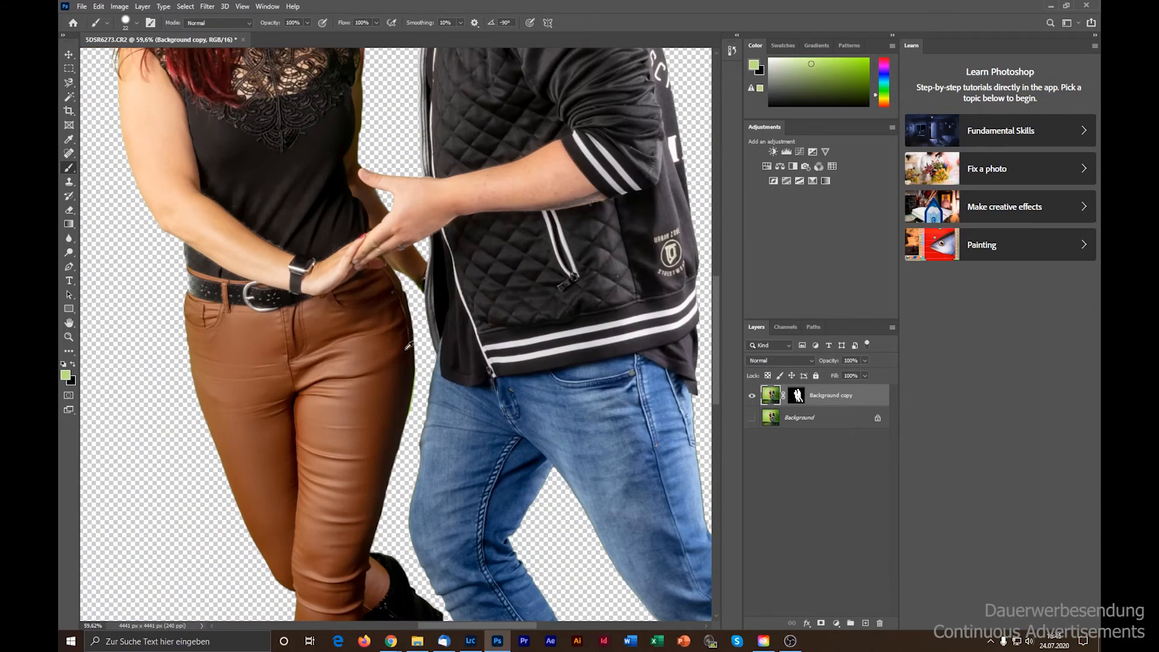
scroll(187, 290, up, 5)
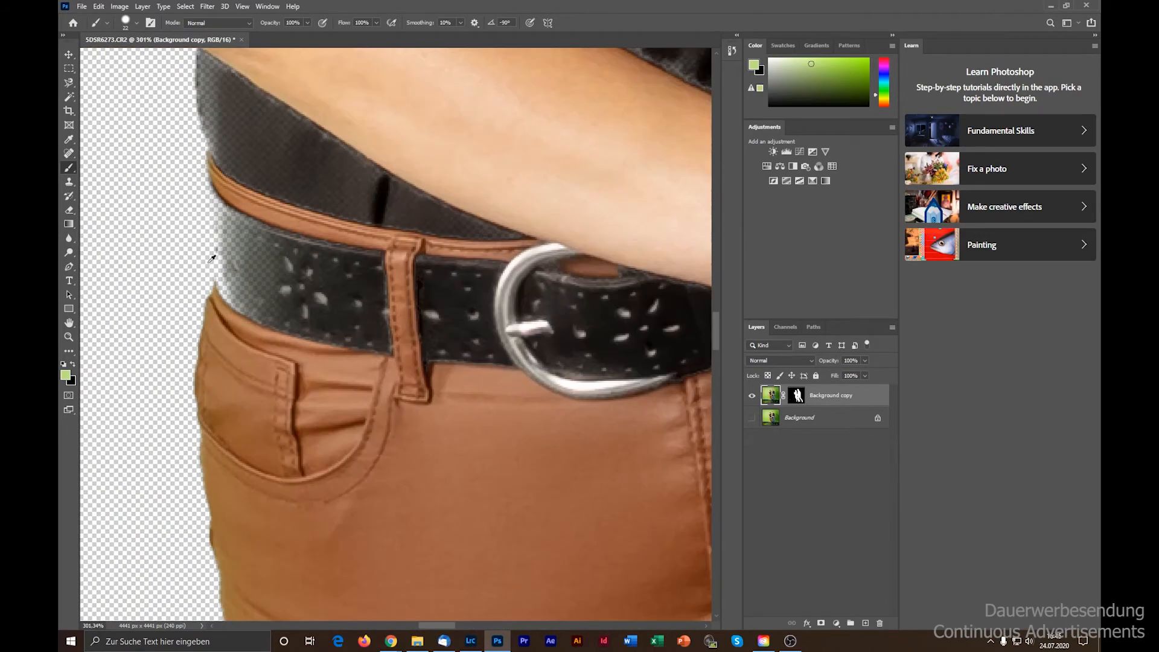
scroll(212, 259, up, 1)
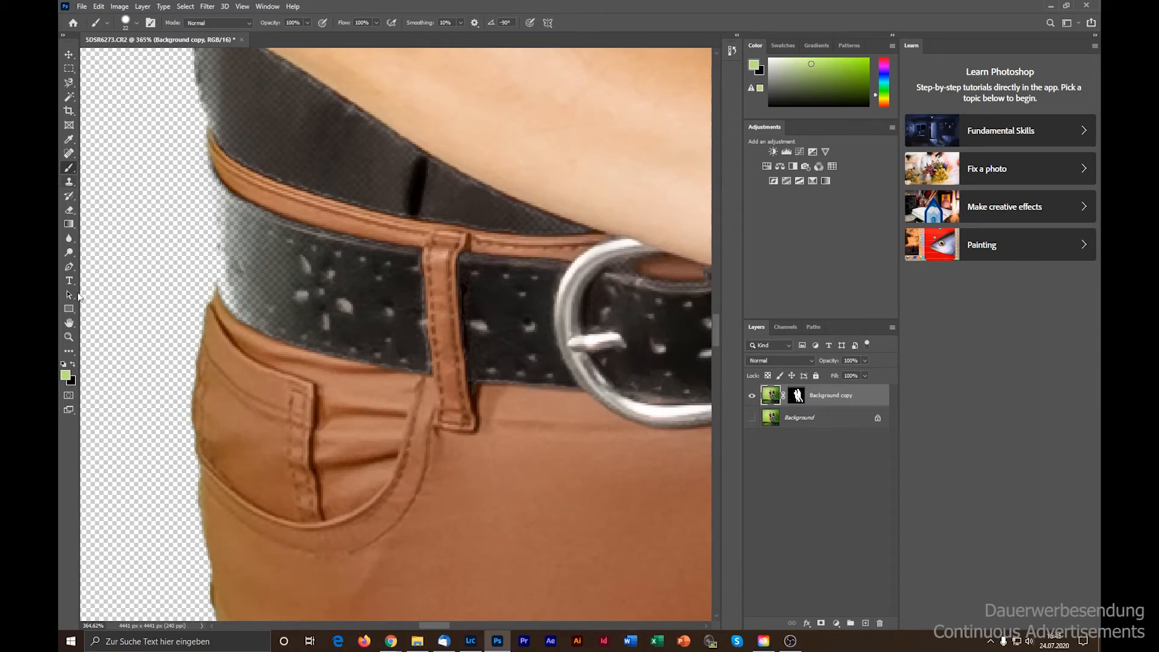
Step: Set the foreground colour to white (ffffff) and the background colour to black (000000)
click(72, 365)
click(65, 376)
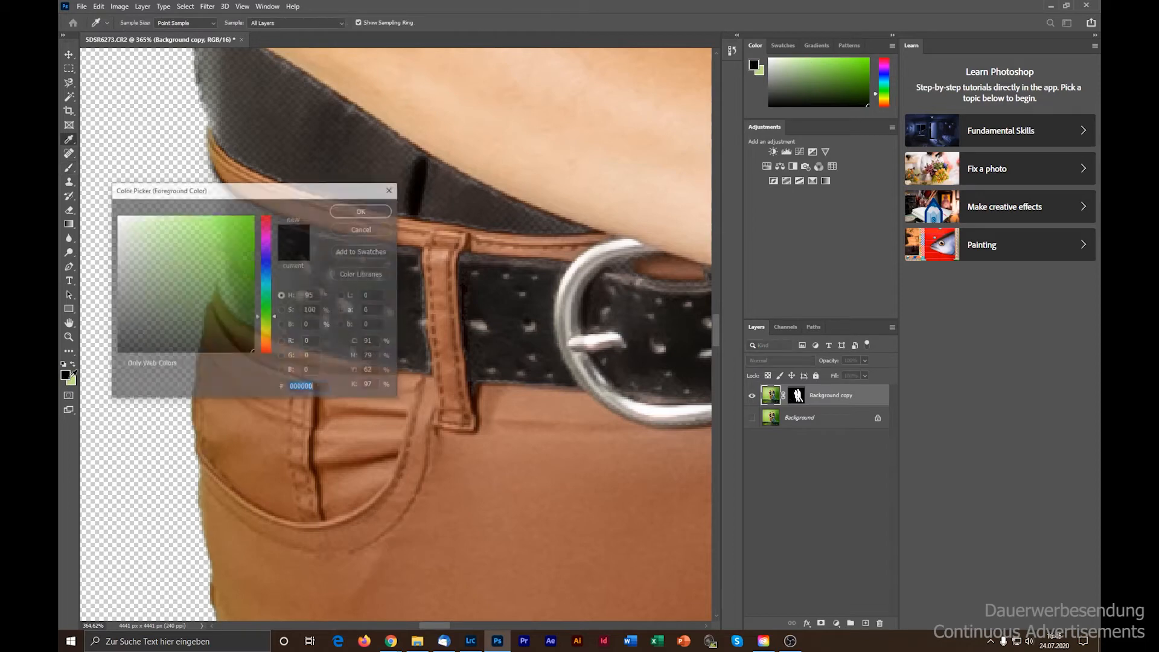
text(ffffff)
click(347, 211)
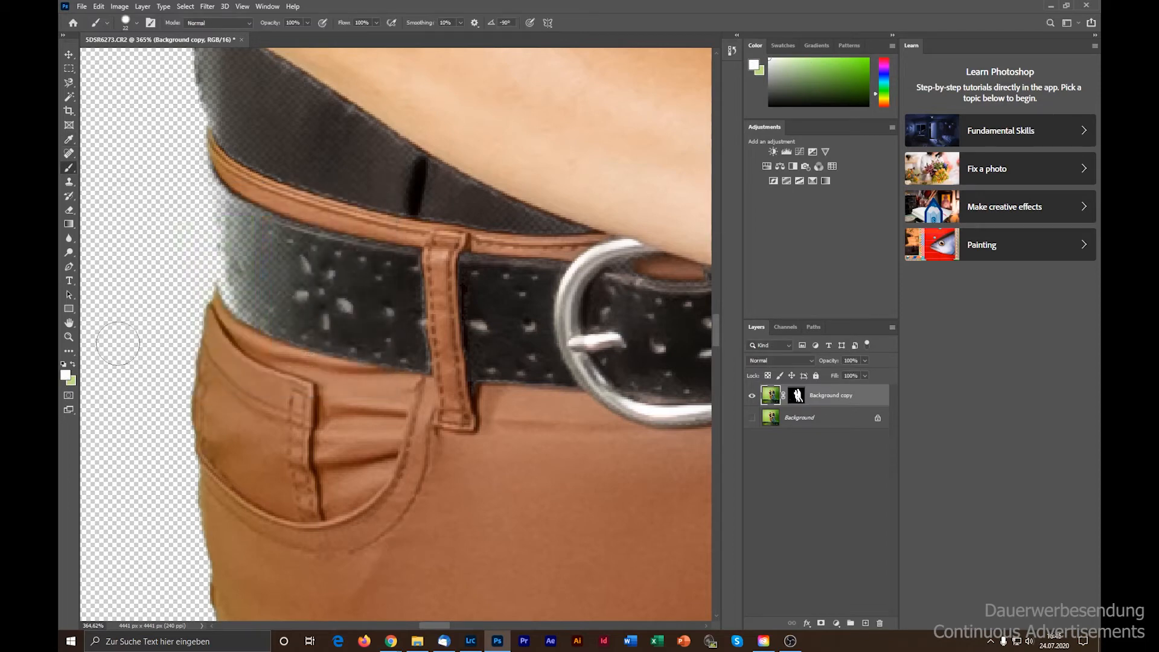
click(72, 380)
click(152, 344)
click(173, 353)
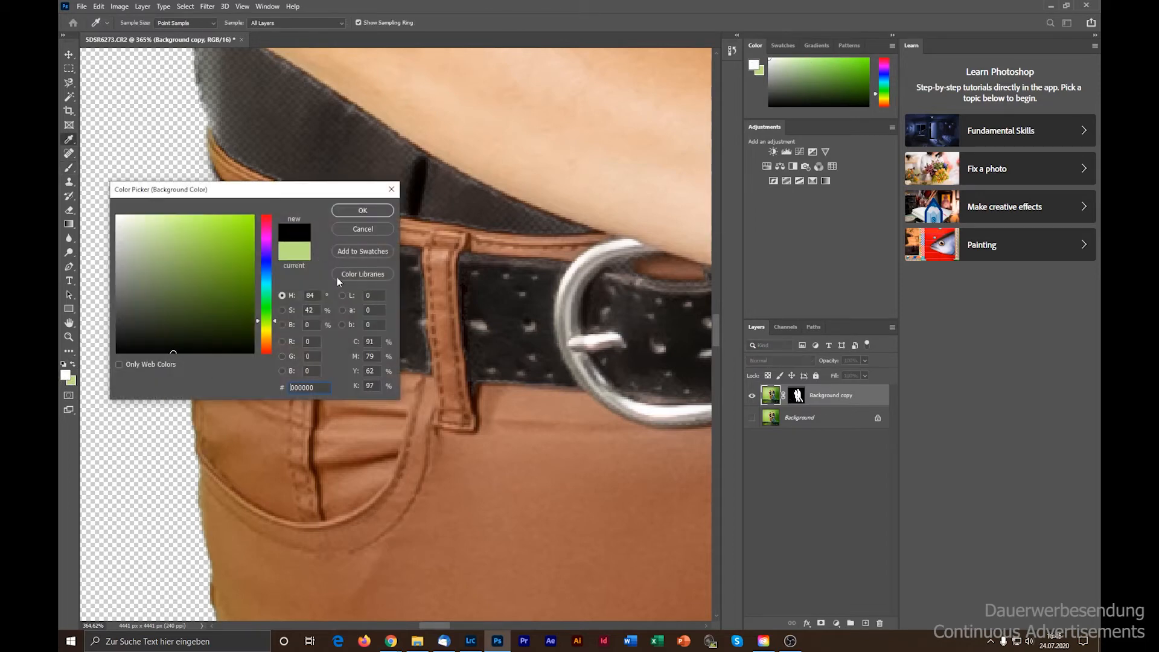
click(361, 211)
Step: Target the layer mask of Background copy and undo the white brush stroke painted on the photo across the woman's waist
key(b)
drag(309, 106, 556, 213)
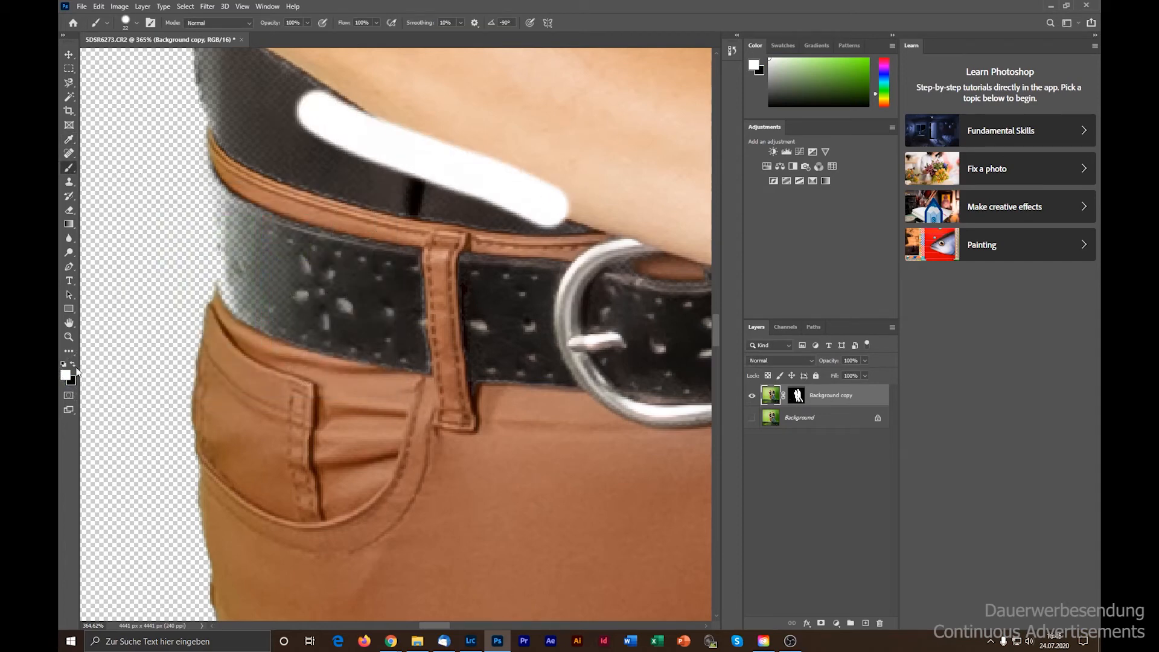
click(796, 400)
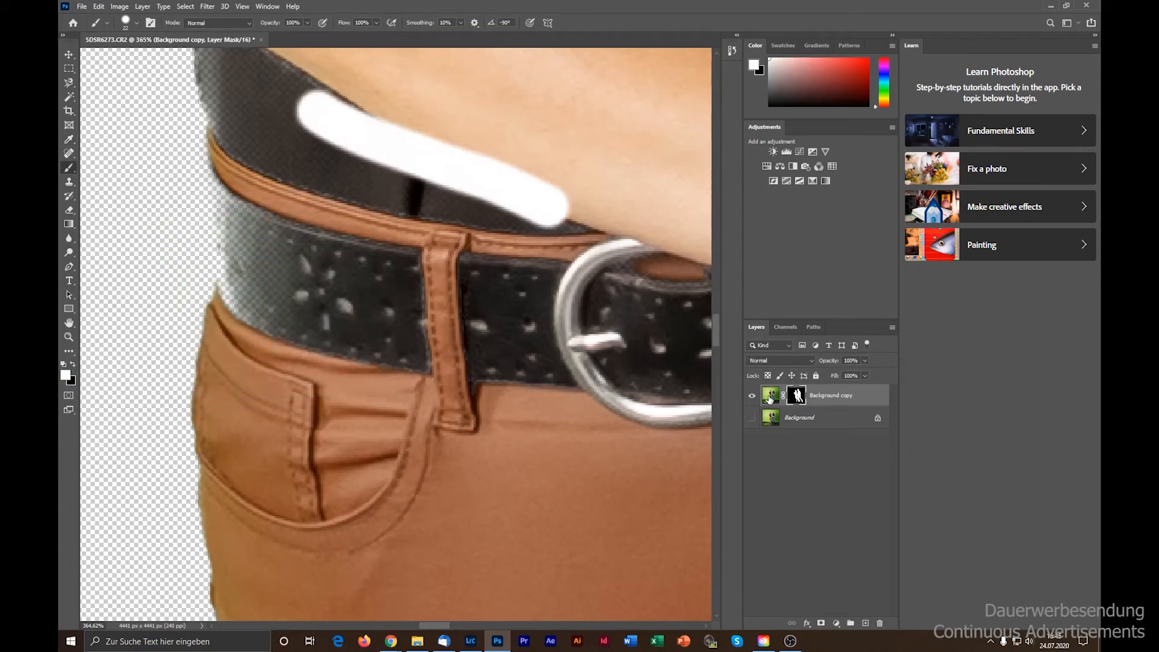
click(96, 8)
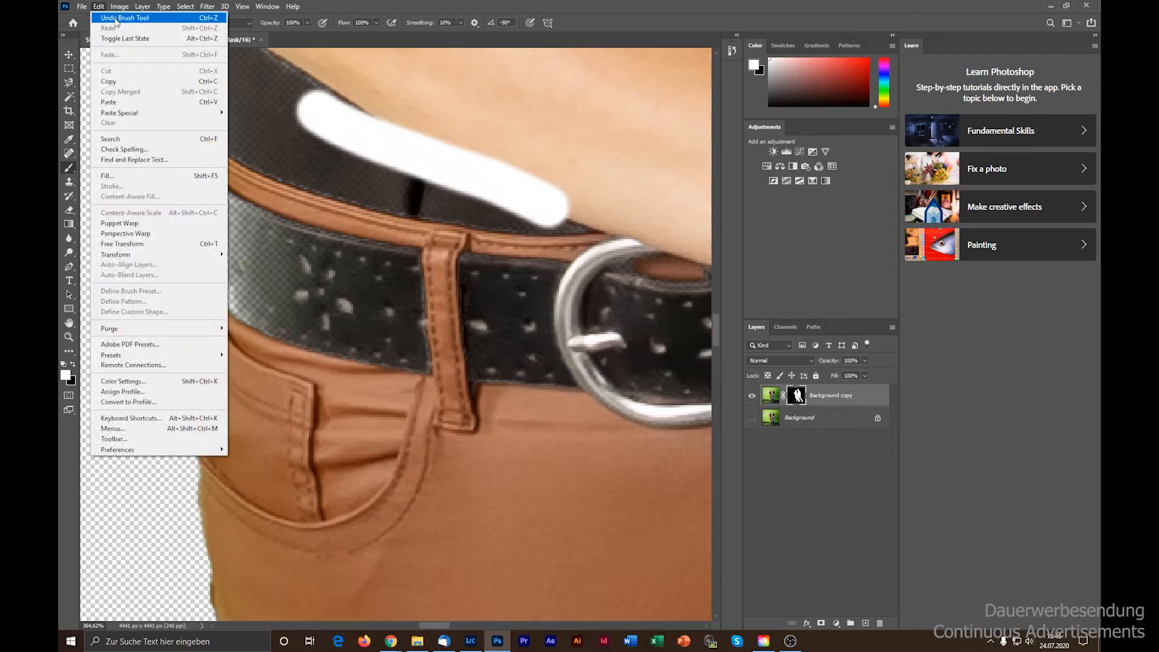
click(115, 16)
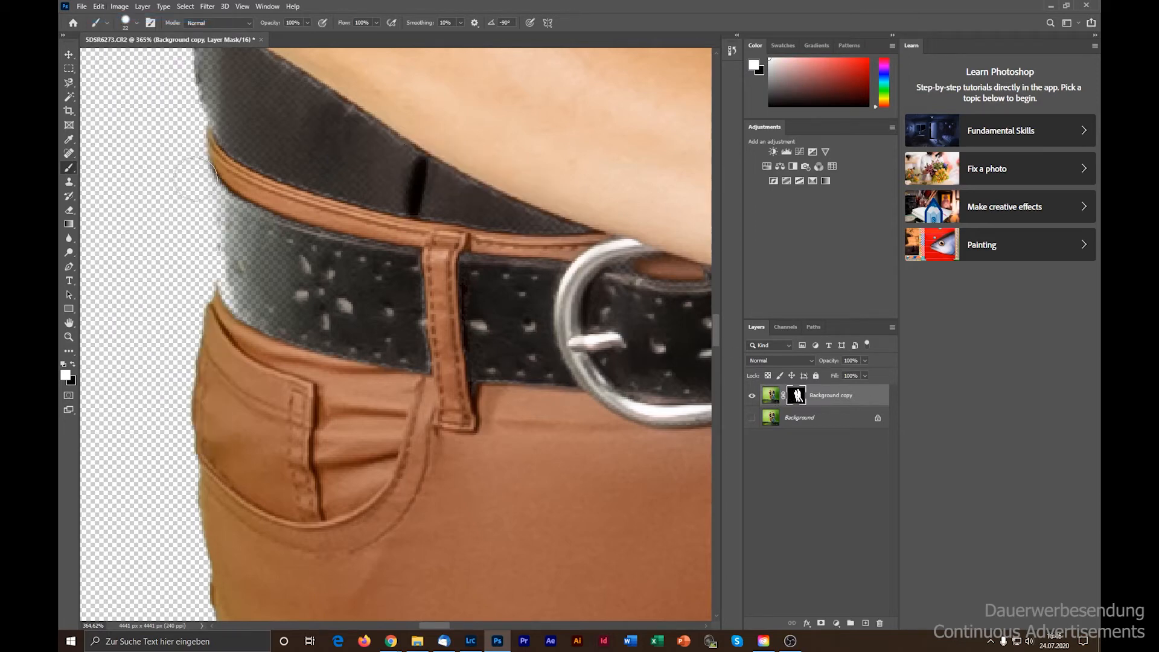
Step: Paint white on the mask to restore the semi-transparent belt and the shirt just above it at the woman's waist
mouse_move(349, 147)
mouse_down()
mouse_move(459, 223)
mouse_move(359, 124)
mouse_move(623, 253)
mouse_up()
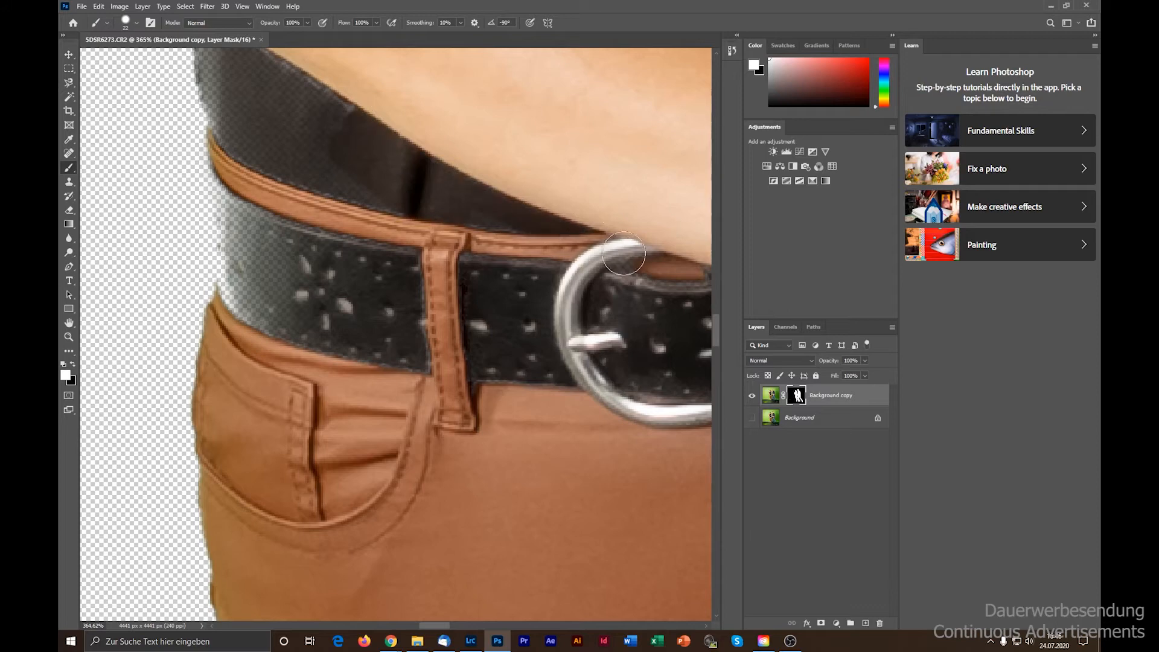
mouse_move(383, 253)
mouse_down()
mouse_move(316, 213)
mouse_move(308, 331)
mouse_move(282, 195)
mouse_move(271, 357)
mouse_move(244, 163)
mouse_move(238, 262)
mouse_move(250, 314)
mouse_move(238, 296)
mouse_move(230, 132)
mouse_move(271, 316)
mouse_move(276, 216)
mouse_move(298, 189)
mouse_move(359, 241)
mouse_move(323, 173)
mouse_move(366, 195)
mouse_move(293, 82)
mouse_move(435, 169)
mouse_move(318, 98)
mouse_up()
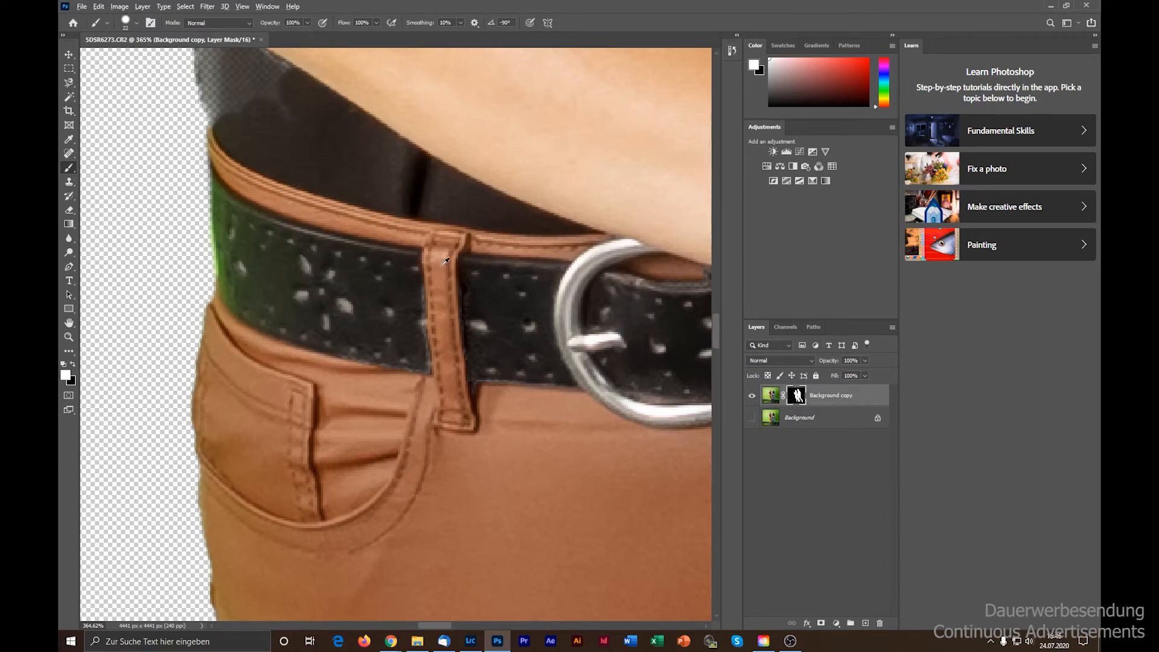
Step: Resize the brush and restore the remaining semi-transparent shirt edge below the woman's elbow on the mask
scroll(445, 261, down, 5)
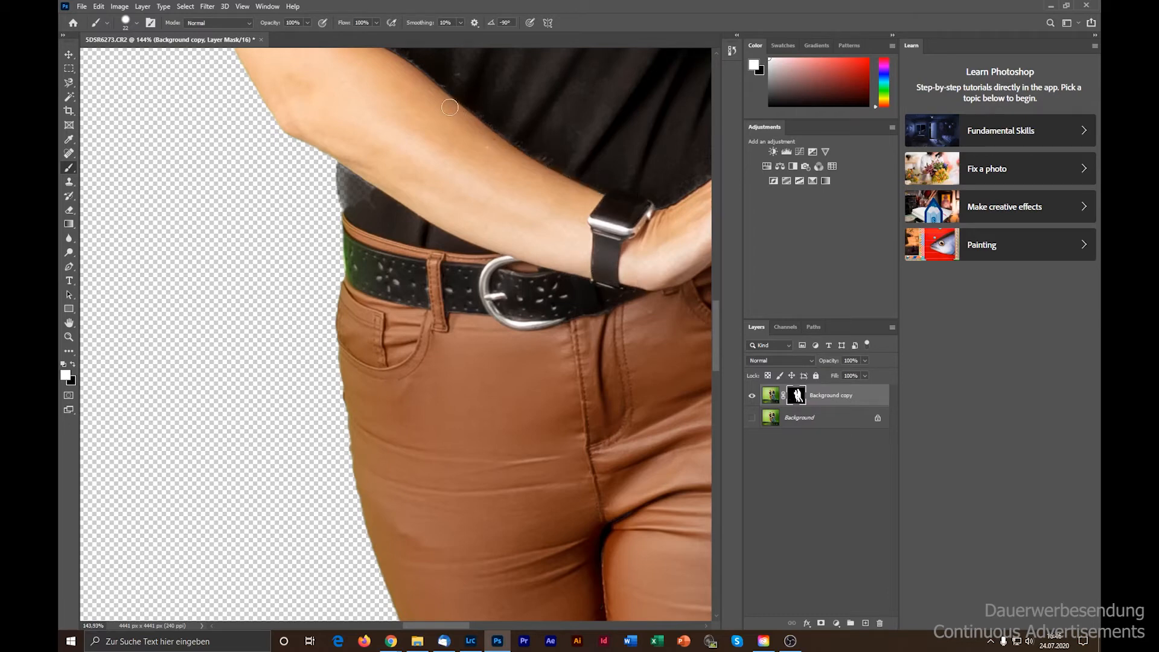
scroll(486, 154, down, 3)
scroll(579, 172, up, 2)
drag(523, 161, 565, 161)
scroll(374, 145, down, 3)
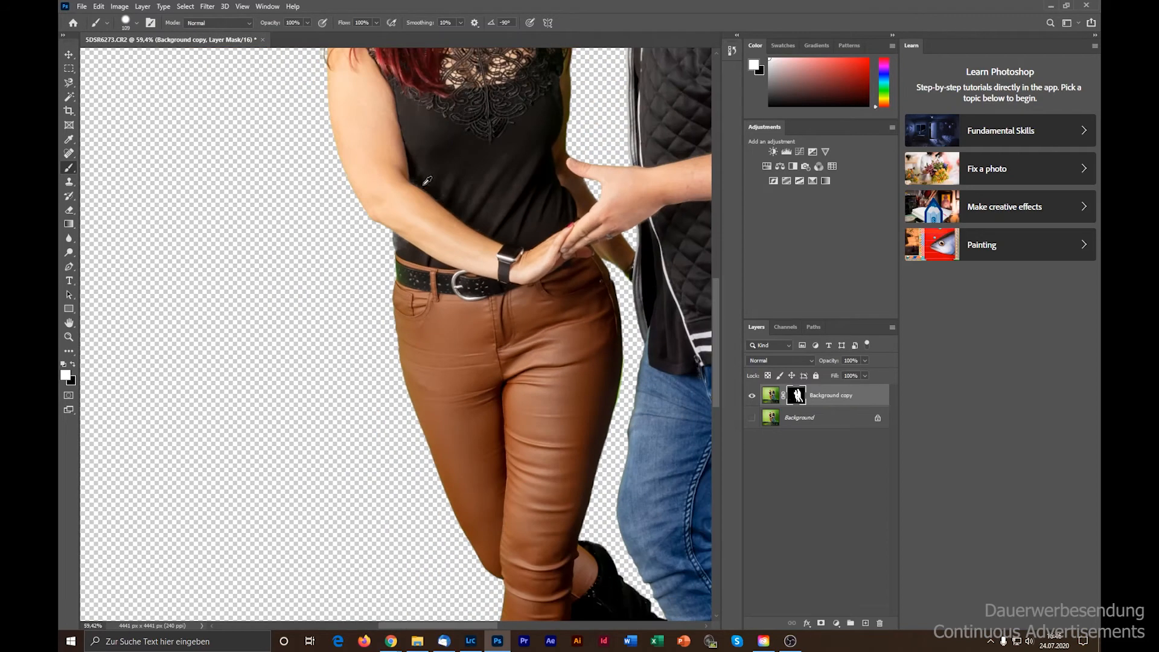
scroll(416, 240, up, 6)
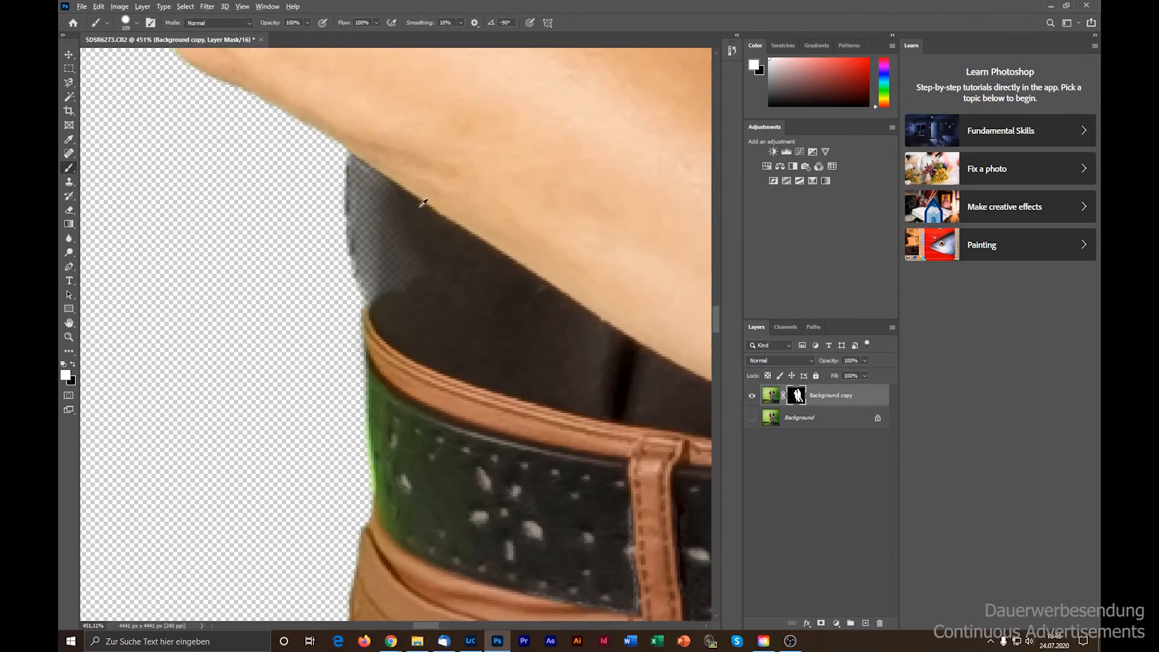
mouse_move(422, 199)
mouse_down()
mouse_move(380, 201)
mouse_move(403, 169)
mouse_move(384, 227)
mouse_move(413, 245)
mouse_move(420, 291)
mouse_move(402, 165)
mouse_move(399, 247)
mouse_move(429, 309)
mouse_move(417, 318)
mouse_up()
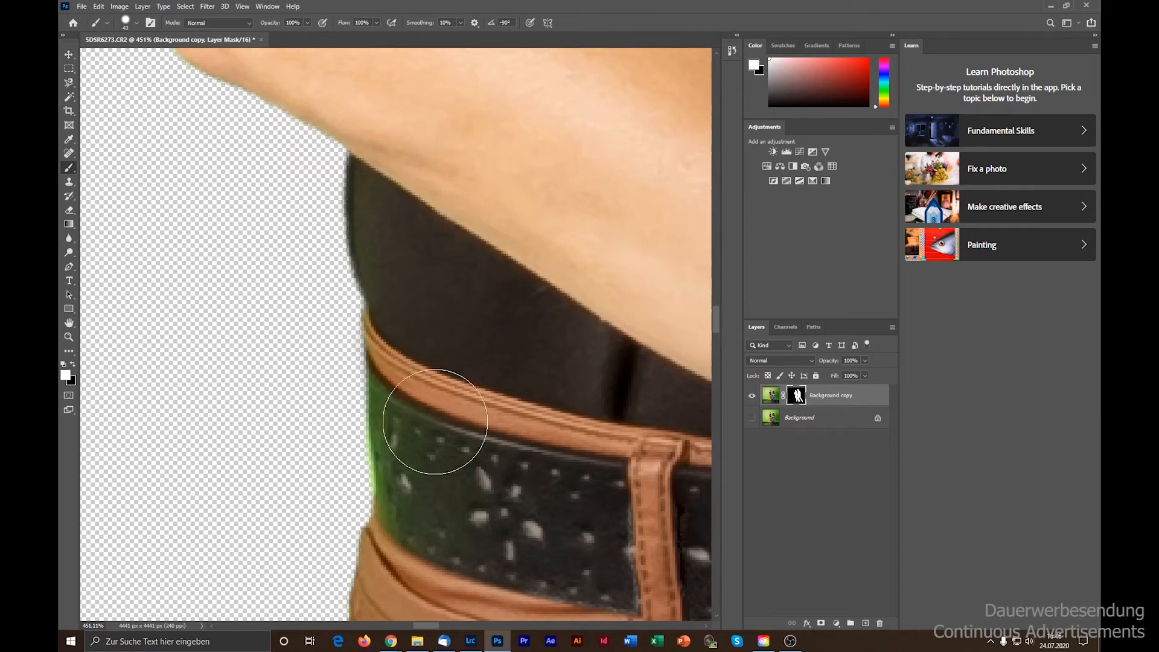
Step: Examine the restored waist and trouser edges and the man's hair and ear for green fringing
alt+scroll(329, 349, down, 5)
alt+scroll(318, 323, down, 2)
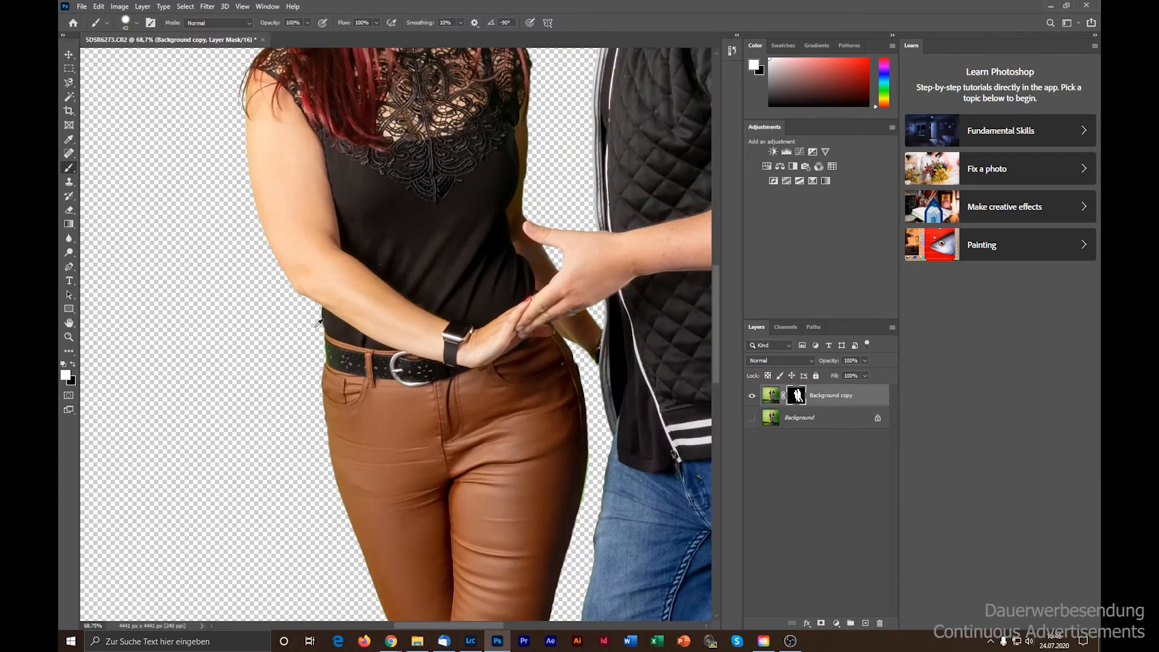
alt+scroll(323, 261, up, 4)
alt+scroll(292, 305, down, 2)
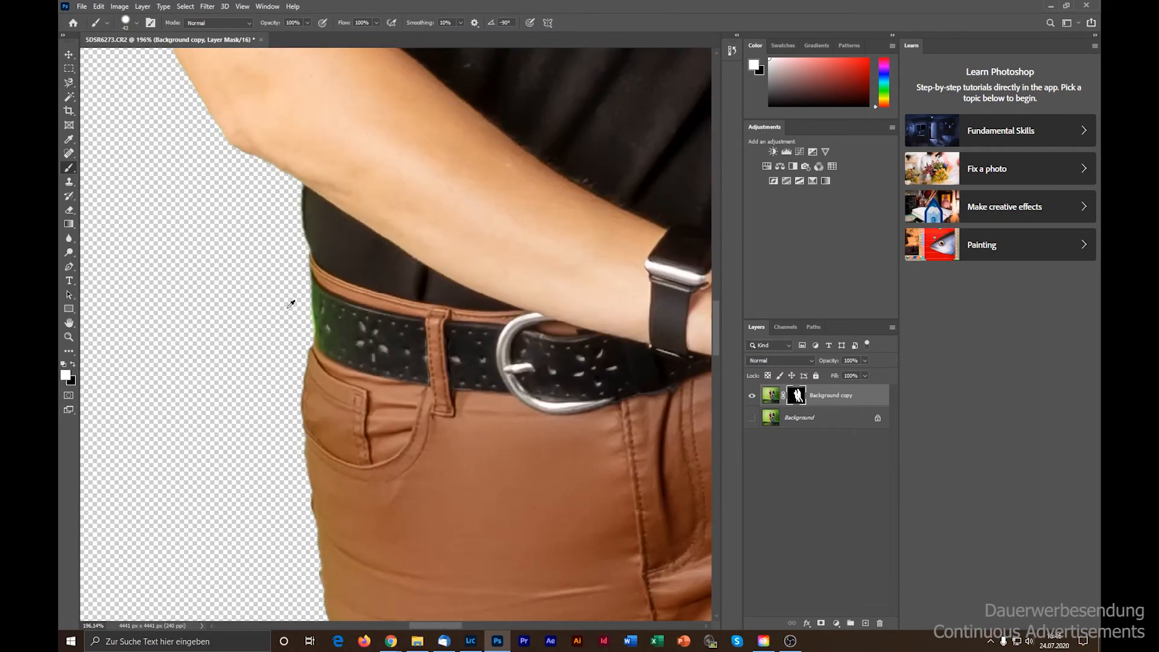
alt+scroll(291, 303, down, 2)
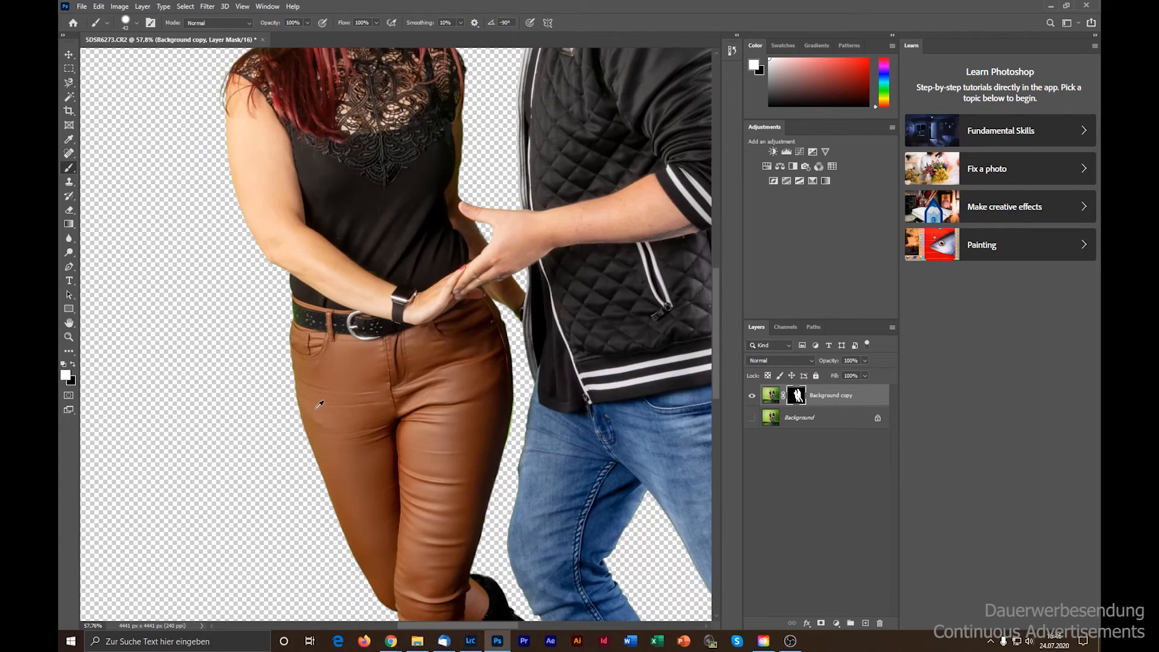
alt+scroll(320, 404, down, 2)
alt+scroll(486, 87, up, 6)
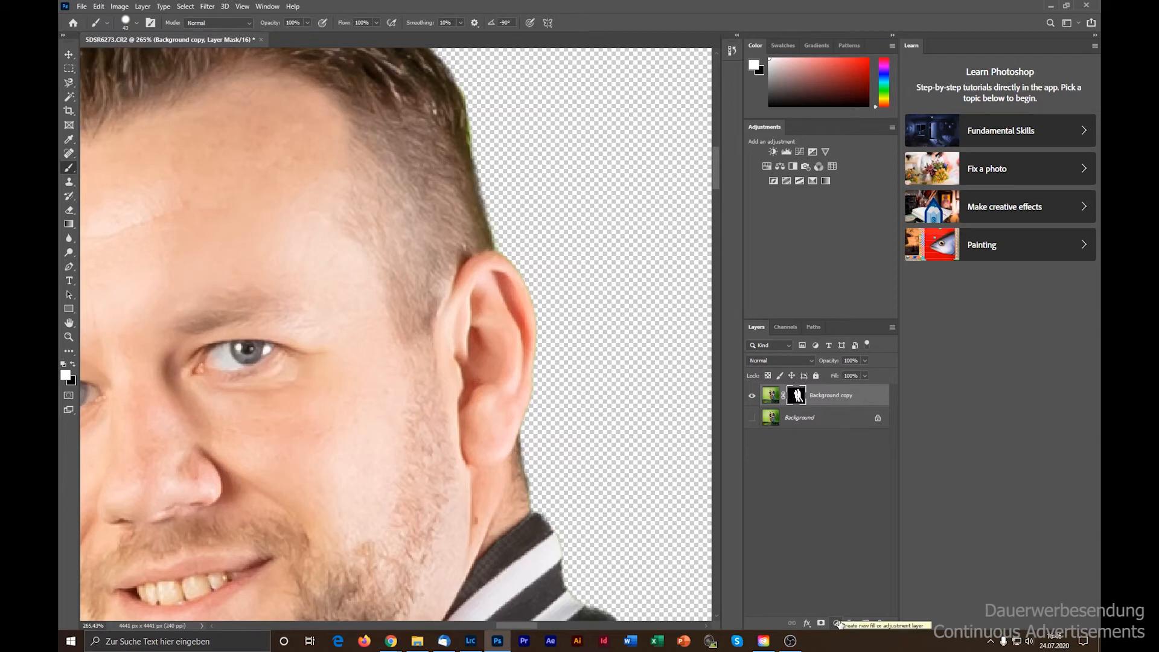
Step: Add a Hue/Saturation adjustment layer above the cut-out and sample the green fringe beside the man's hair with the on-image adjustment tool
click(837, 623)
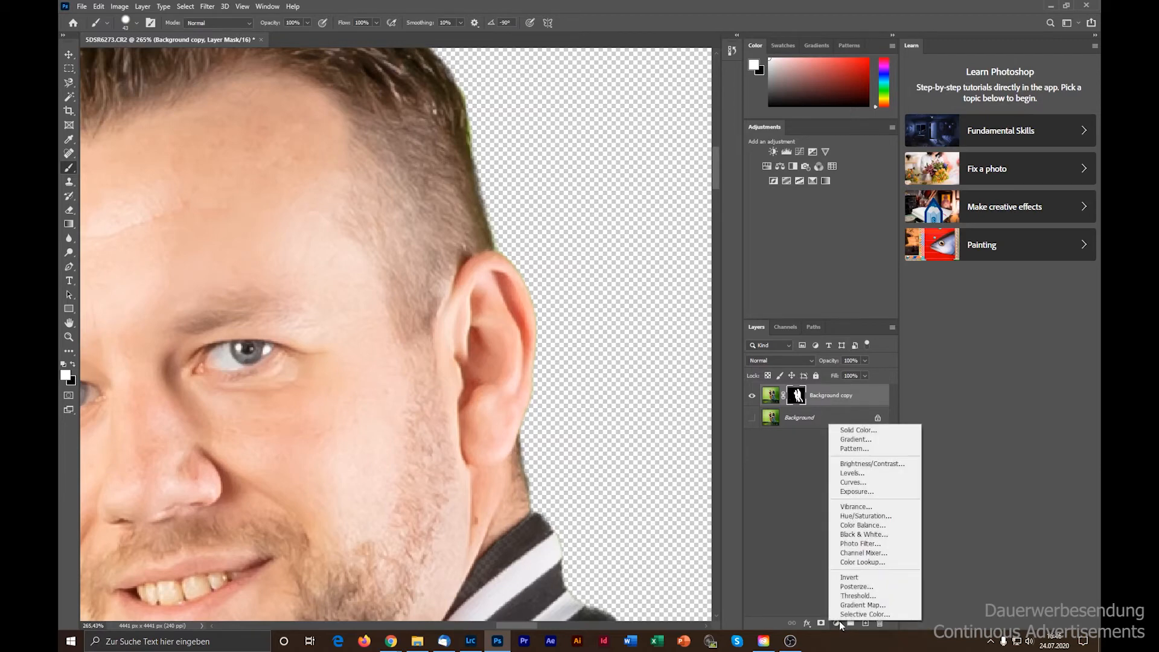
click(856, 516)
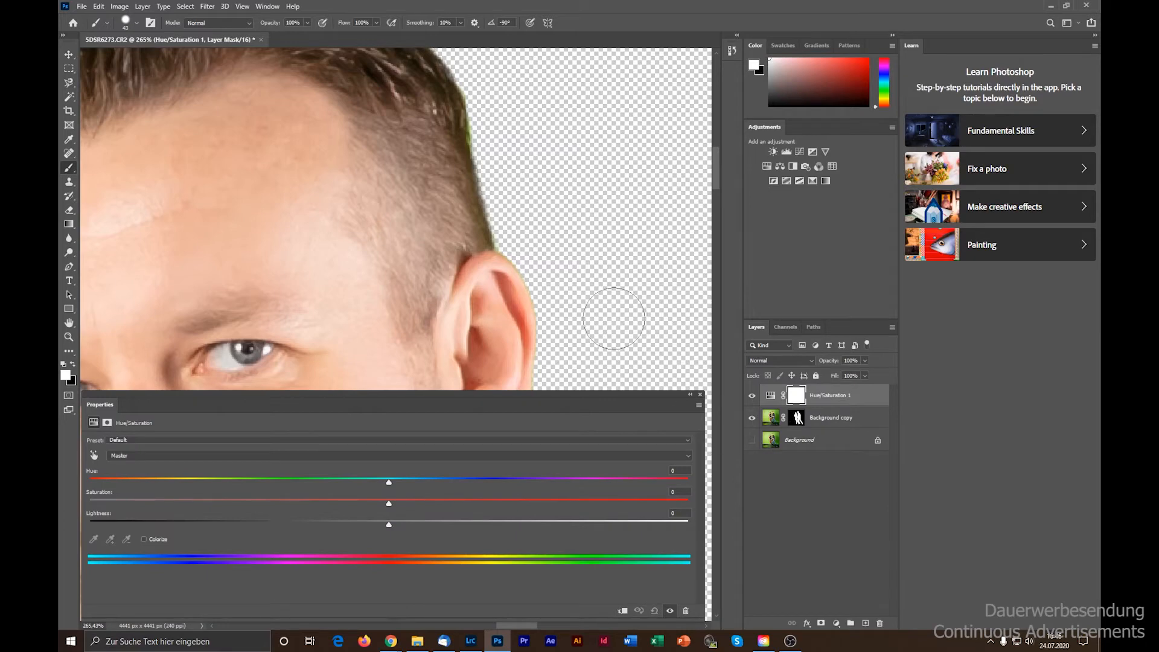
click(94, 456)
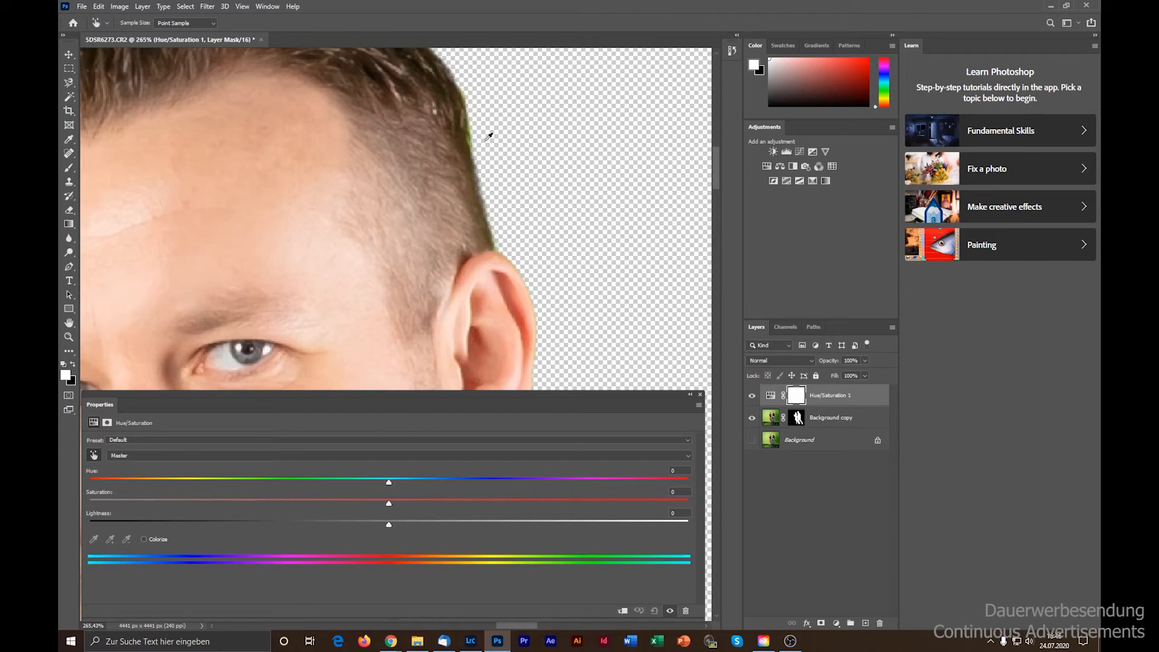
scroll(473, 116, up, 8)
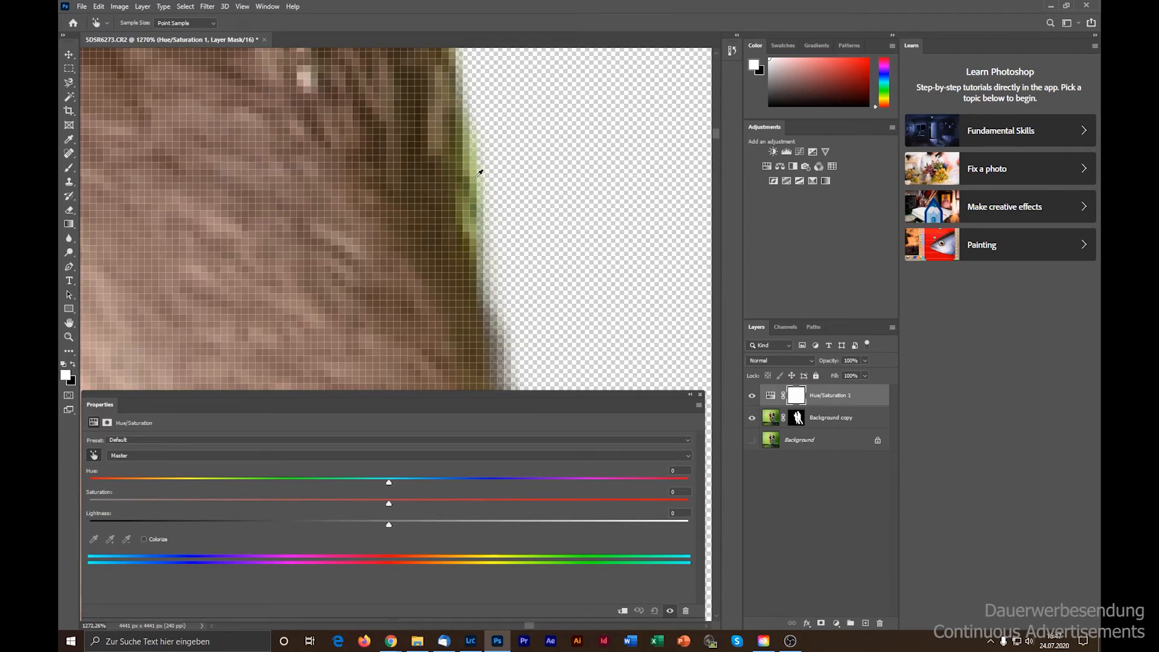
click(472, 162)
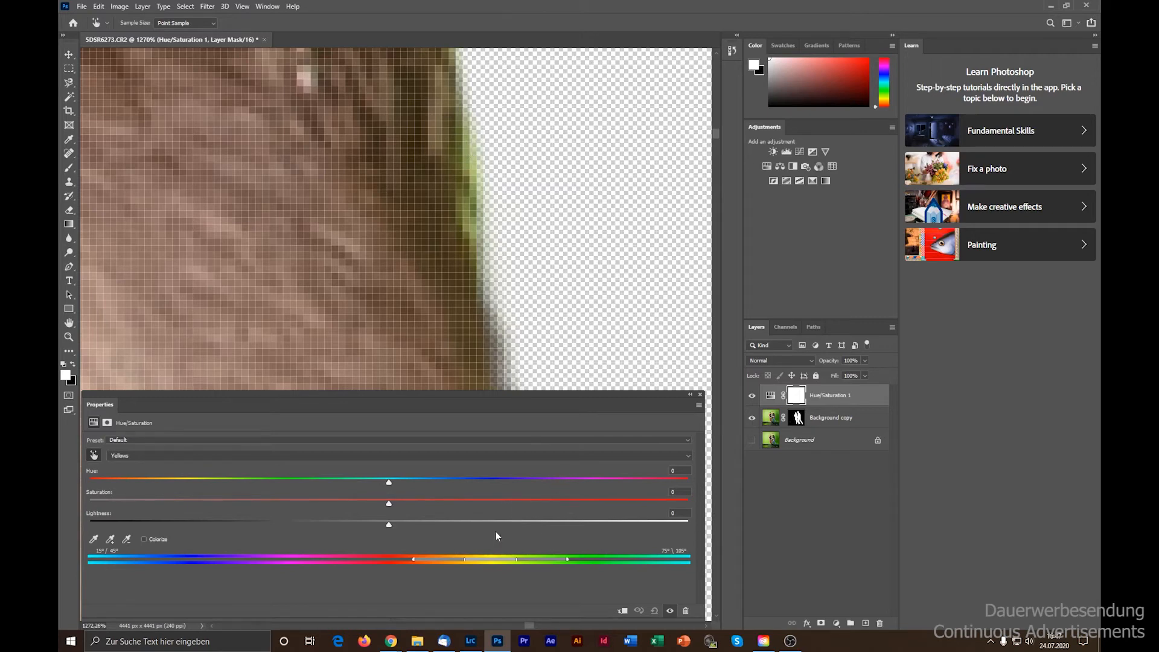
Step: Set the Hue to +180 and the Saturation to +100 for the Yellows range to expose the affected colours
drag(389, 481, 700, 479)
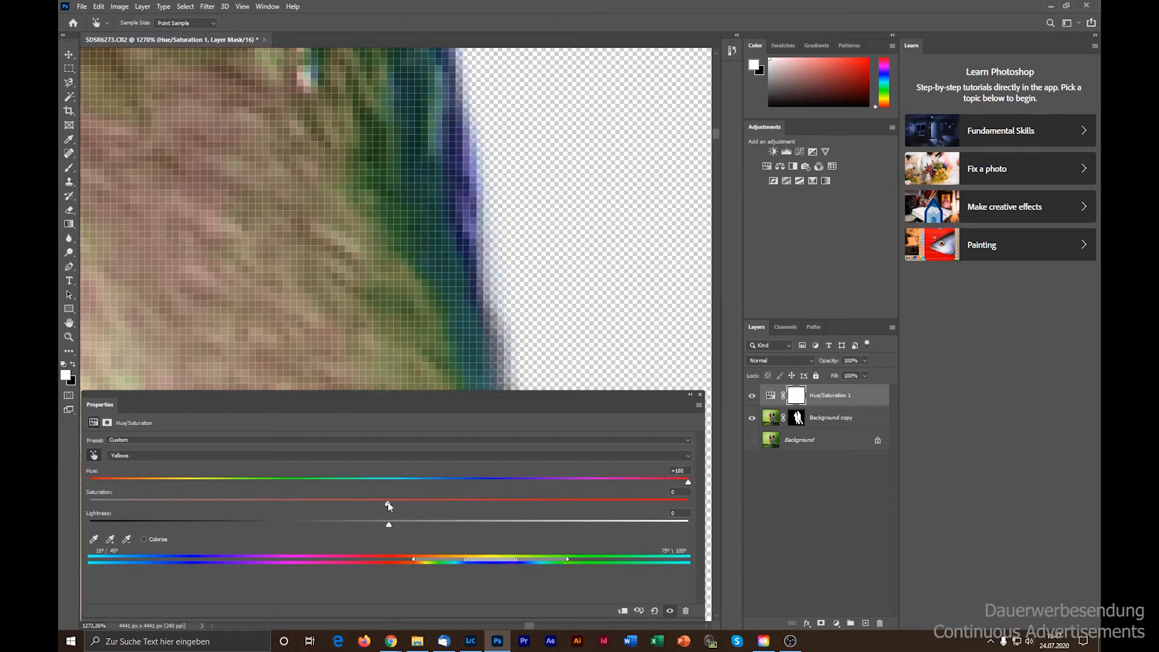
drag(426, 506, 715, 511)
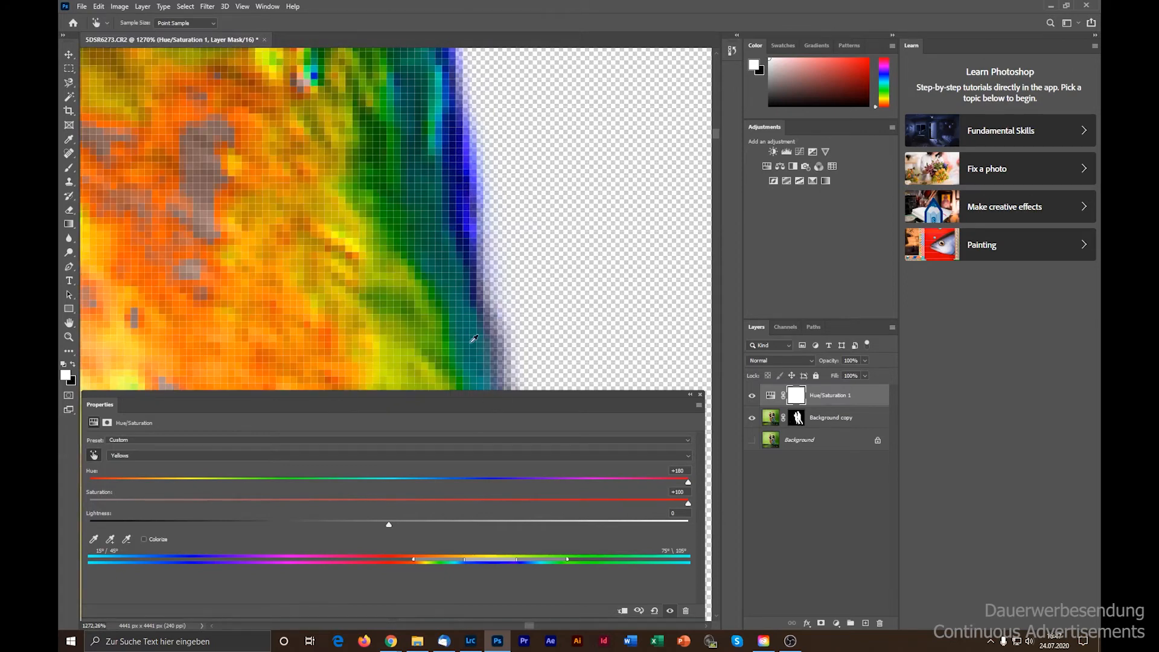
Step: Shift the affected colour range from the yellows to the greens, away from the man's skin and hair tones
scroll(472, 305, down, 10)
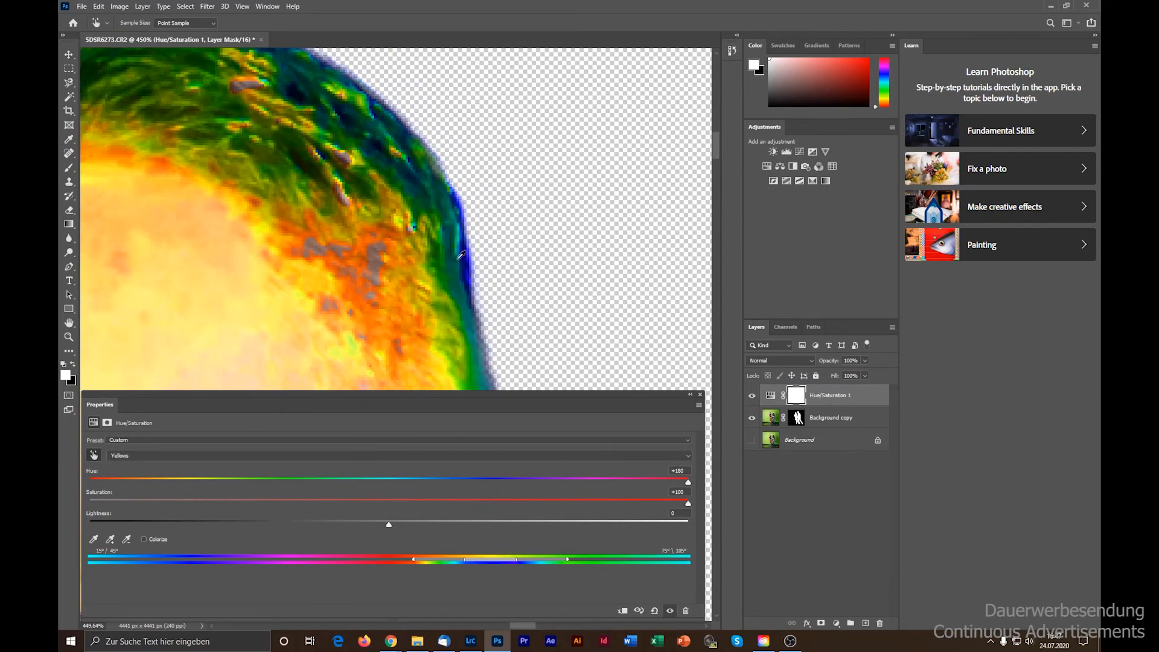
scroll(382, 192, down, 1)
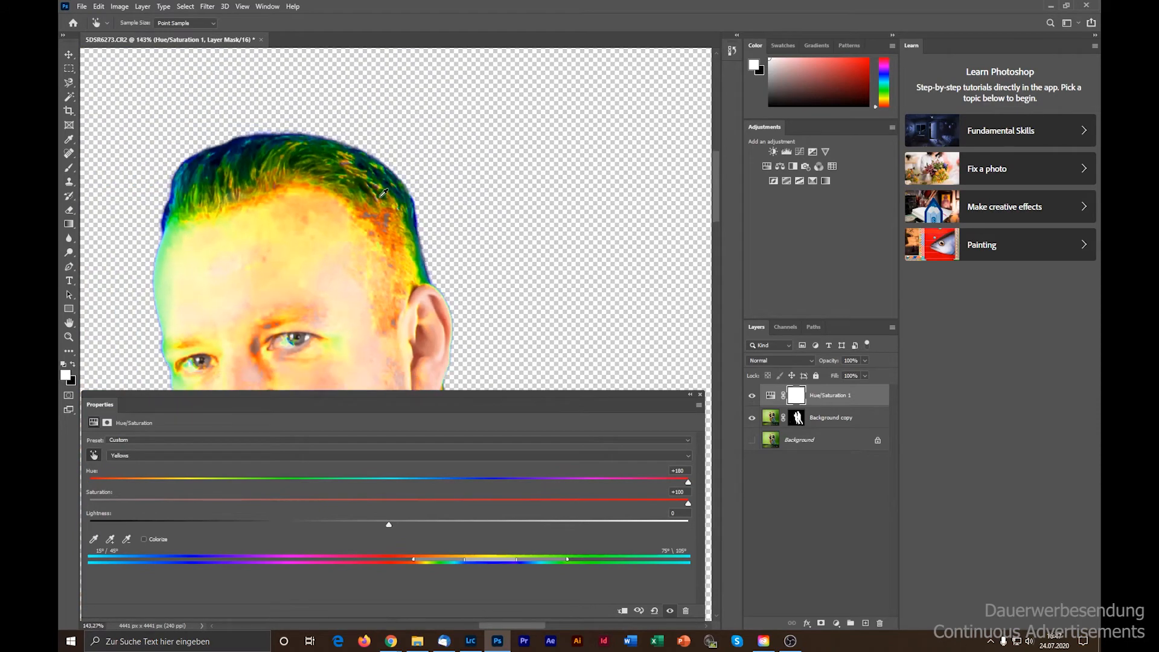
scroll(412, 248, up, 2)
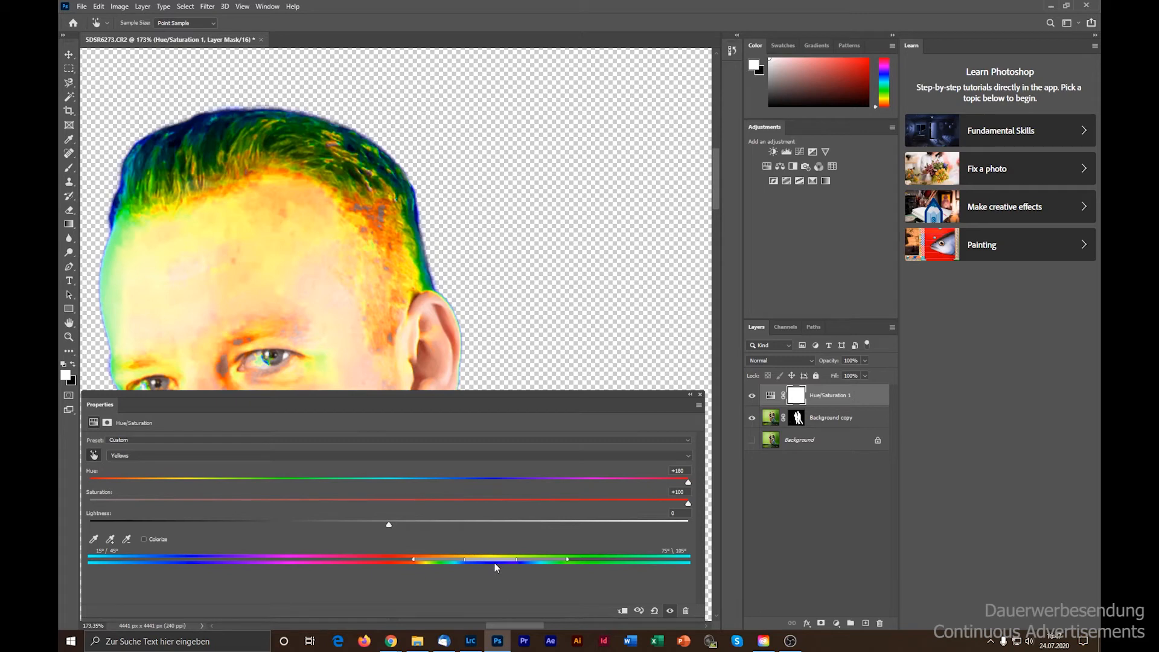
drag(494, 562, 638, 545)
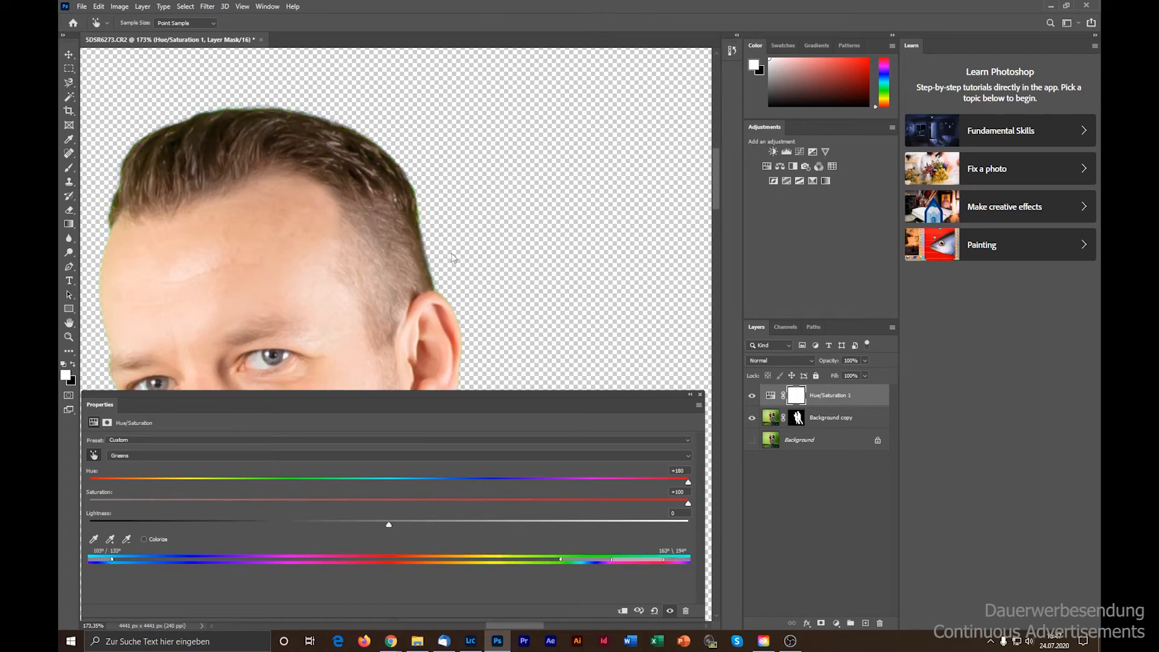
Step: Shift the affected colour range back to the yellow-greens of the hair fringe and narrow its falloff to 50°/78° and 94°\107°
scroll(125, 162, up, 5)
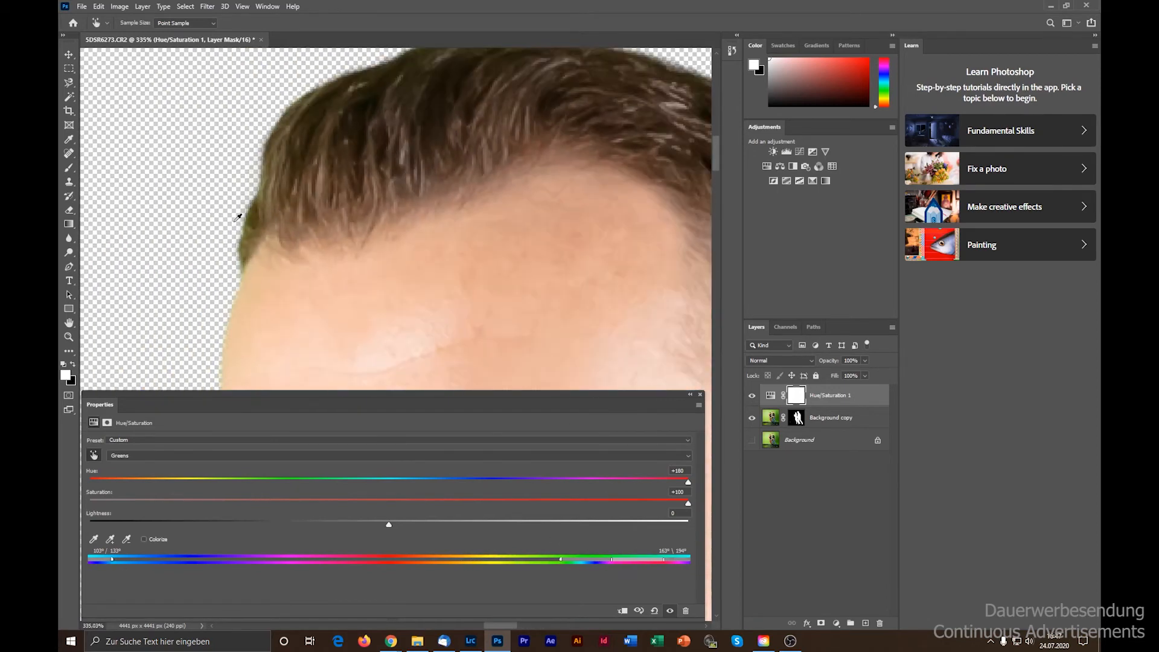
scroll(238, 218, up, 4)
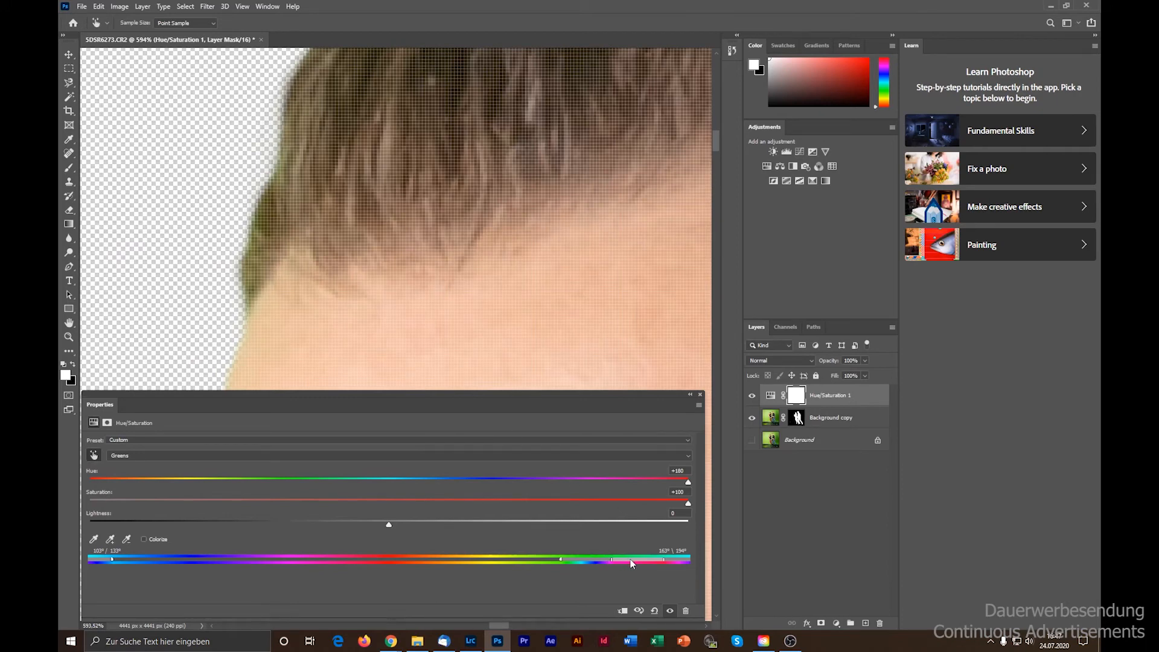
mouse_move(630, 559)
mouse_down()
mouse_move(510, 567)
mouse_move(610, 565)
mouse_move(564, 574)
mouse_move(545, 563)
mouse_up()
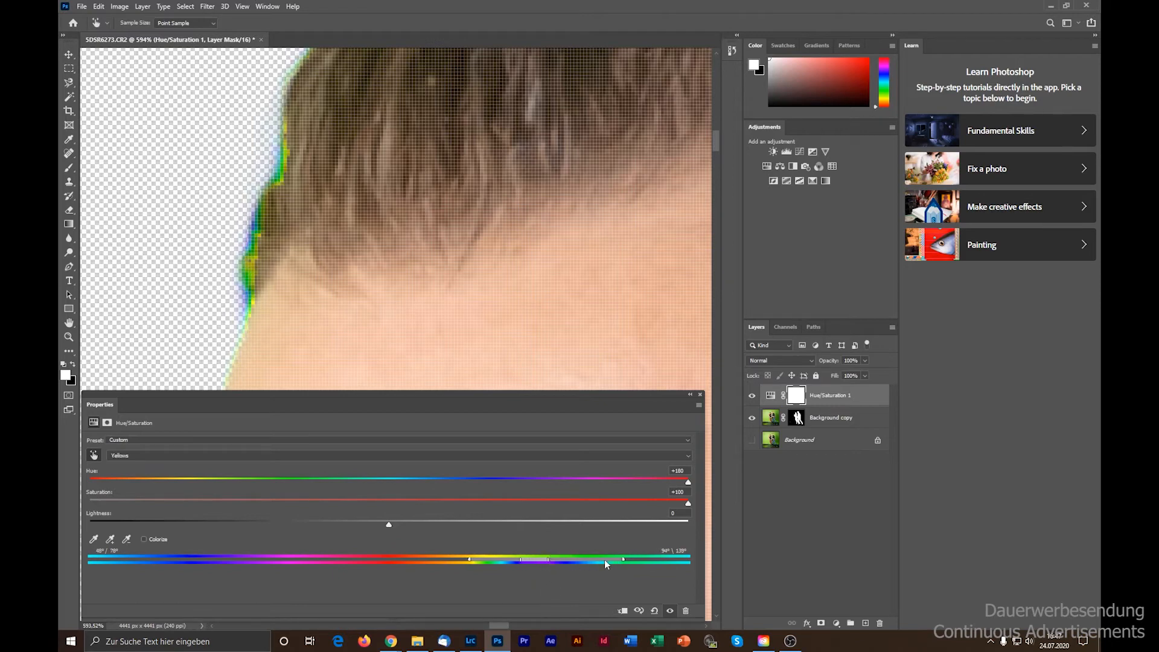
drag(624, 560, 569, 559)
mouse_move(470, 560)
mouse_down()
mouse_move(490, 564)
mouse_move(473, 570)
mouse_up()
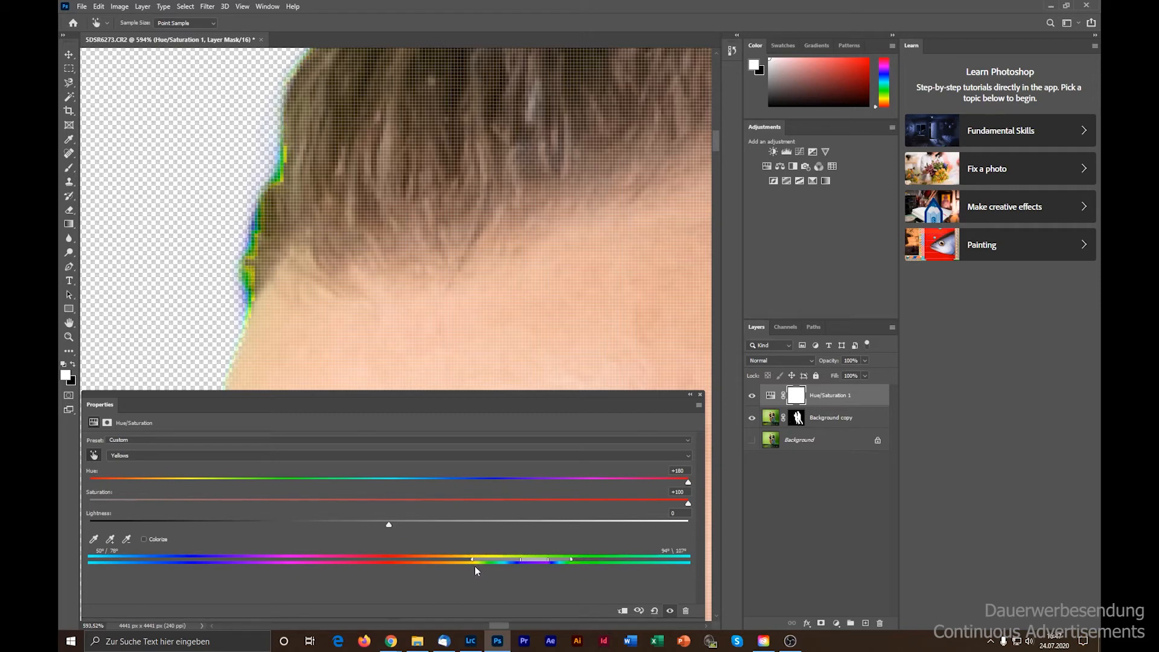
Step: Check the highlighted fringe around the man's hair and reset the Yellows range to Hue 0 and Saturation 0
scroll(292, 281, down, 10)
scroll(281, 289, up, 10)
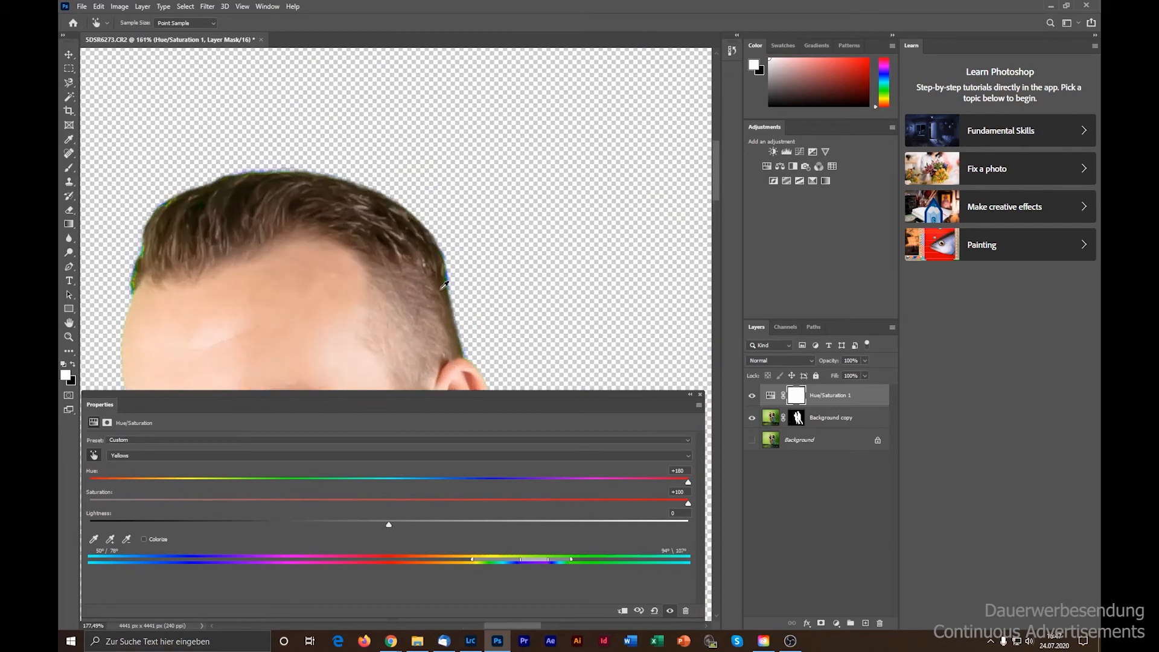
scroll(455, 202, down, 4)
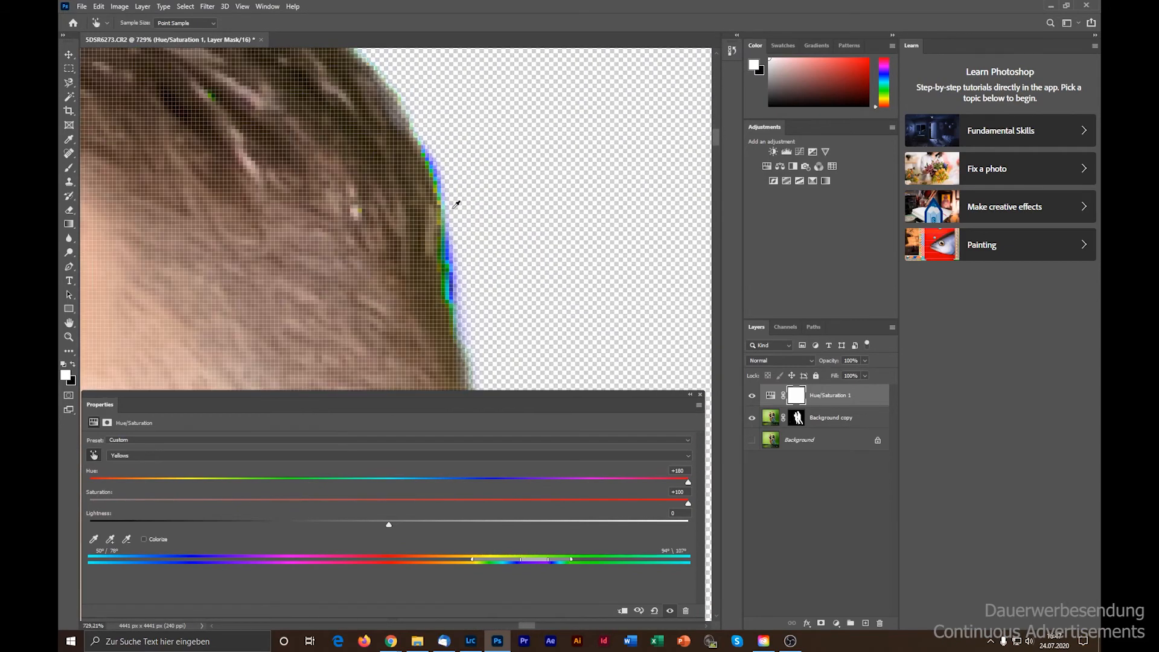
scroll(455, 204, up, 3)
scroll(456, 204, down, 5)
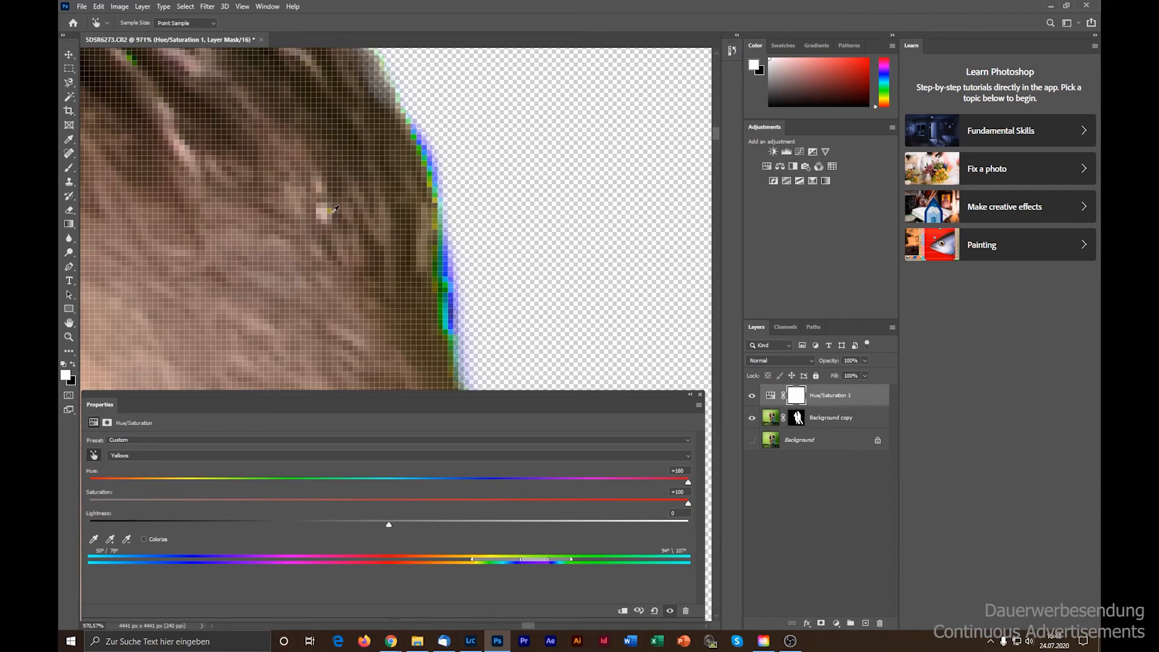
scroll(502, 194, down, 1)
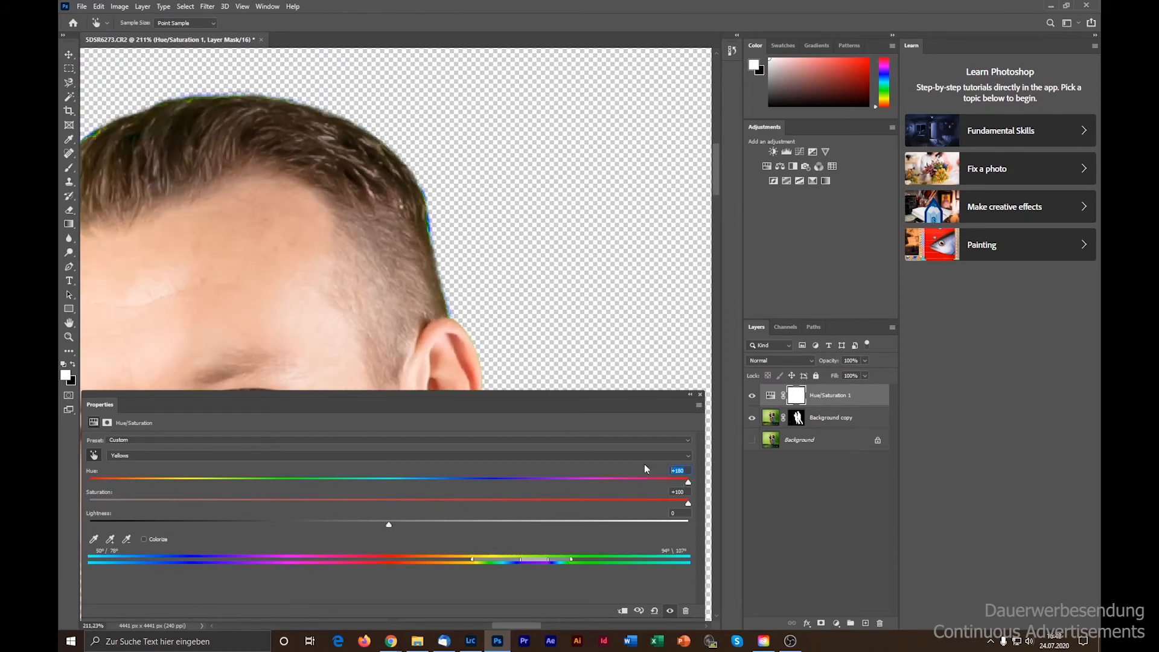
text(0)
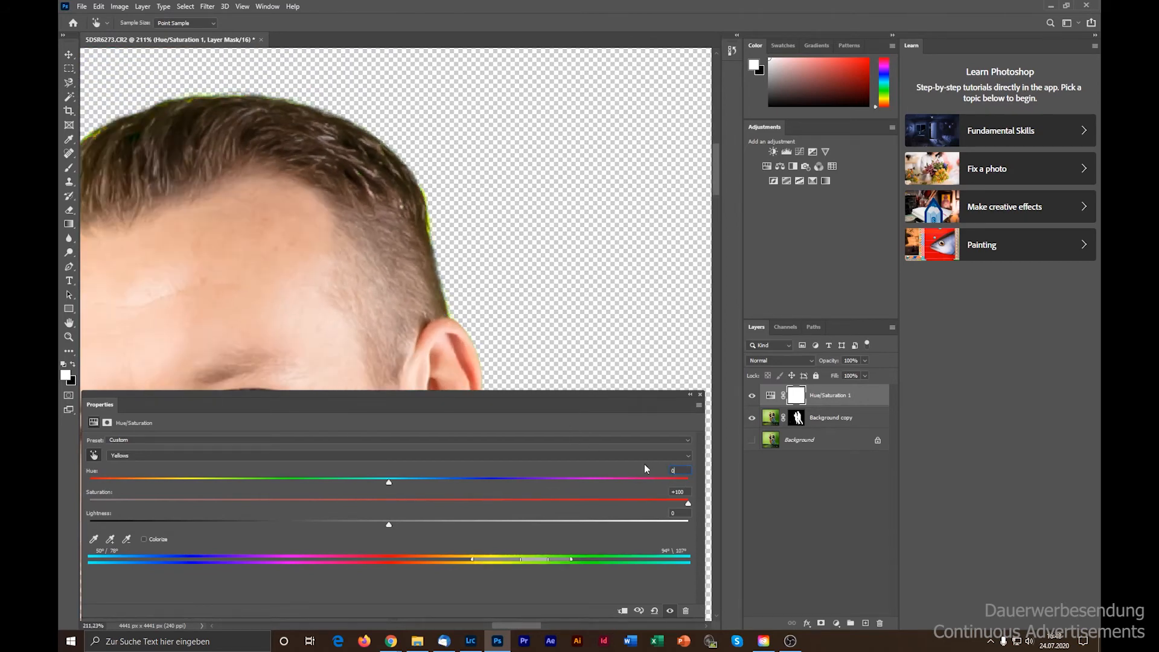
text(0)
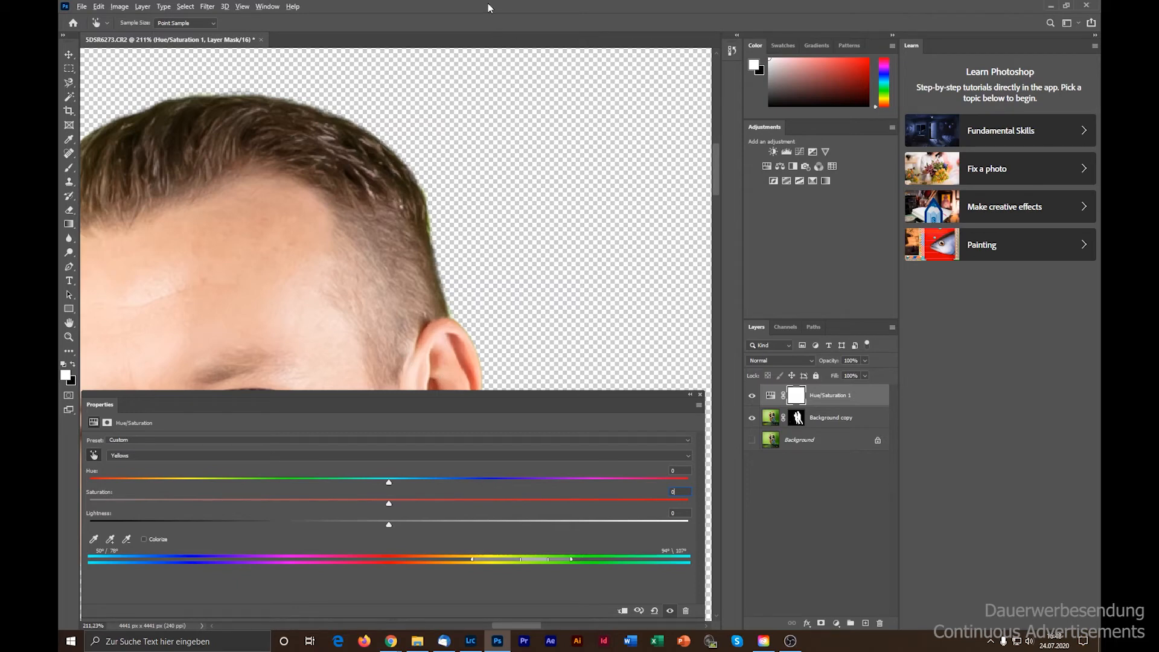
Step: Set the Yellows range to Hue -33 and Saturation -25, and adjust its colour range to 29°/57° and 81°\102°
scroll(616, 224, down, 3)
scroll(272, 190, up, 5)
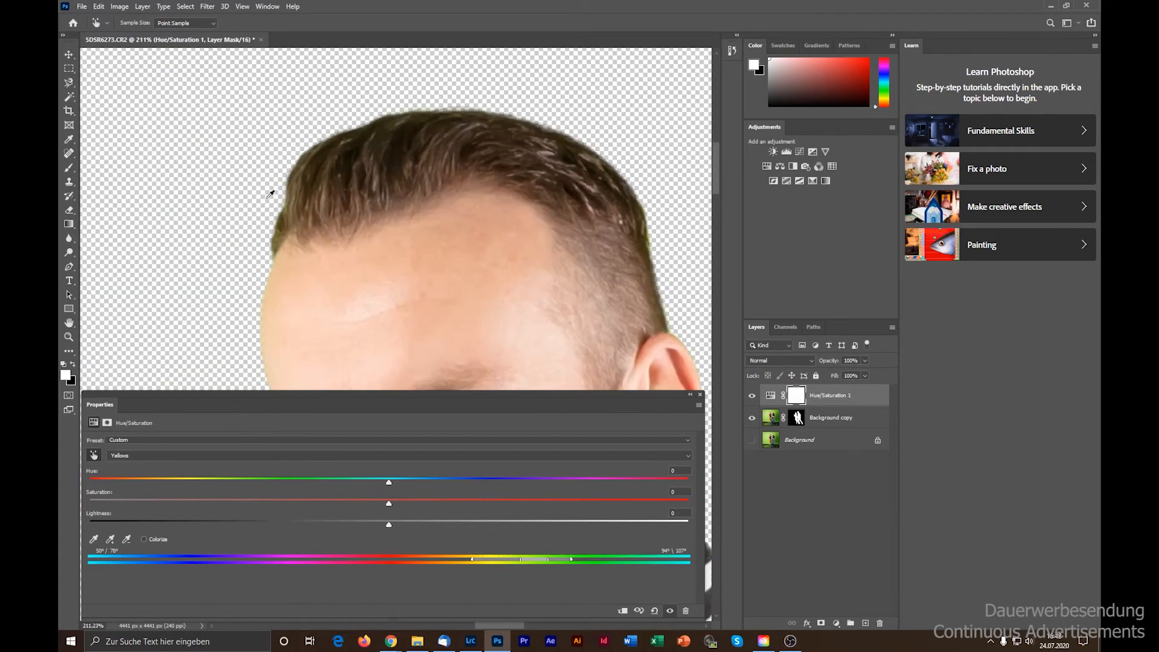
scroll(270, 193, up, 3)
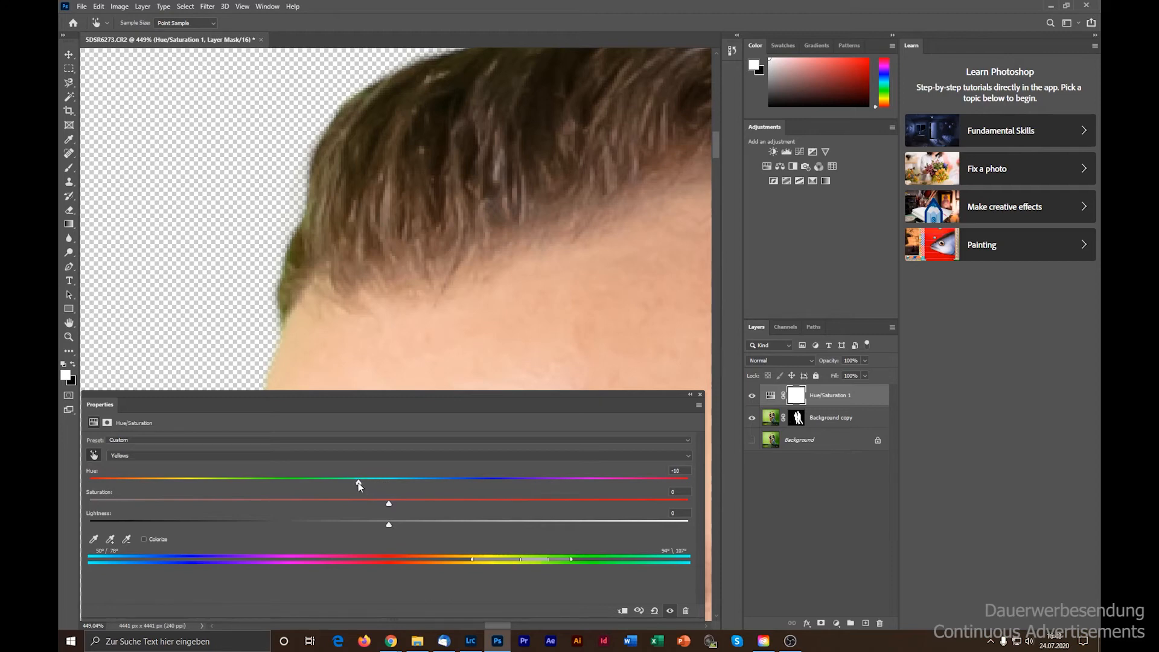
drag(308, 481, 280, 490)
drag(286, 511, 302, 504)
drag(548, 560, 561, 563)
drag(538, 559, 506, 571)
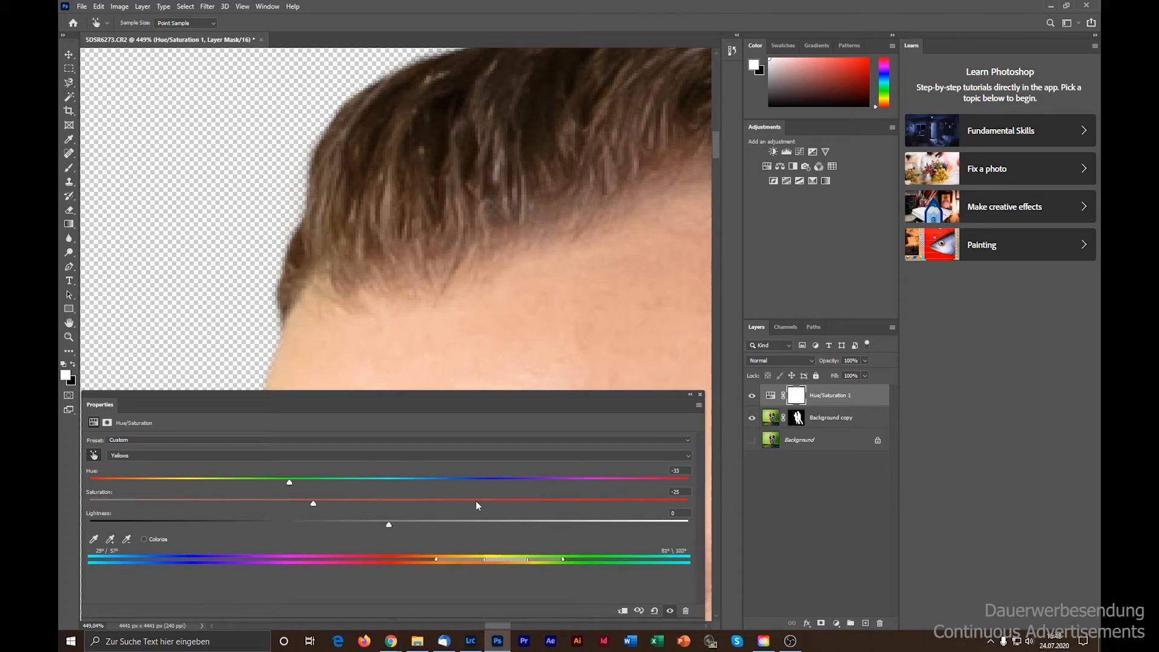
Step: Examine the edges of the man's hair, ear, neck, collar, cheek and beard for remaining green fringing
scroll(254, 212, down, 10)
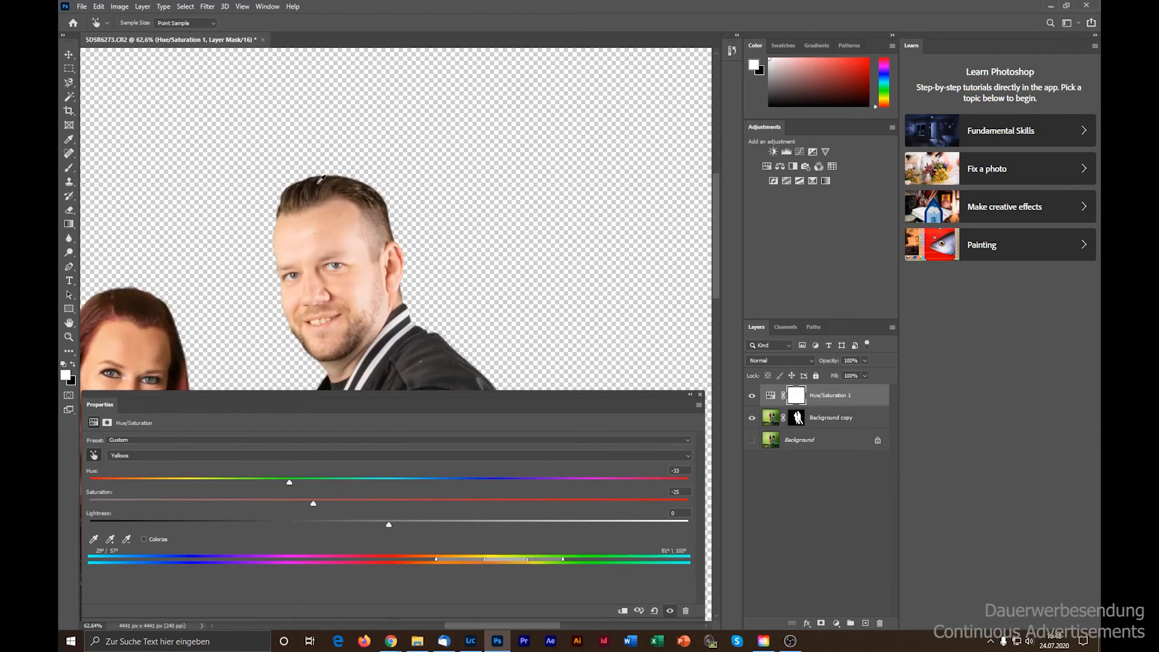
scroll(320, 179, down, 4)
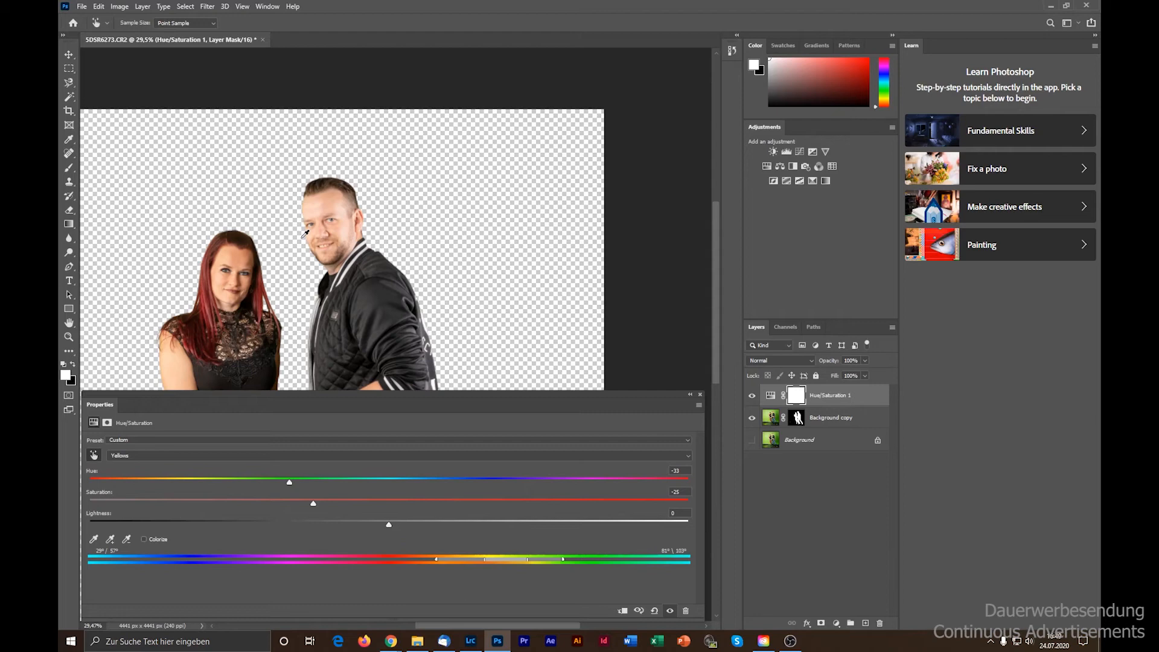
scroll(306, 181, up, 15)
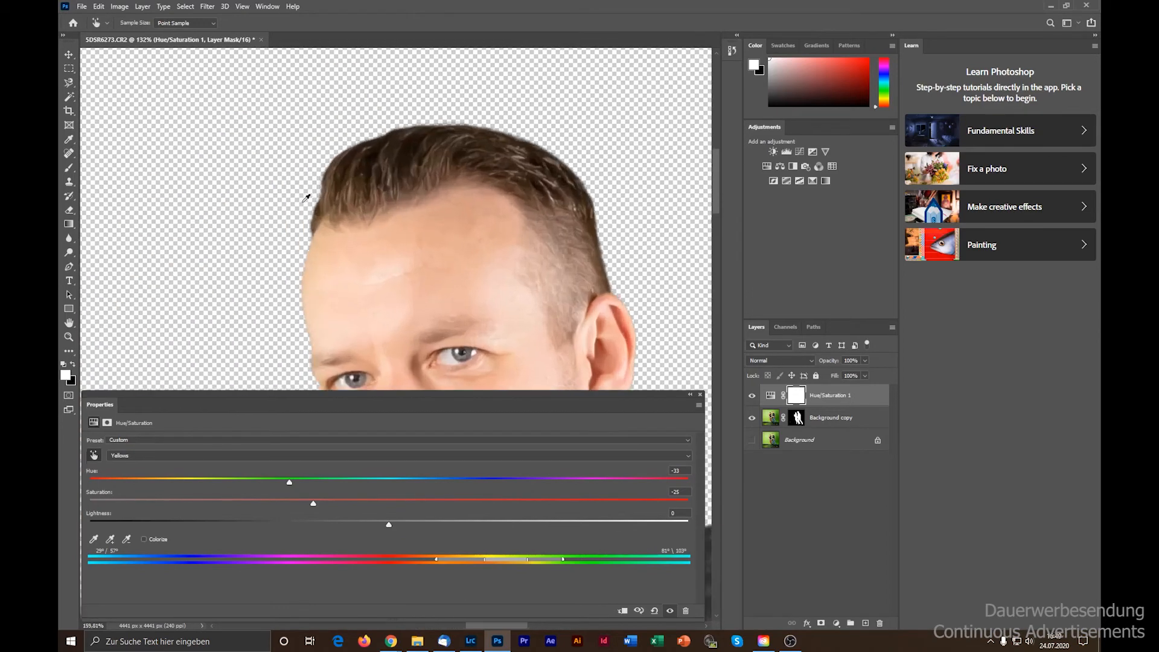
scroll(253, 234, down, 10)
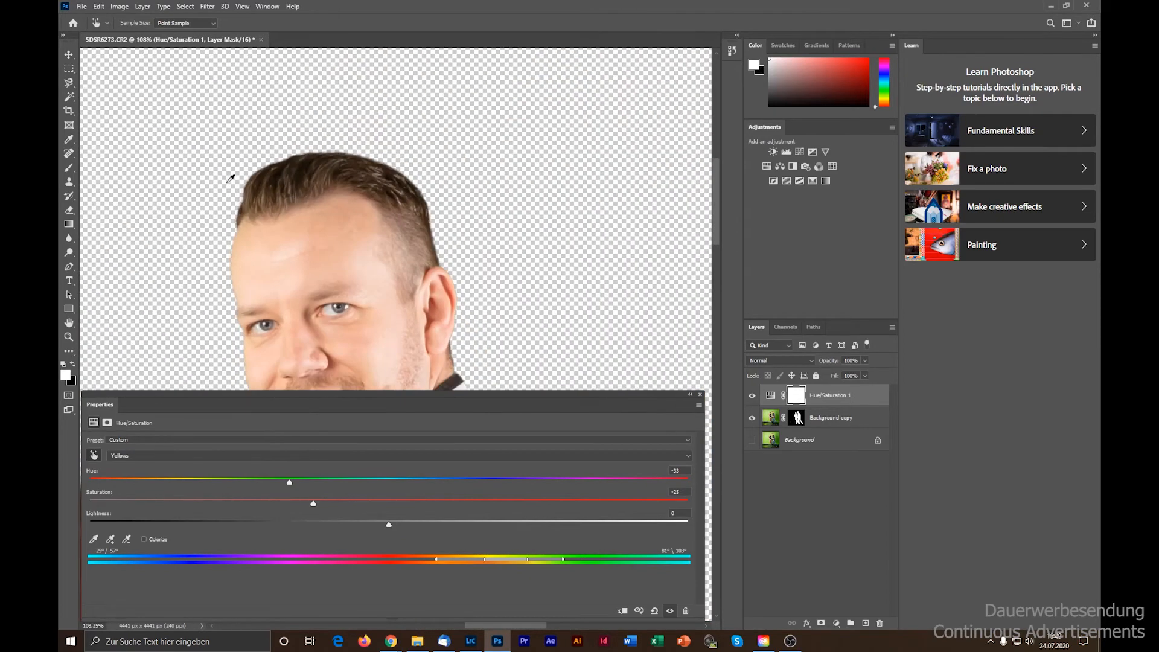
scroll(458, 235, up, 9)
scroll(394, 256, up, 5)
scroll(396, 208, down, 6)
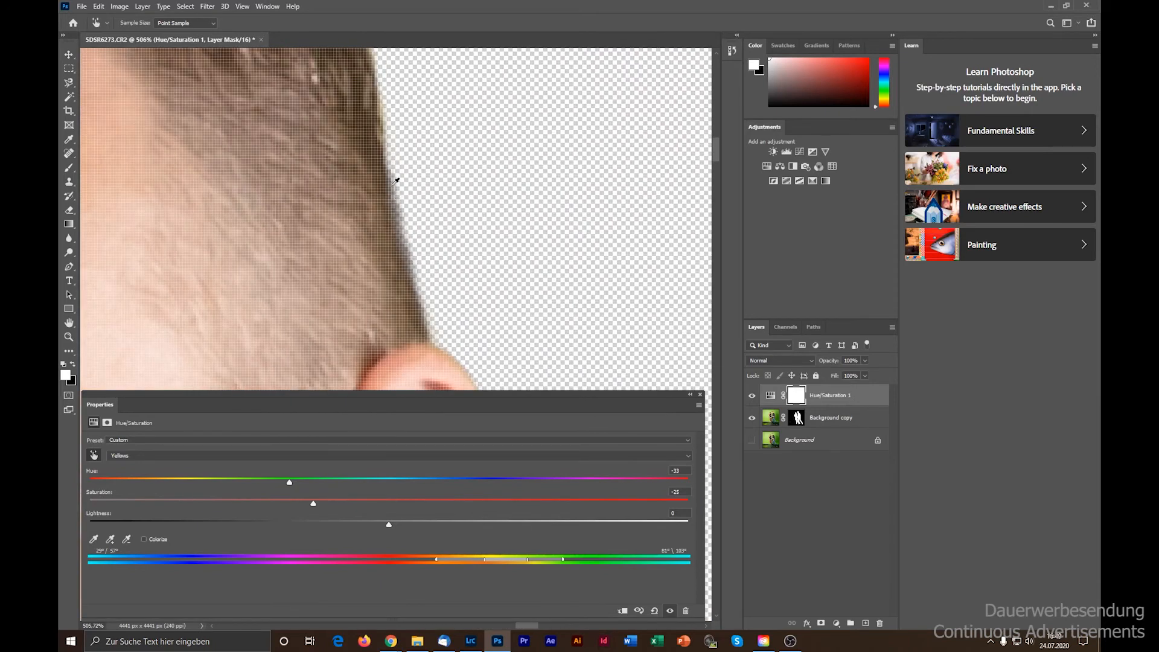
scroll(370, 123, down, 8)
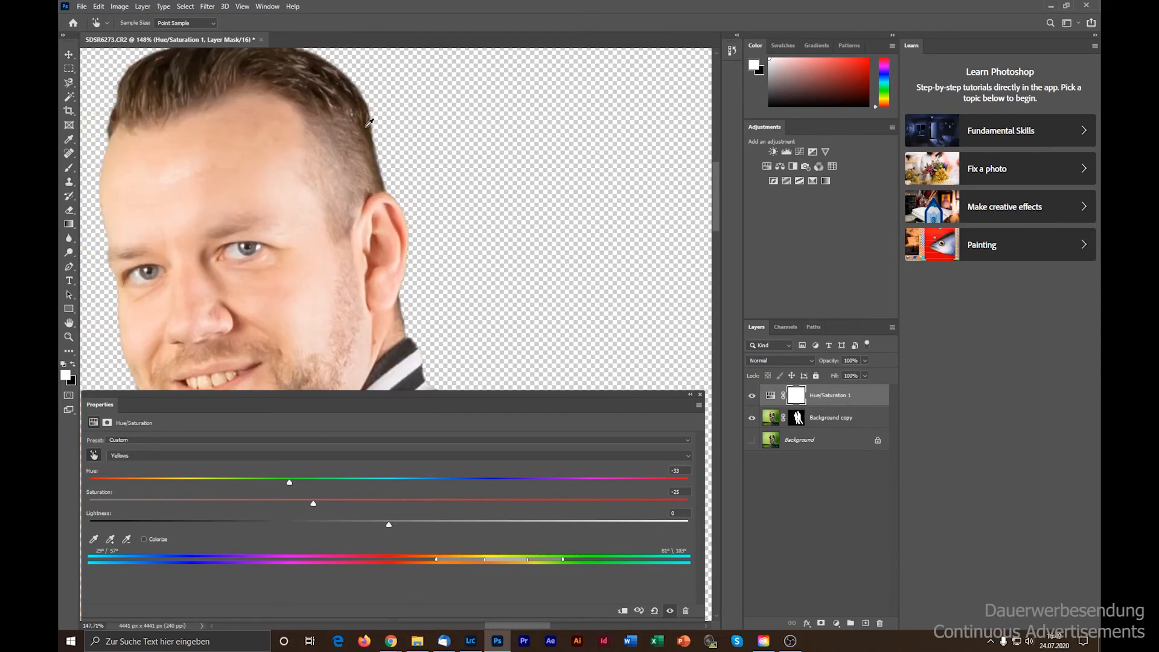
scroll(401, 281, up, 10)
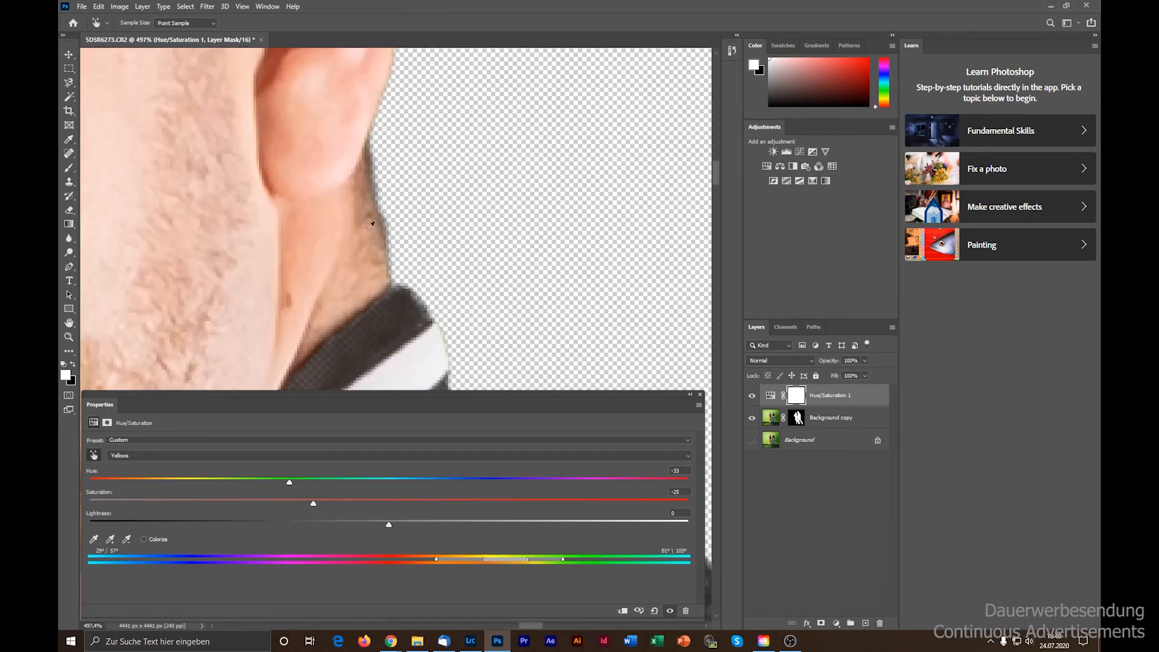
scroll(390, 271, down, 4)
scroll(381, 264, up, 4)
scroll(381, 264, down, 9)
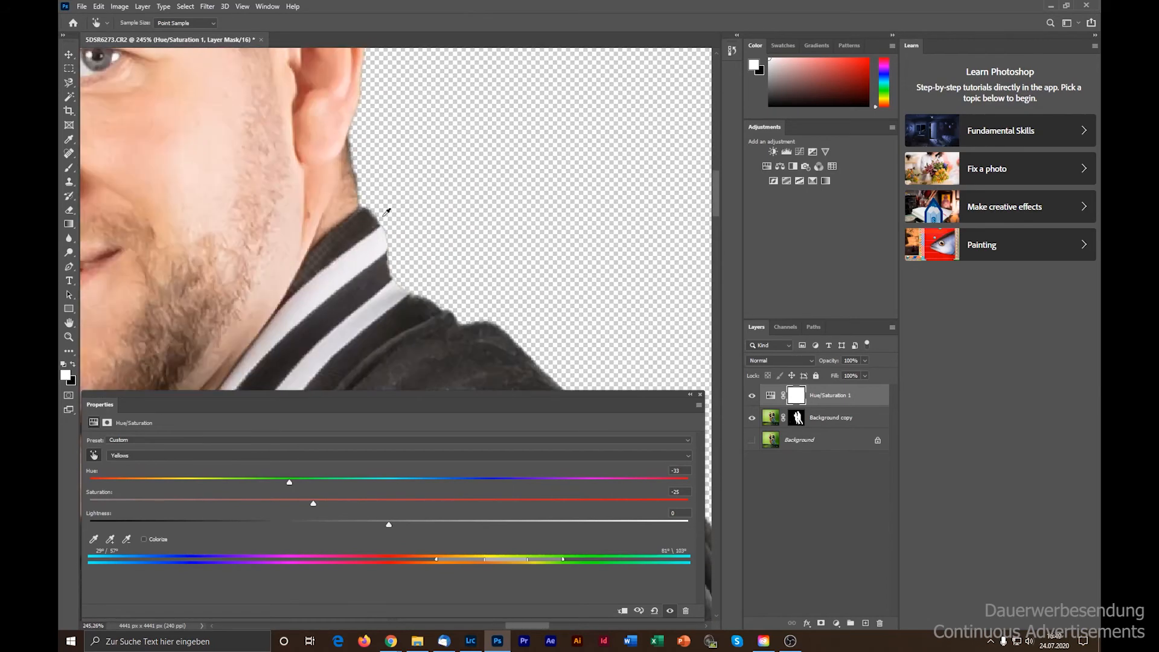
scroll(235, 276, up, 9)
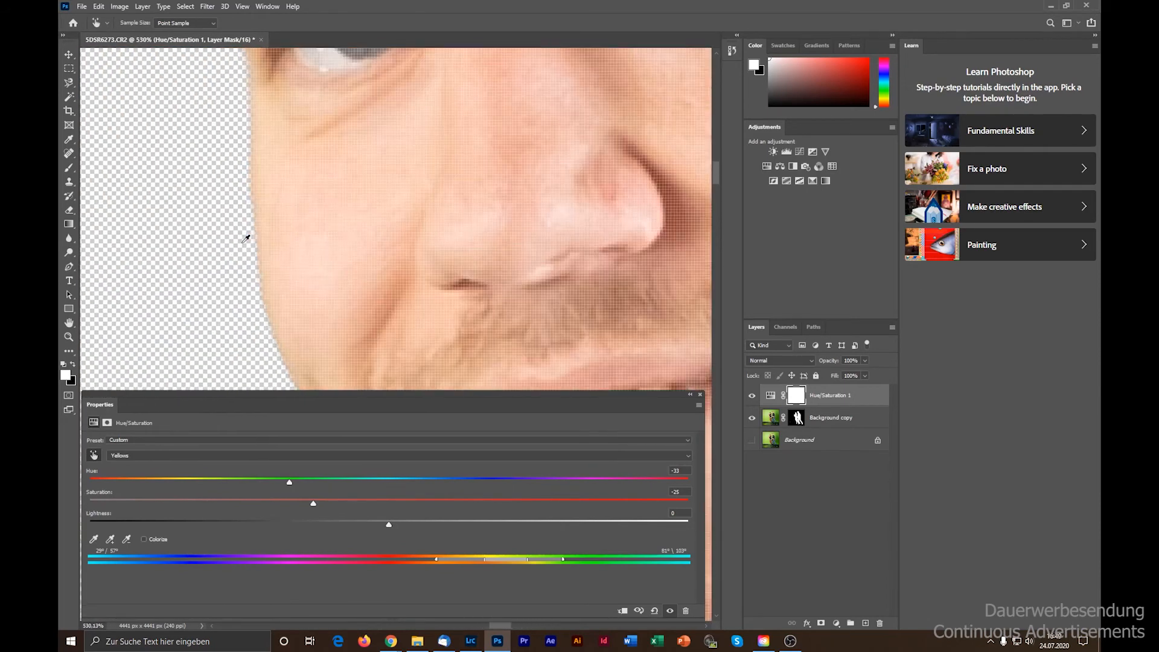
scroll(261, 249, down, 6)
scroll(274, 266, up, 3)
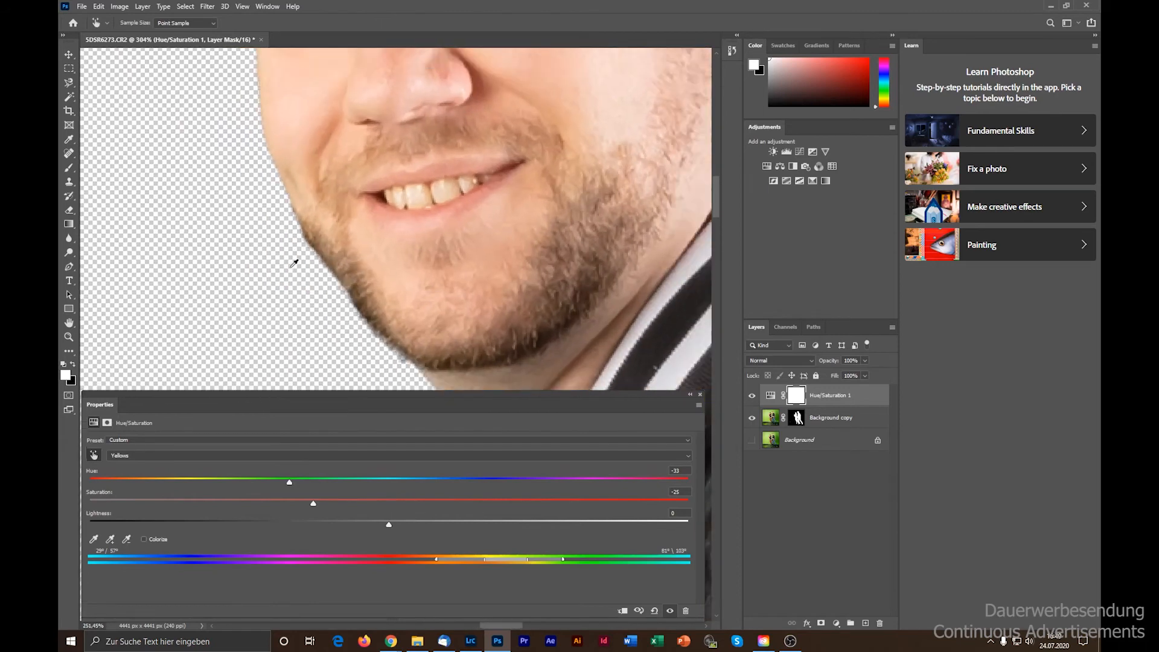
scroll(292, 259, down, 5)
Step: Review the whole cut-out couple from heads to shoes to judge the colour correction overall
scroll(320, 288, down, 6)
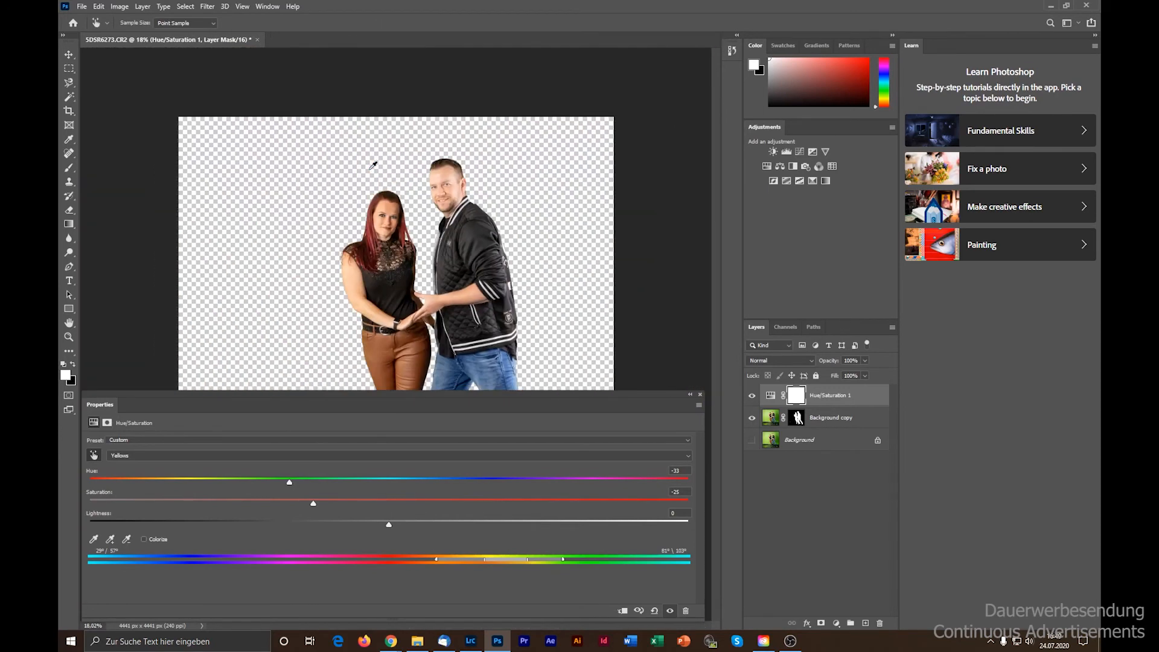
scroll(405, 289, up, 9)
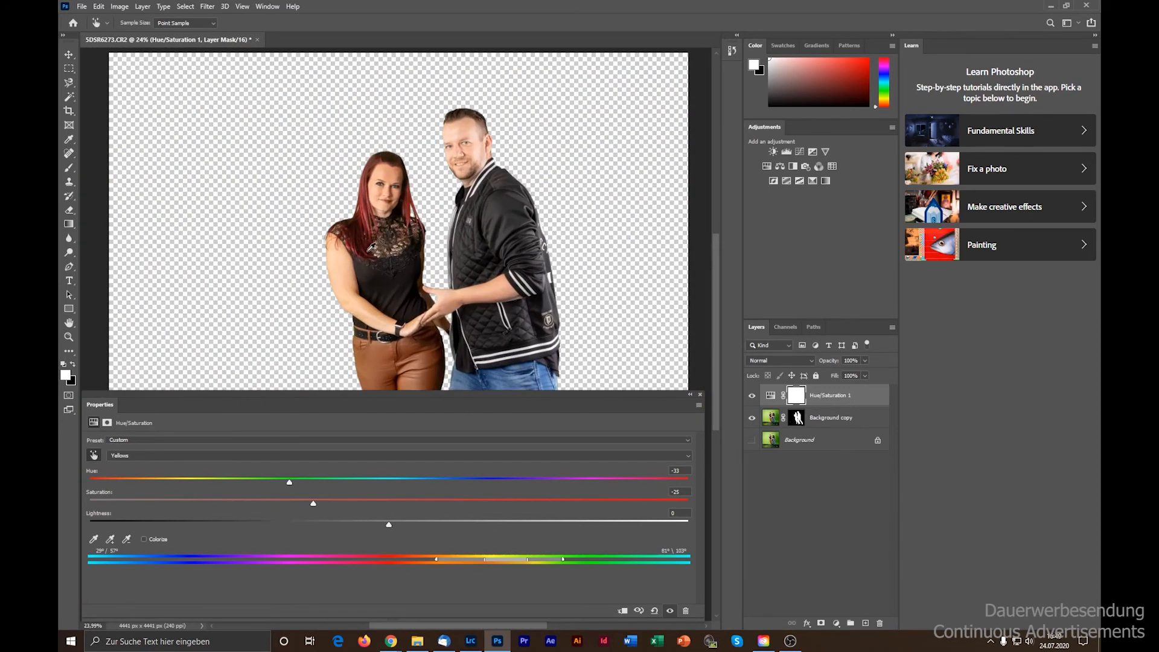
scroll(268, 301, down, 3)
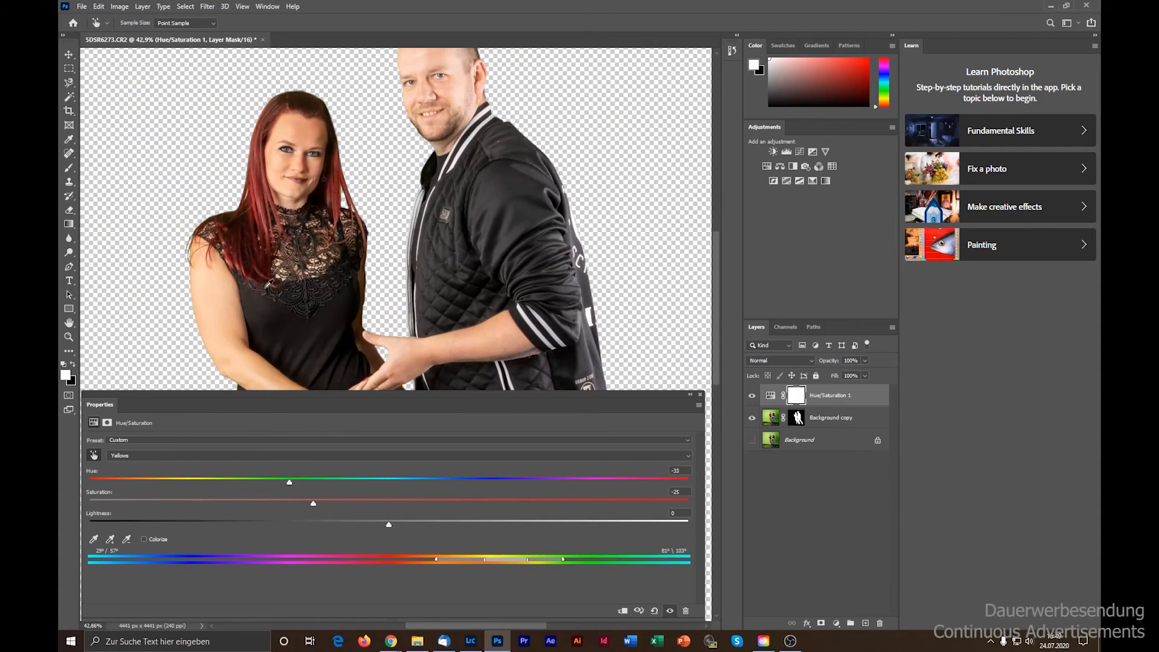
scroll(293, 121, up, 8)
scroll(295, 160, down, 6)
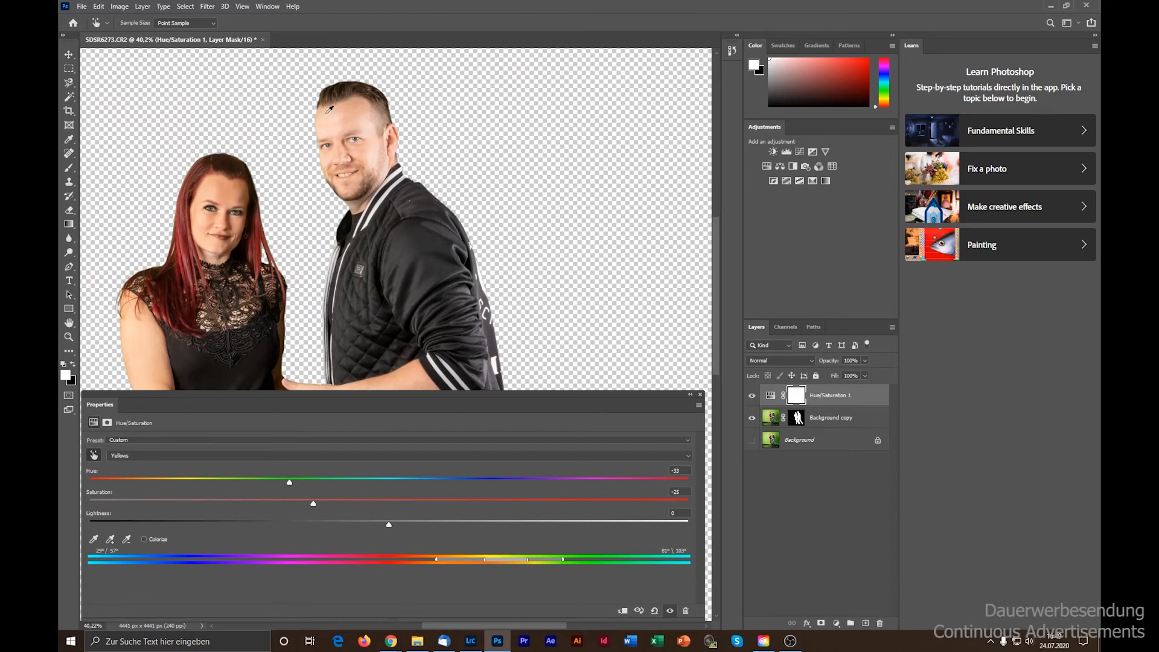
scroll(329, 109, down, 10)
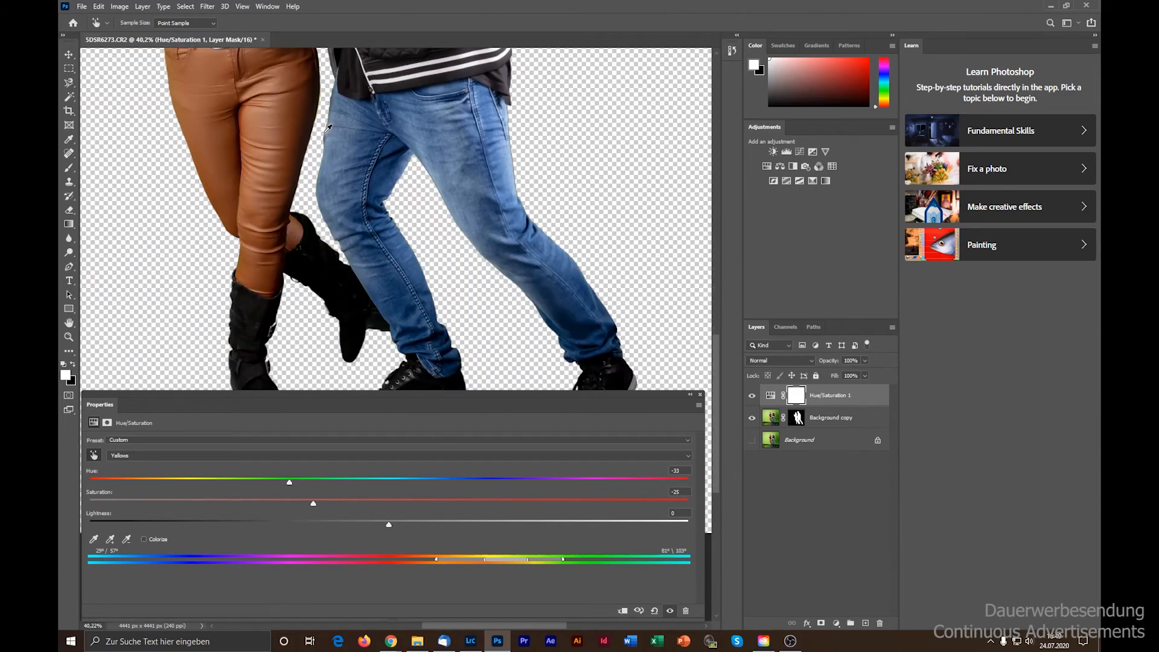
scroll(328, 128, down, 5)
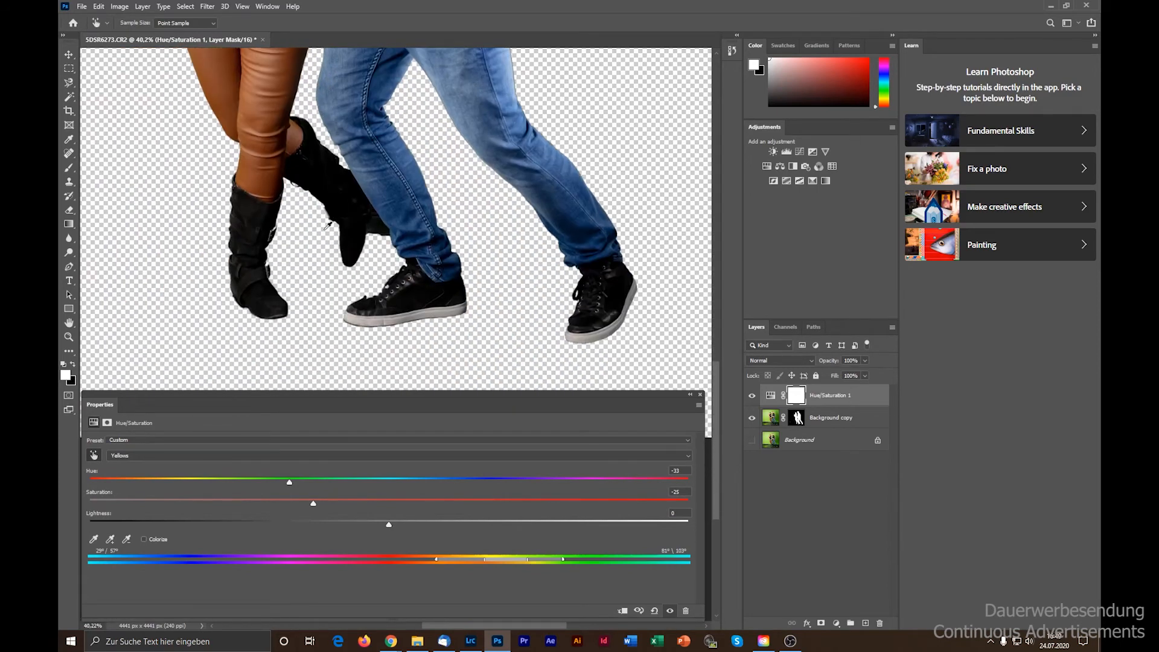
scroll(326, 272, down, 3)
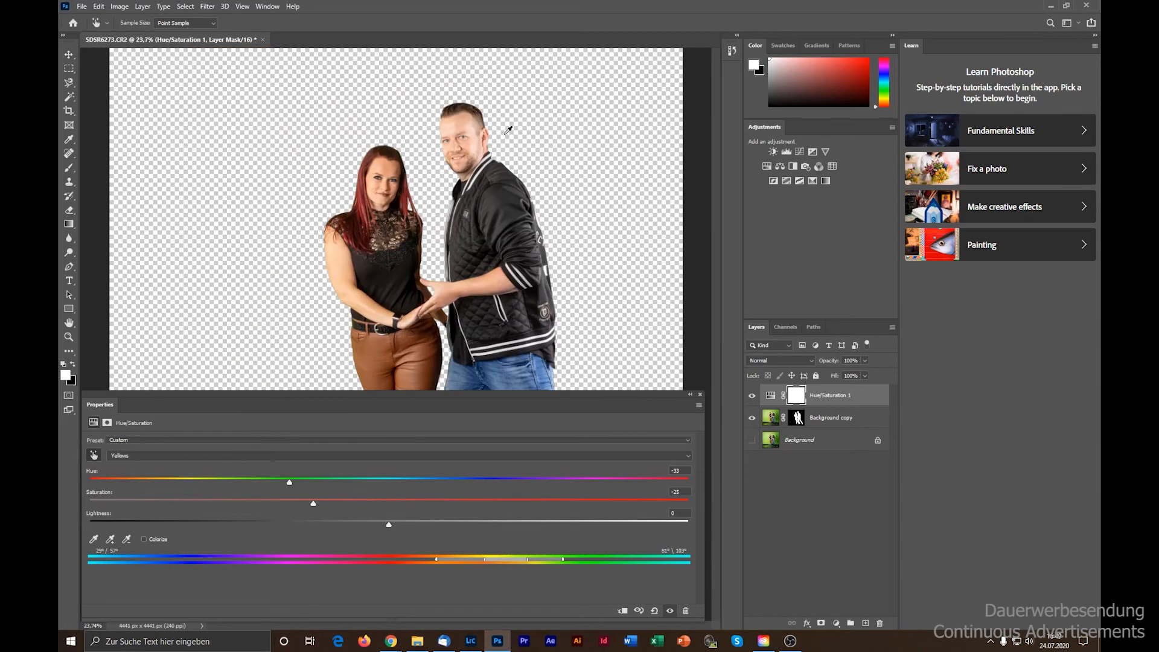
Step: Ready the Brush, invert the Hue/Saturation layer's mask to black, and move the Properties panel off the image
scroll(508, 130, up, 10)
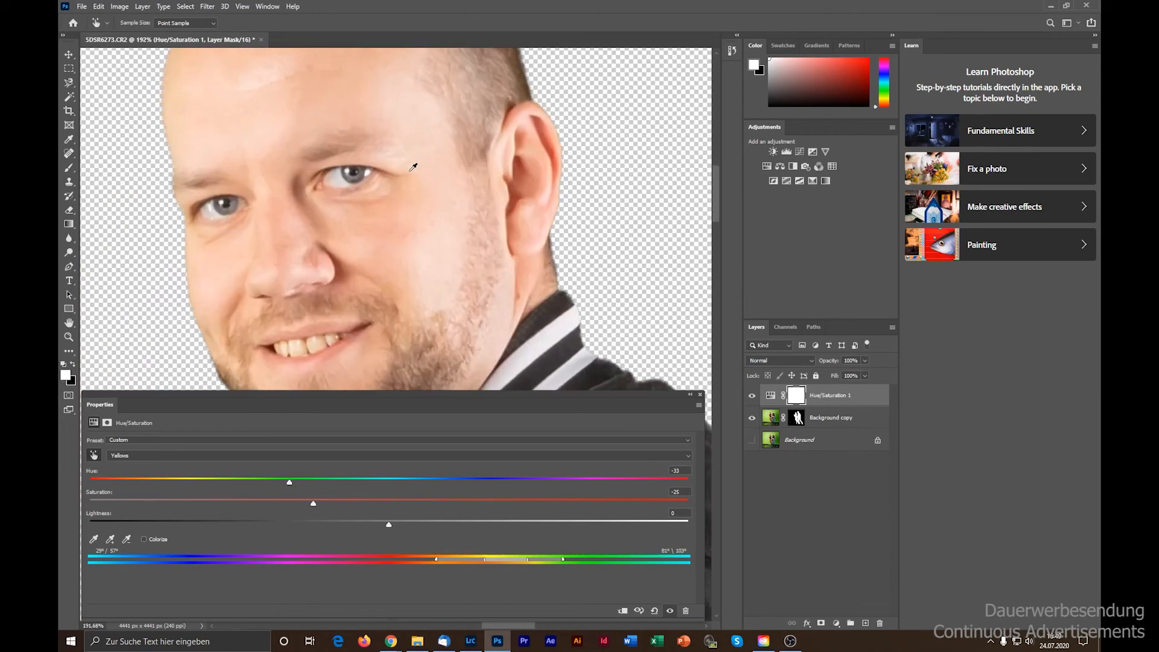
scroll(414, 167, up, 2)
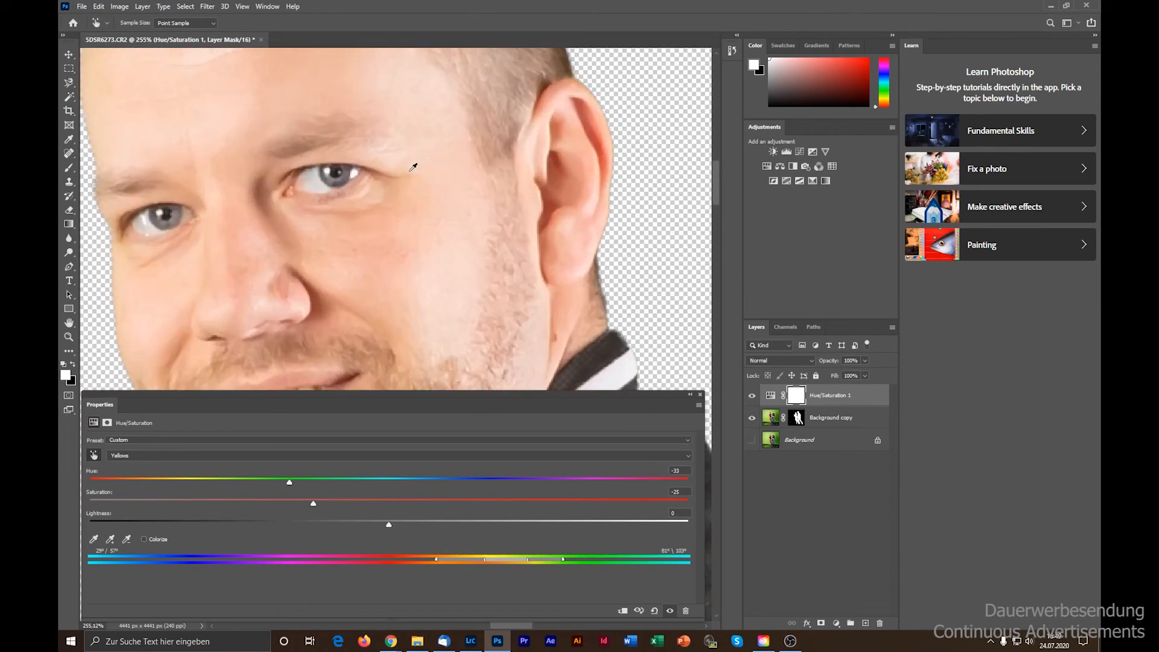
key(b)
click(797, 396)
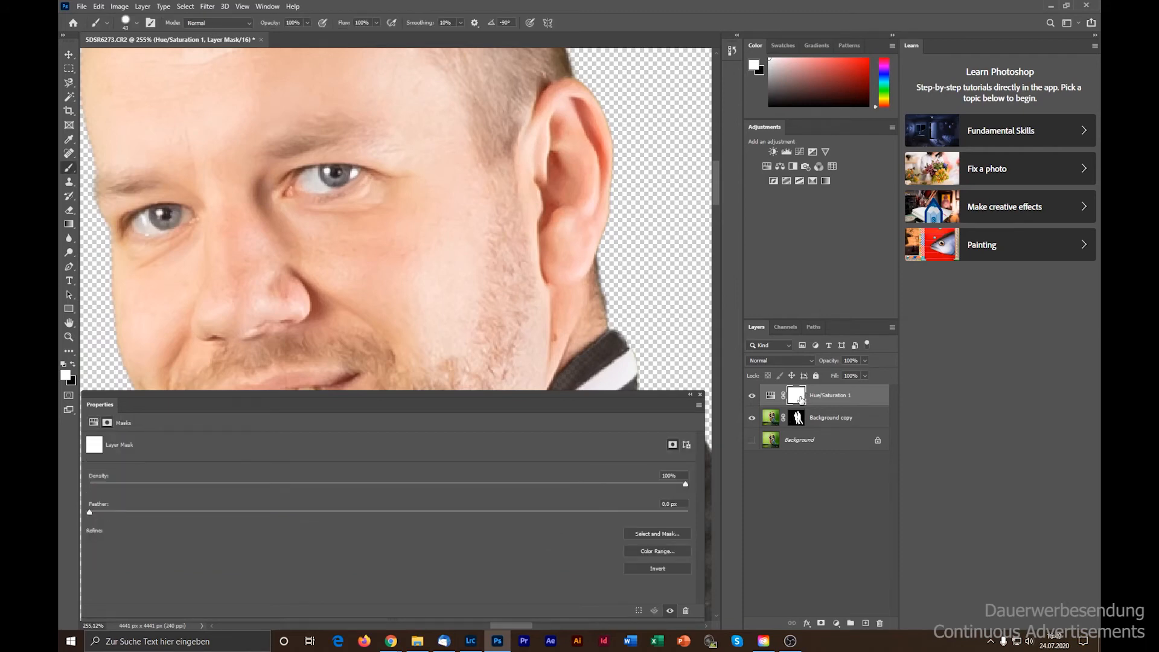
key(ctrl+i)
scroll(560, 145, down, 5)
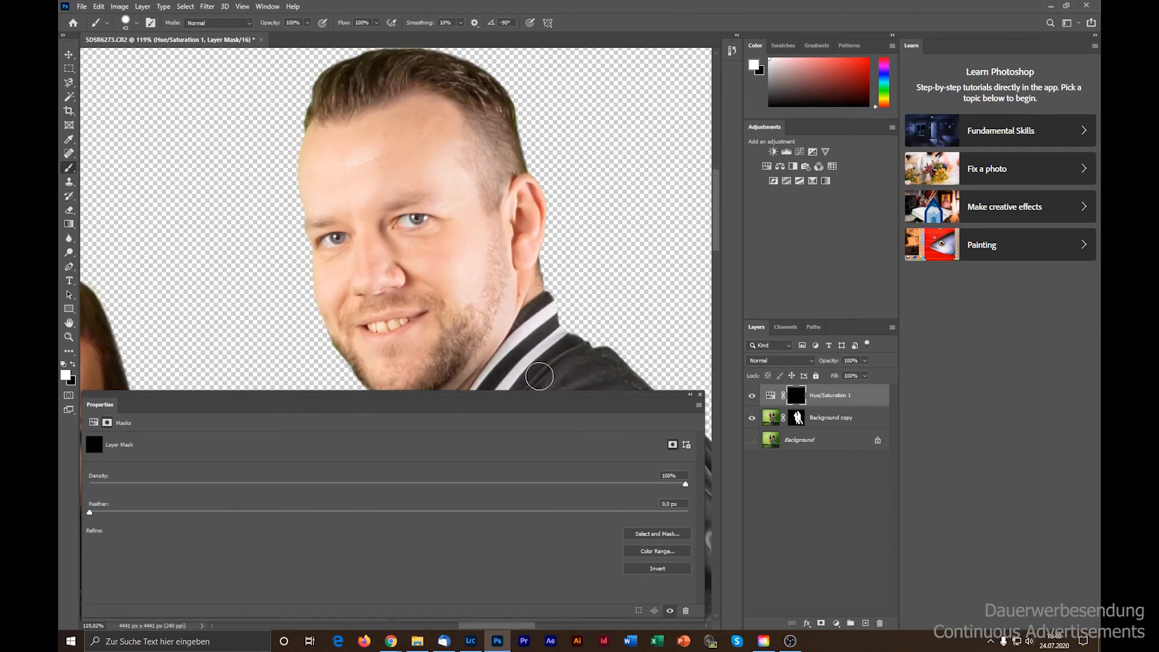
drag(611, 393, 944, 271)
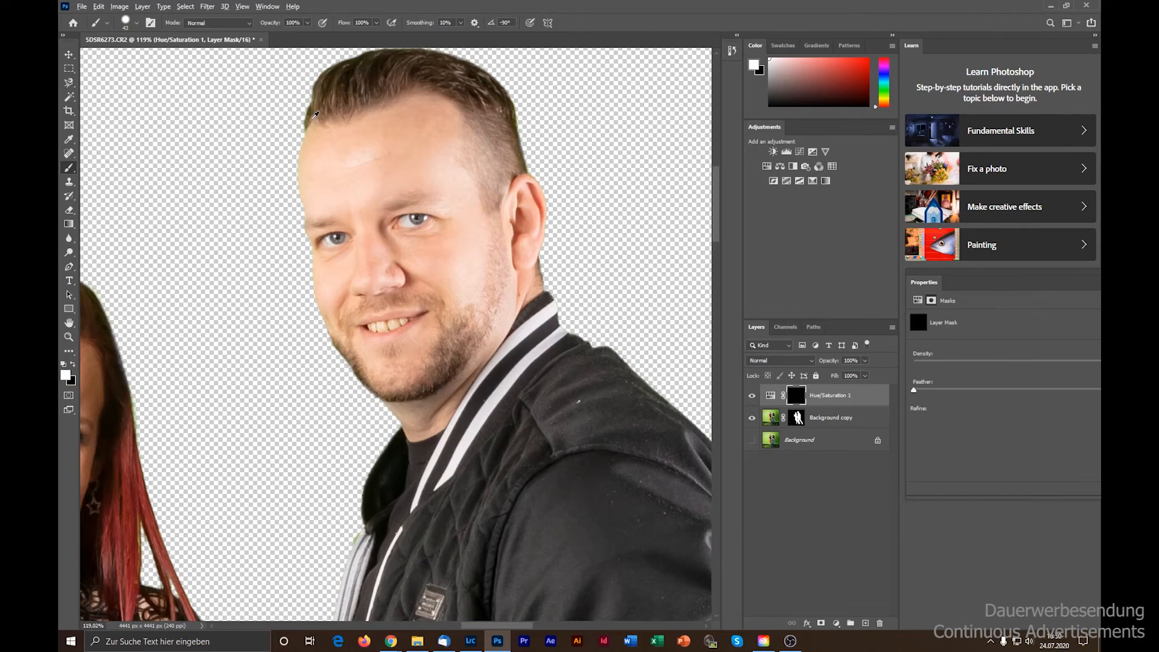
Step: Set the foreground colour to pure white, ffffff, for brushing the colour correction back into the adjustment mask
scroll(300, 108, up, 4)
right_click(305, 135)
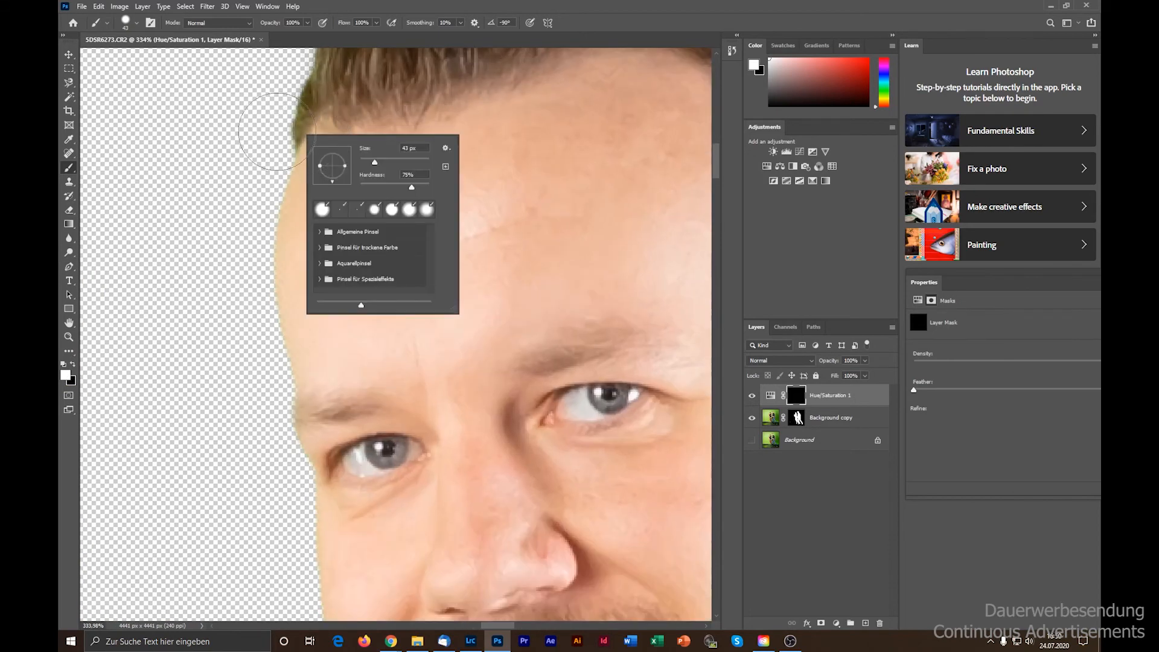
key(Escape)
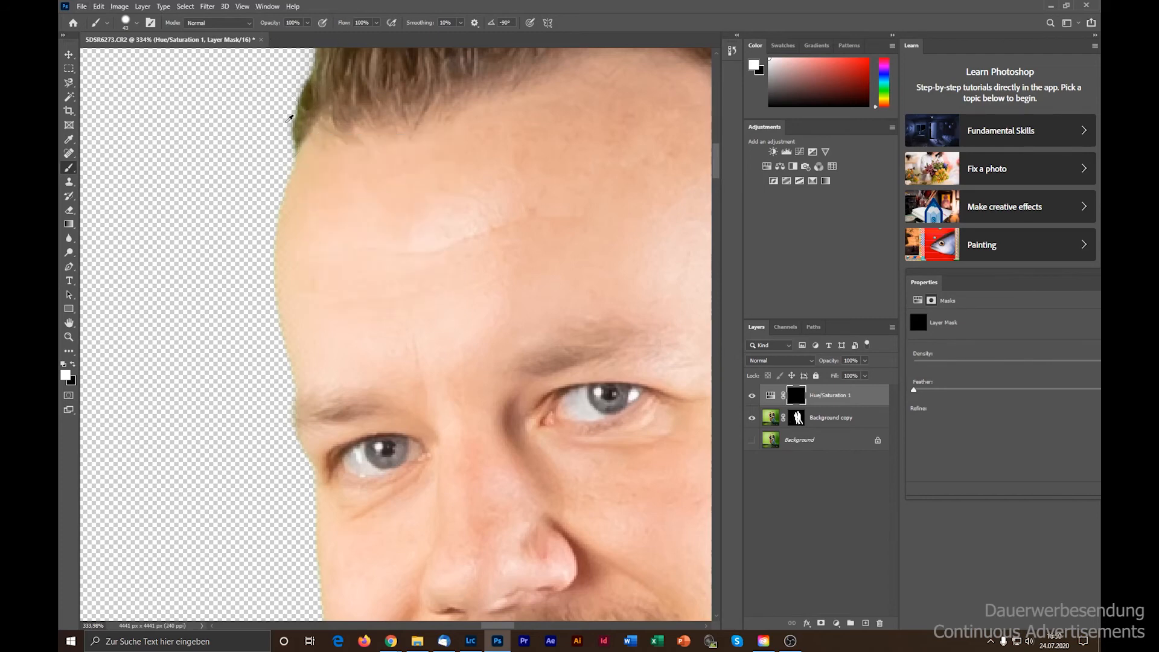
key(x)
click(66, 374)
text(ffffff)
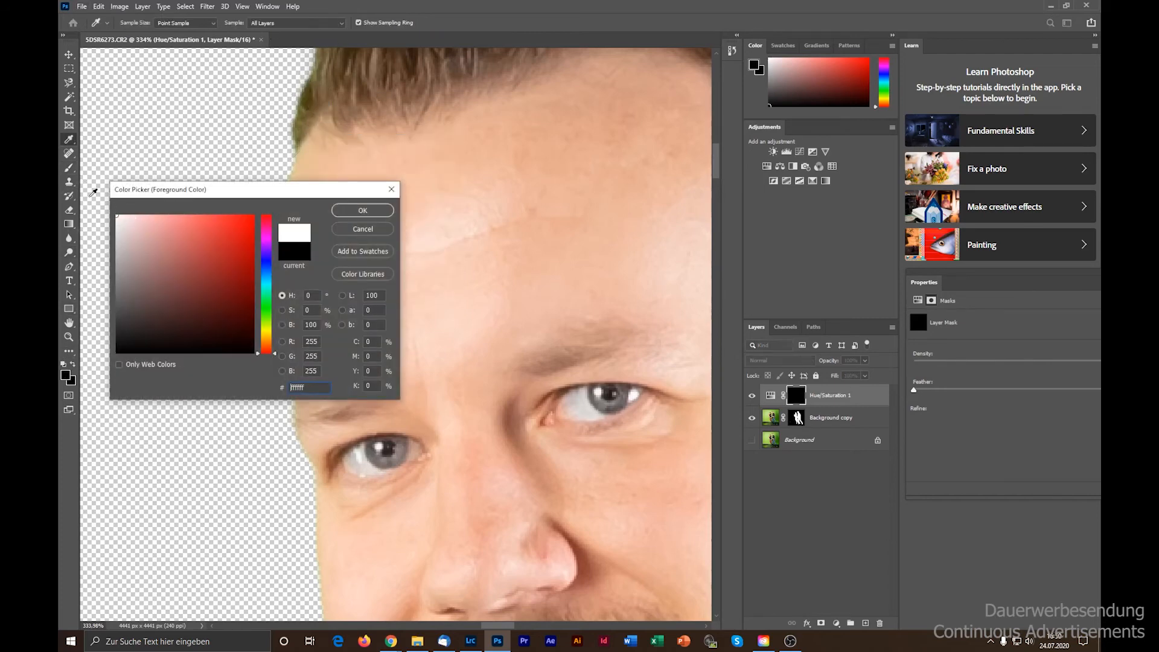
click(360, 209)
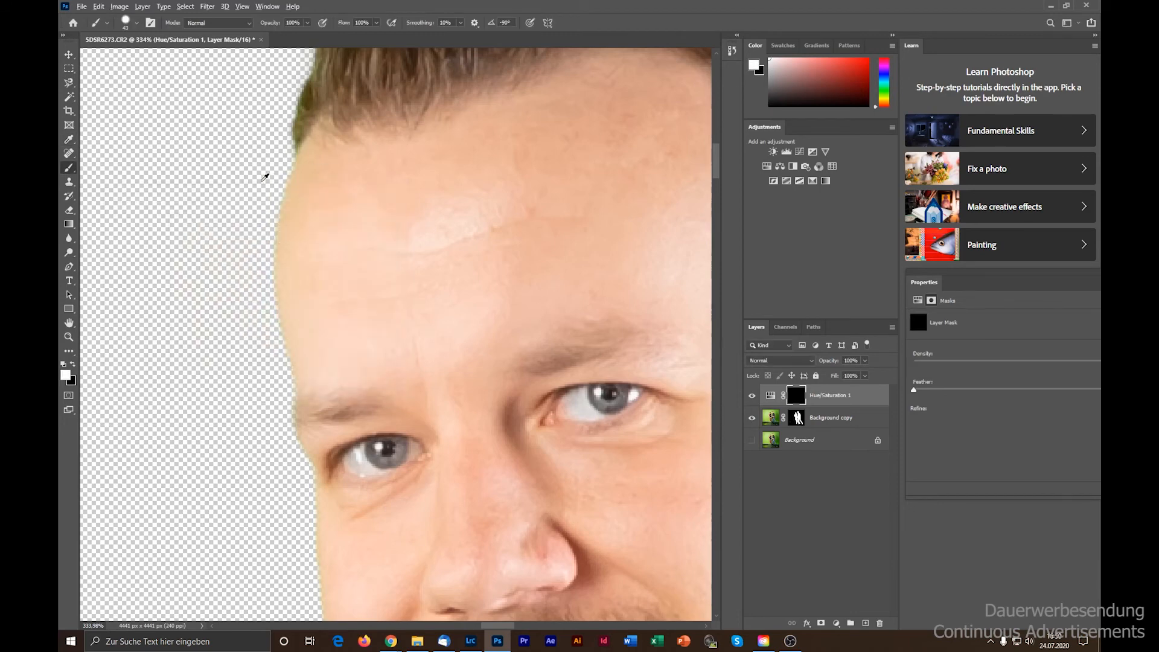
Step: Reduce the brush to about 31 px and paint white on the Hue/Saturation mask along the man's forehead and hair edge
mouse_move(265, 177)
mouse_down()
mouse_move(290, 181)
mouse_move(251, 228)
mouse_move(251, 182)
mouse_move(246, 199)
mouse_move(259, 186)
mouse_up()
scroll(240, 484, down, 2)
scroll(281, 284, up, 1)
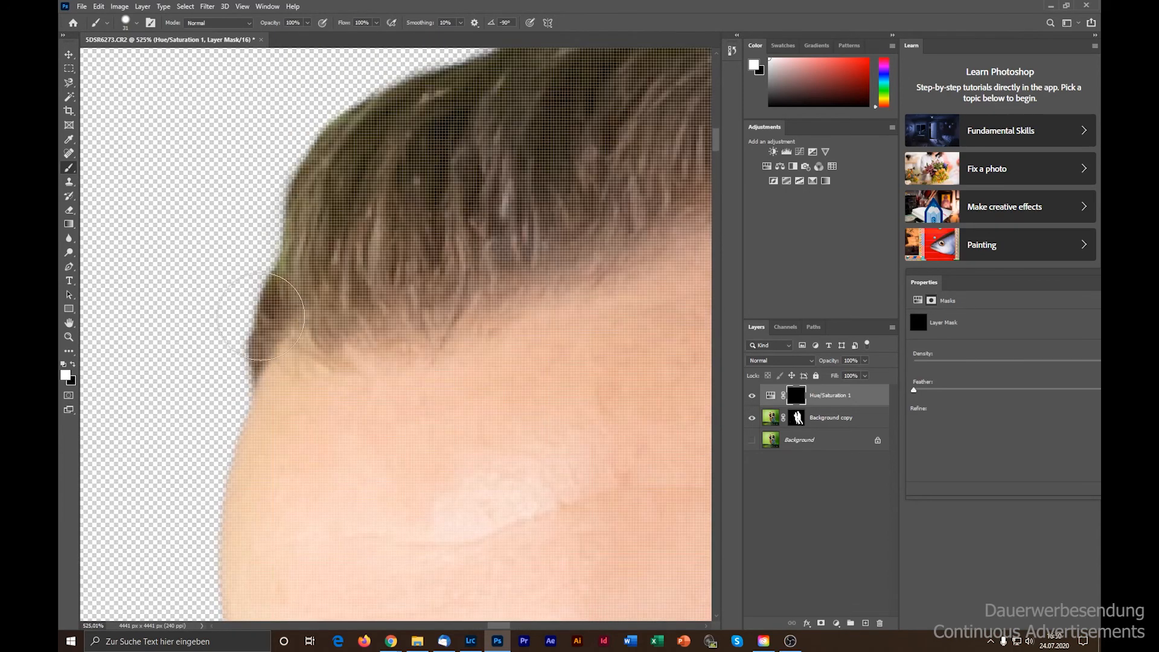
scroll(226, 253, down, 7)
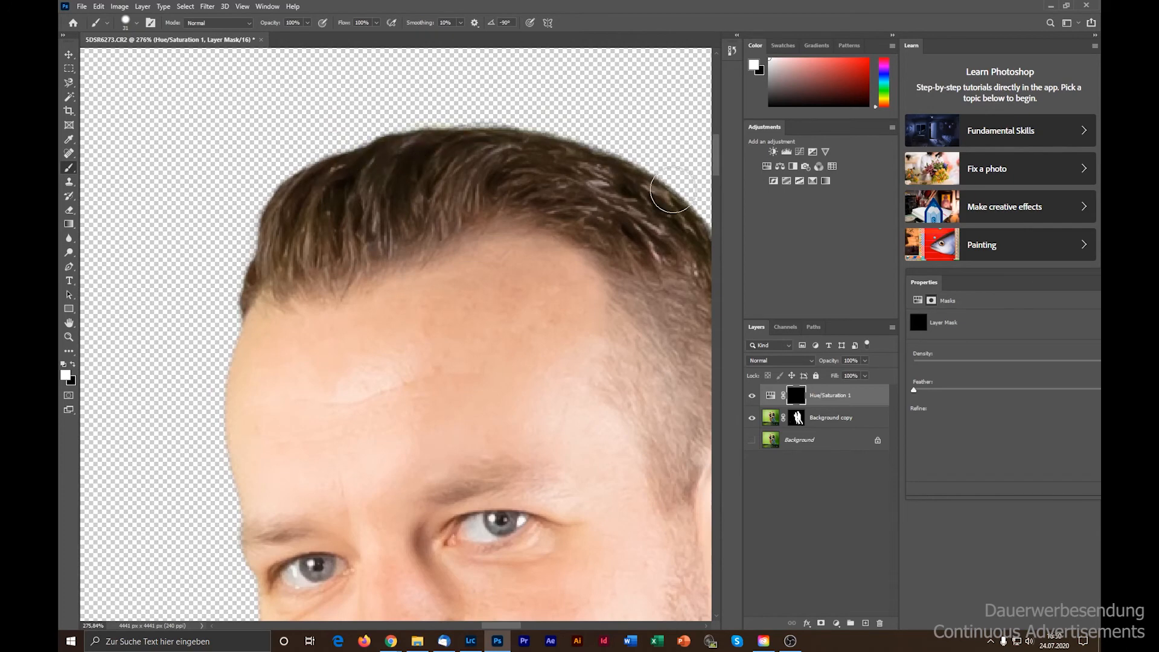
scroll(336, 135, down, 4)
scroll(376, 134, up, 5)
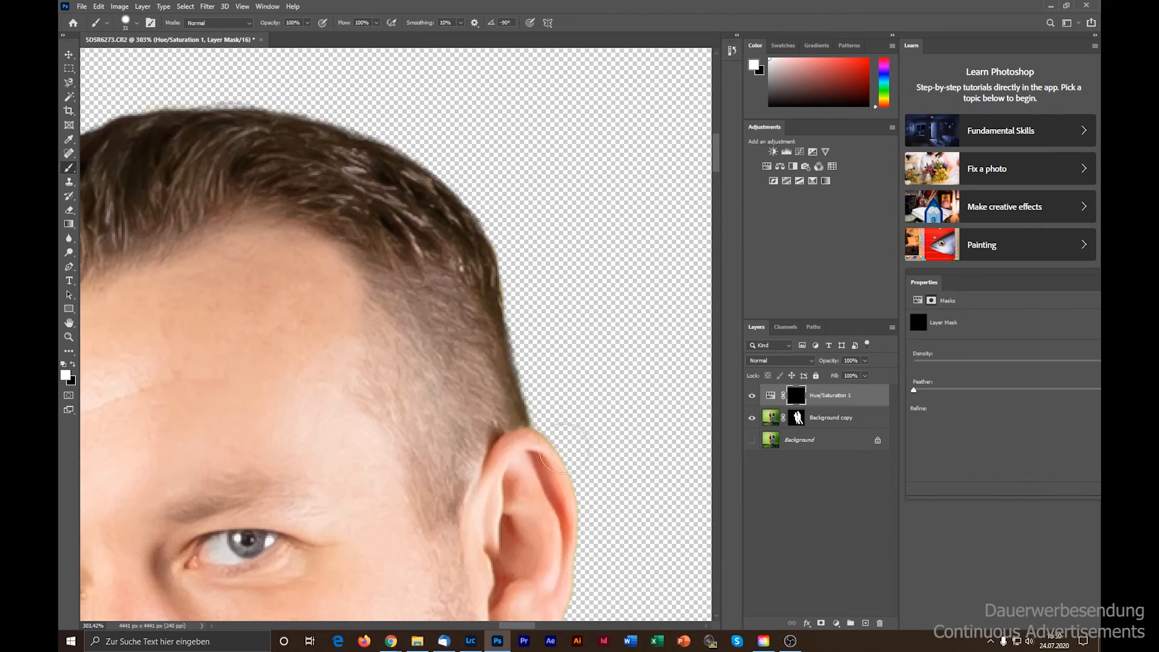
Step: Paint the Hue/Saturation mask white along the man's ear, neck, striped collar and upper shoulder edge
scroll(477, 181, down, 4)
scroll(468, 256, up, 5)
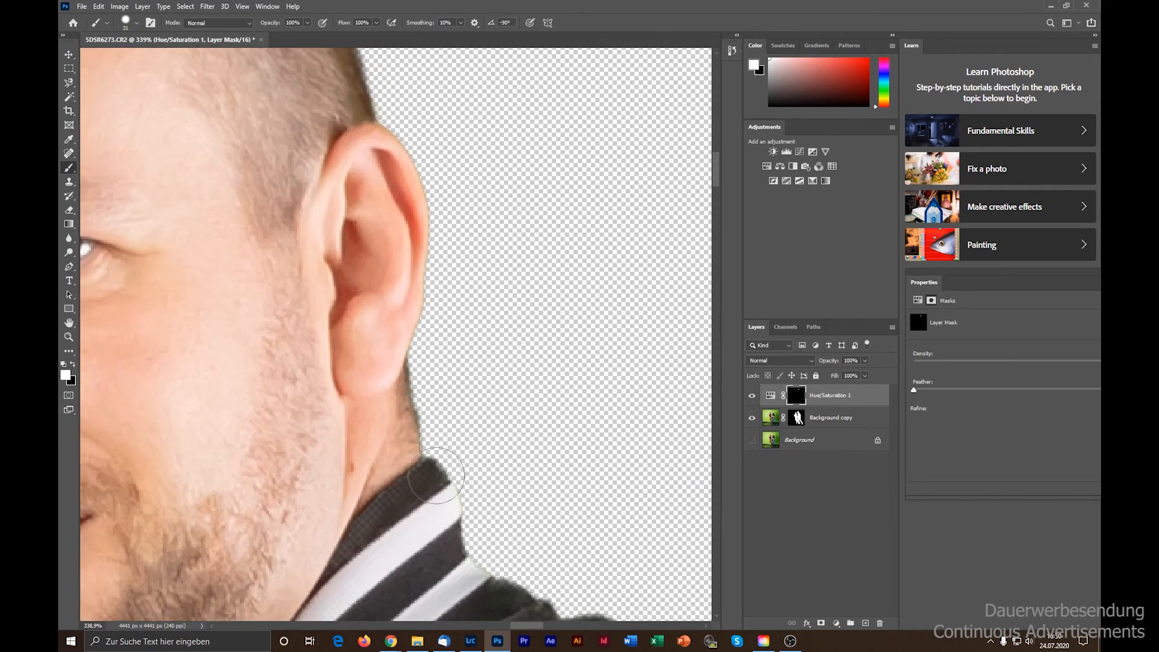
scroll(490, 561, down, 5)
scroll(447, 462, up, 4)
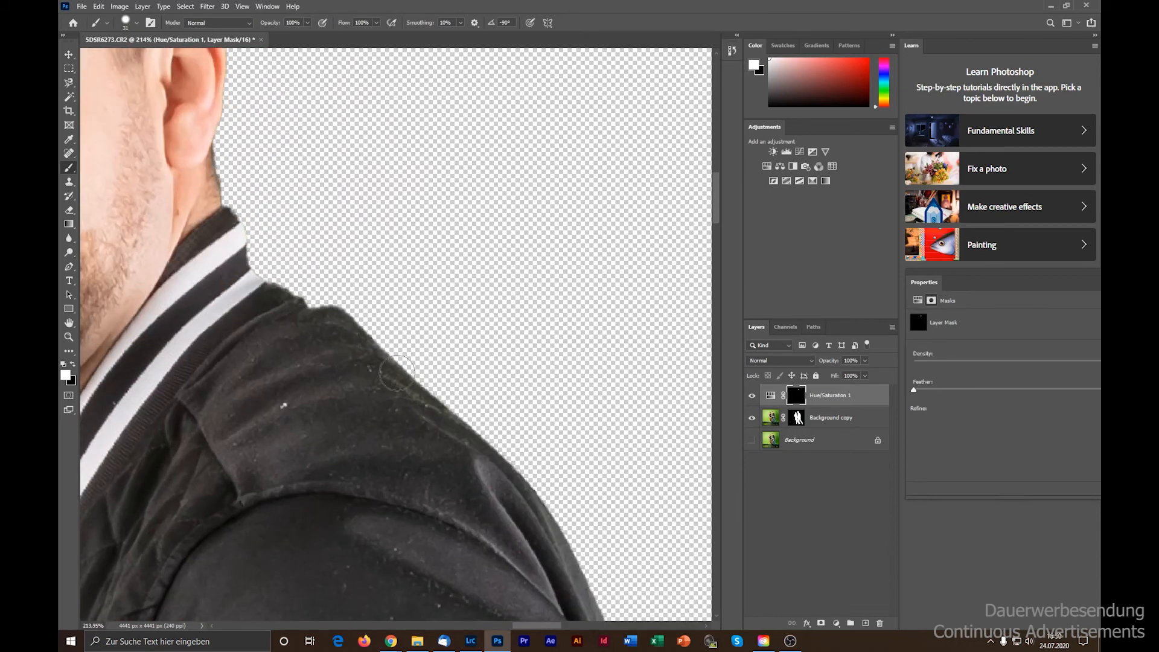
Step: Paint the mask white down the outer edge of the jacket's shoulder and lettered upper back
scroll(295, 411, down, 4)
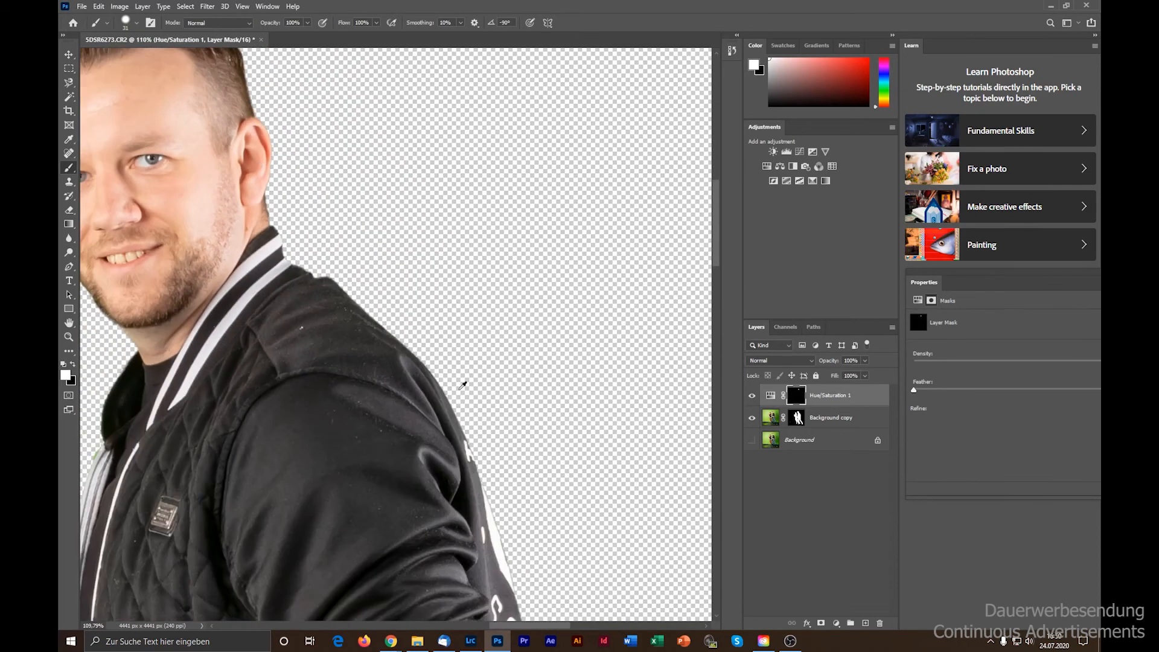
scroll(463, 390, up, 6)
scroll(470, 410, down, 1)
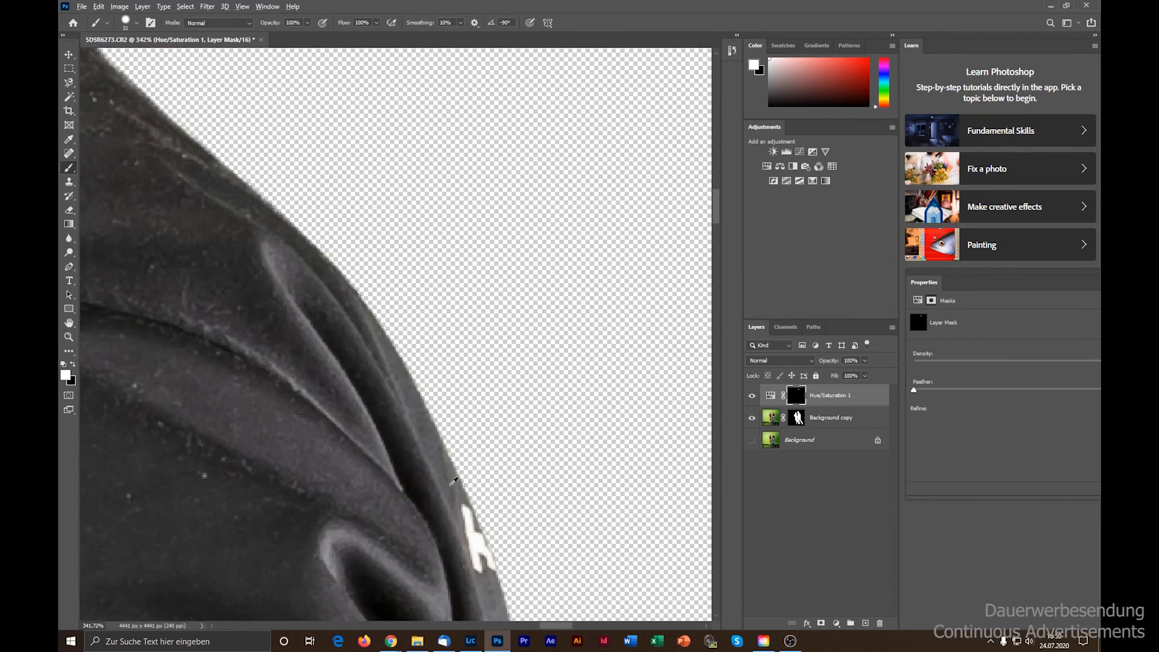
scroll(336, 237, down, 2)
scroll(336, 237, down, 2)
scroll(442, 474, up, 3)
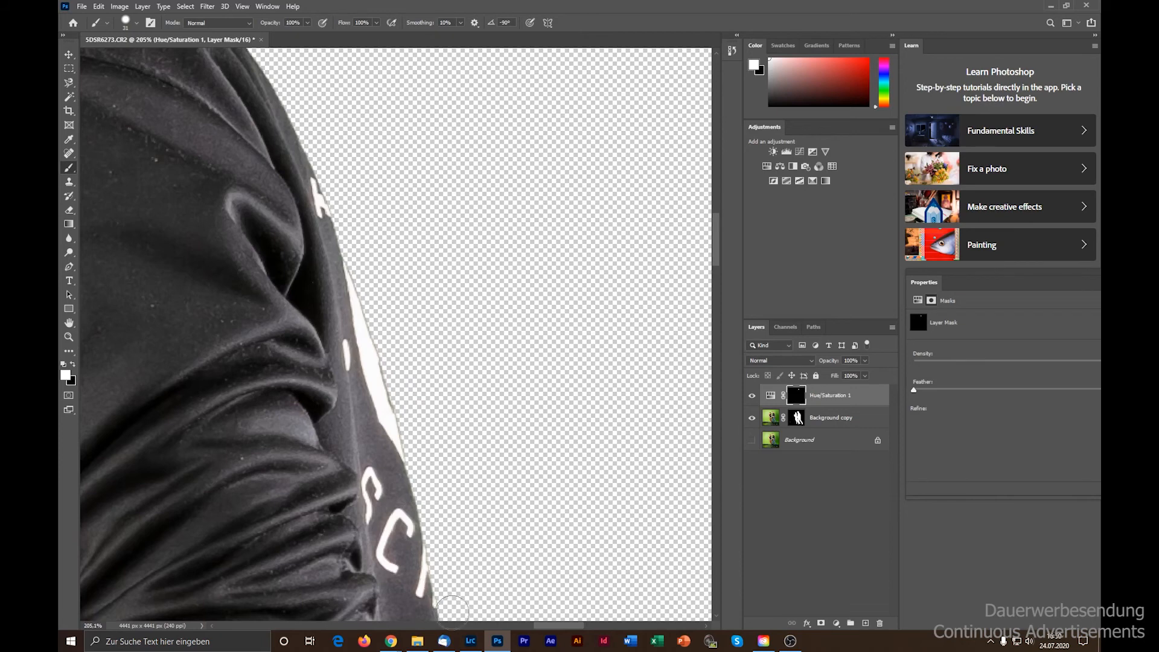
Step: Continue the white mask painting down the jacket's lower back edge to its striped hem and the shirt below it
scroll(373, 265, down, 3)
scroll(373, 265, down, 2)
scroll(393, 272, up, 3)
scroll(383, 225, down, 1)
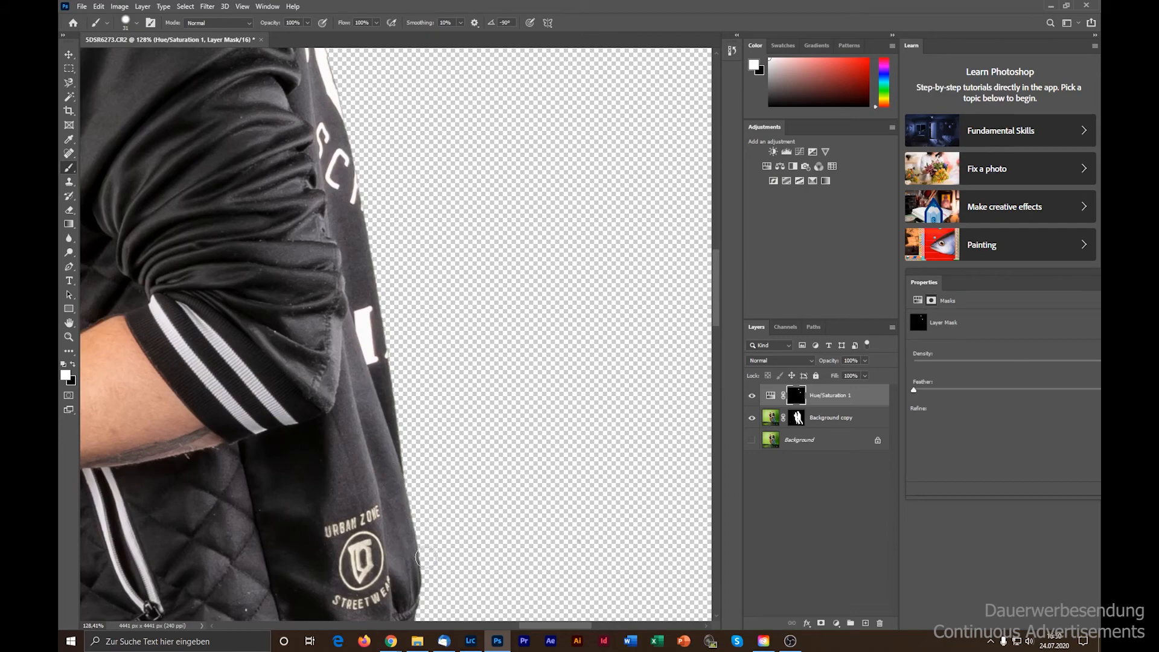
scroll(414, 500, down, 3)
scroll(450, 507, up, 5)
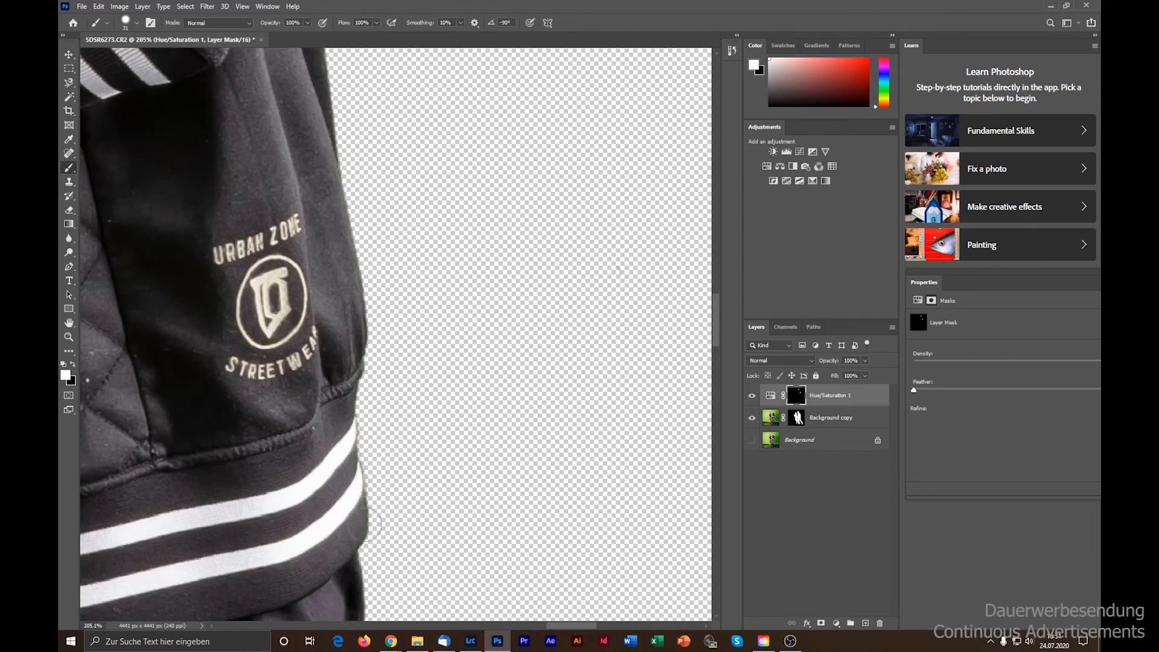
scroll(364, 219, down, 3)
scroll(356, 152, up, 4)
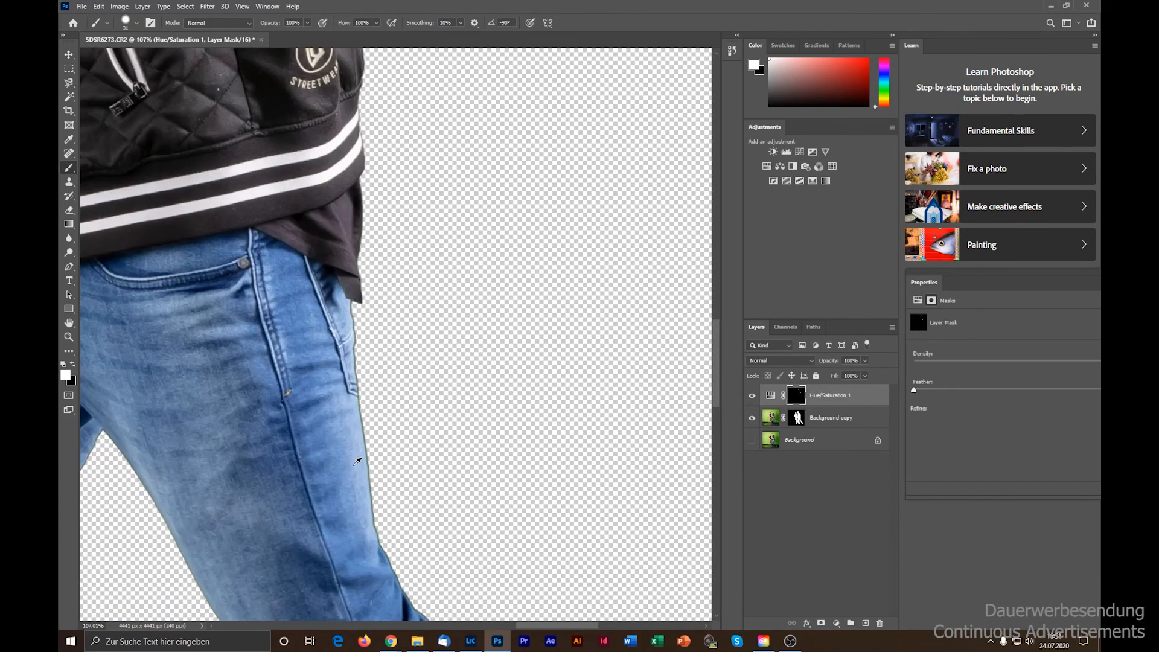
Step: Paint the mask white along the green-fringed outer edge of the man's jeans, from the hip down the leg
scroll(406, 368, down, 2)
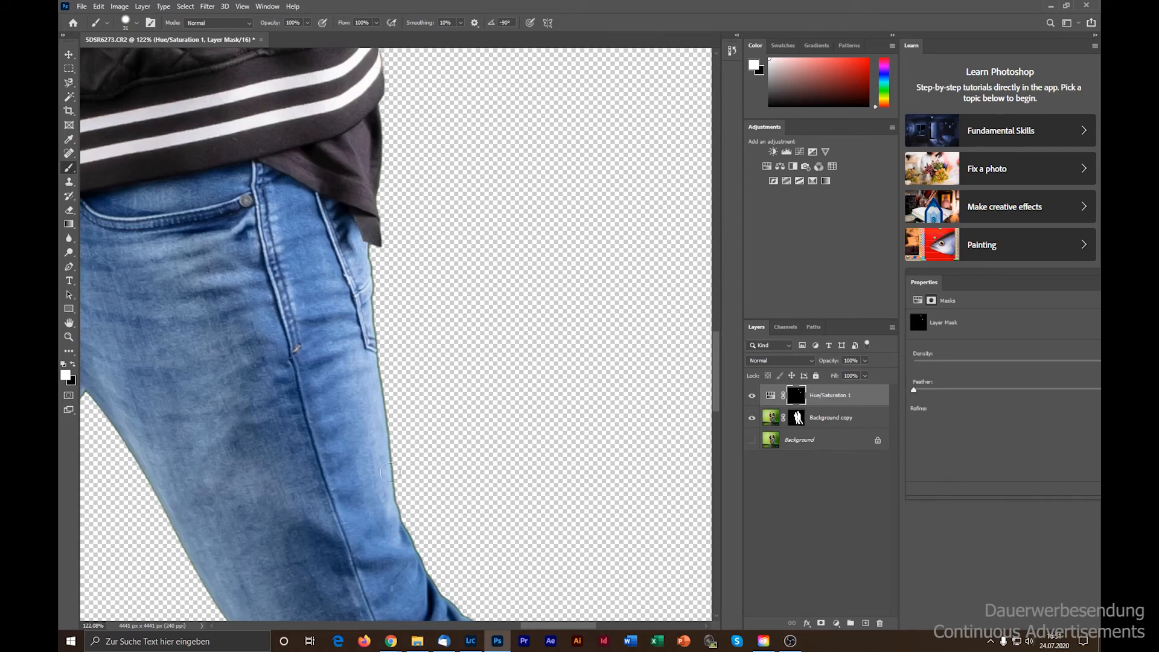
scroll(308, 338, down, 3)
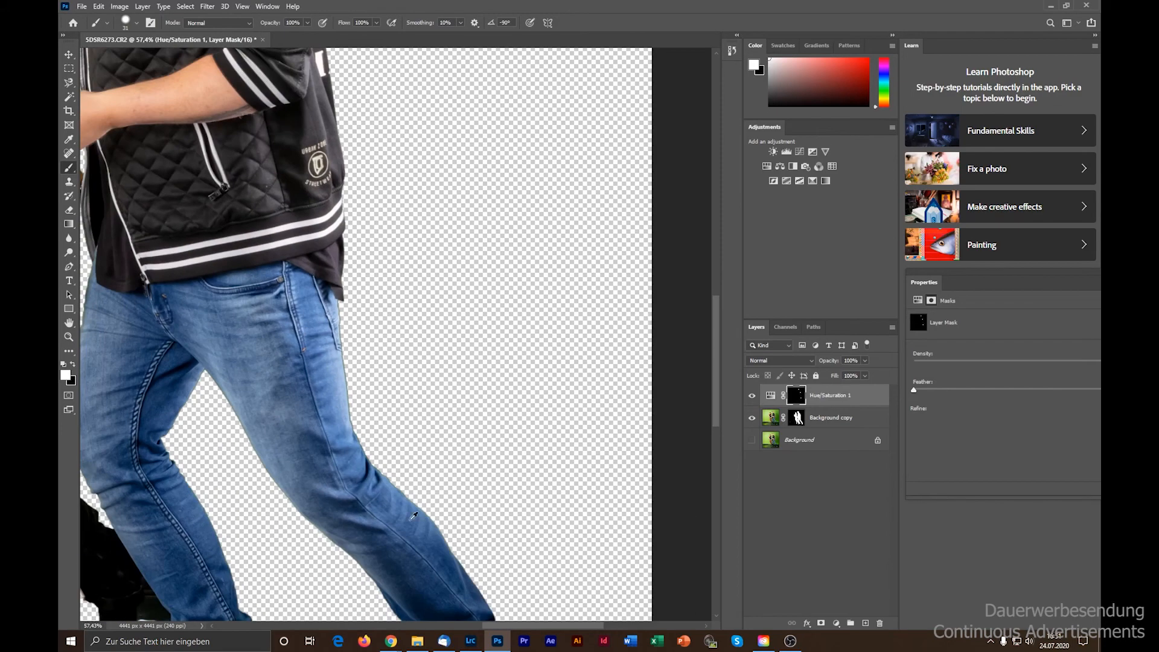
scroll(410, 516, up, 6)
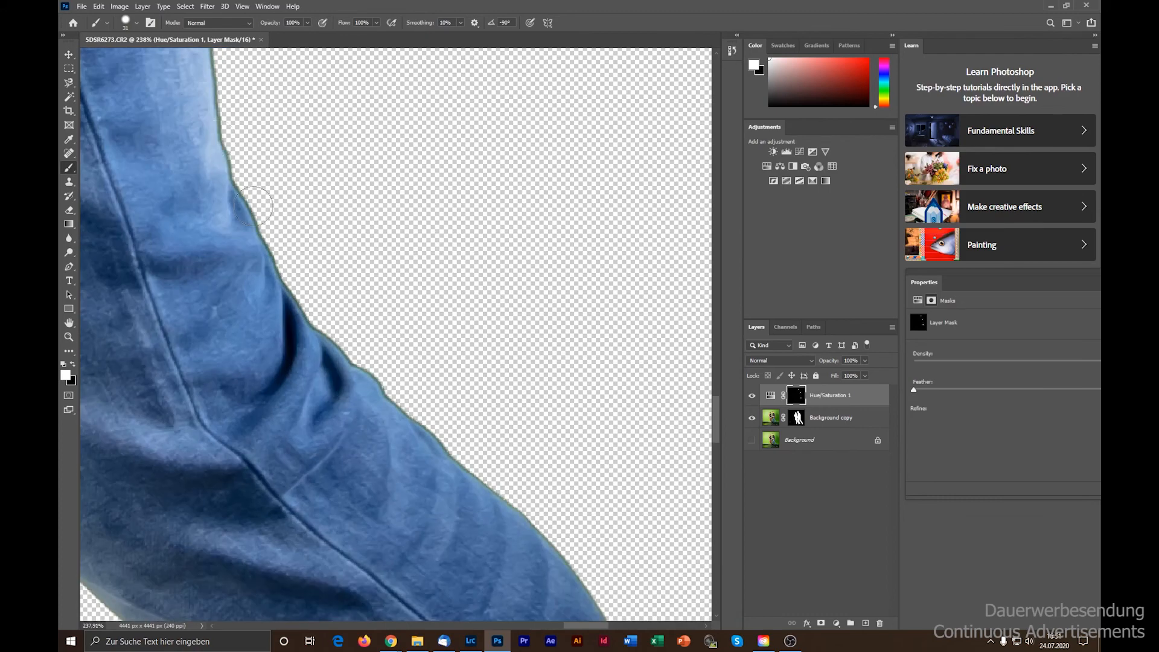
scroll(467, 457, down, 6)
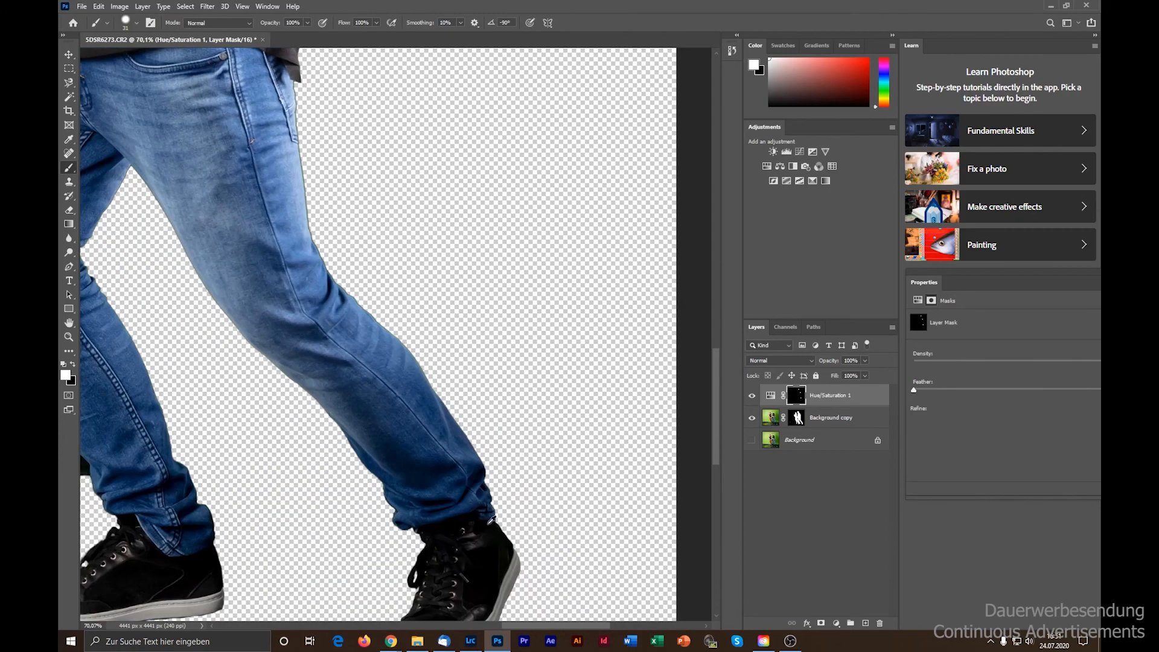
scroll(495, 499, down, 3)
scroll(180, 326, up, 7)
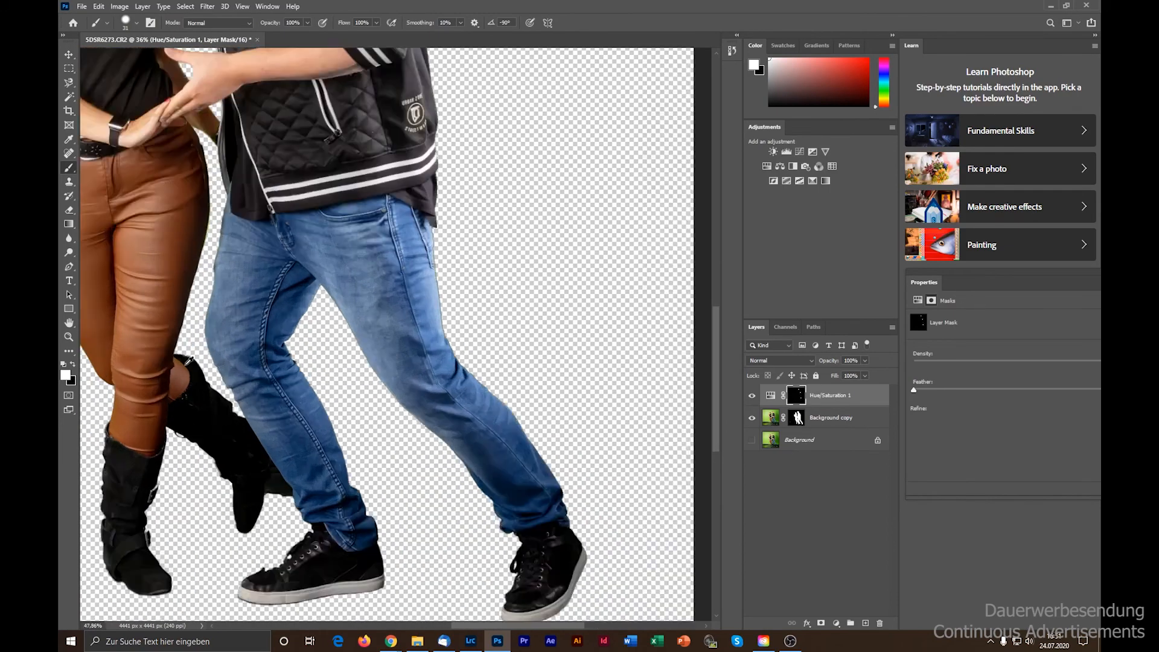
Step: Paint the mask white over the green cast on the side of the woman's belt and hip
scroll(396, 381, down, 8)
scroll(169, 274, up, 4)
scroll(236, 211, up, 6)
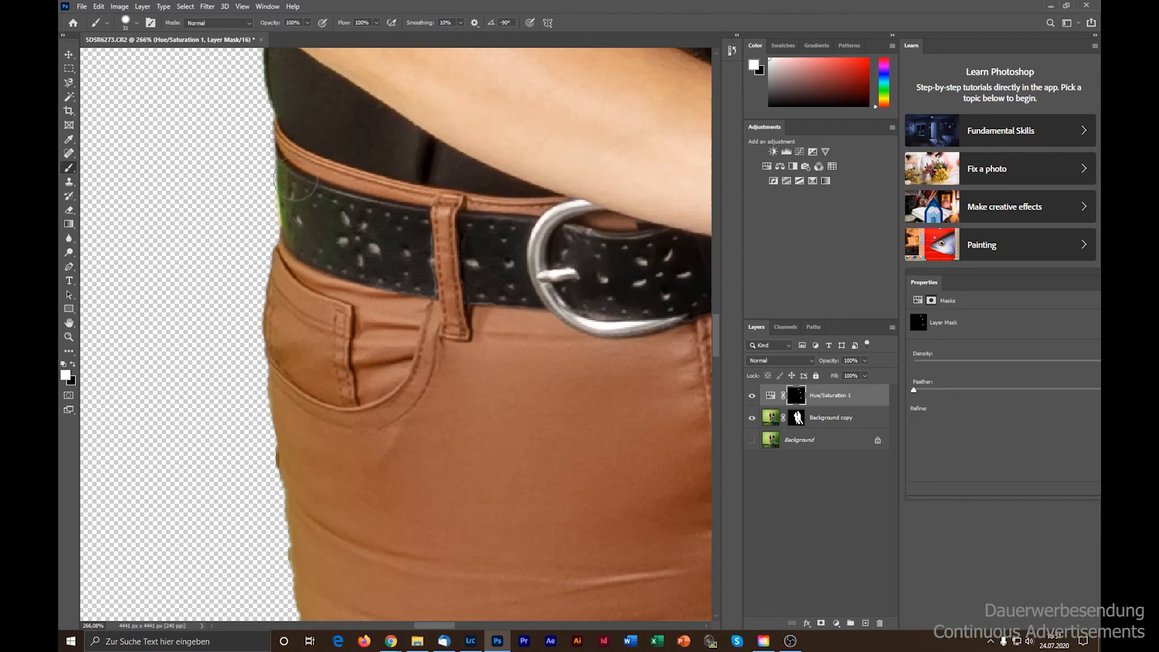
scroll(259, 251, down, 5)
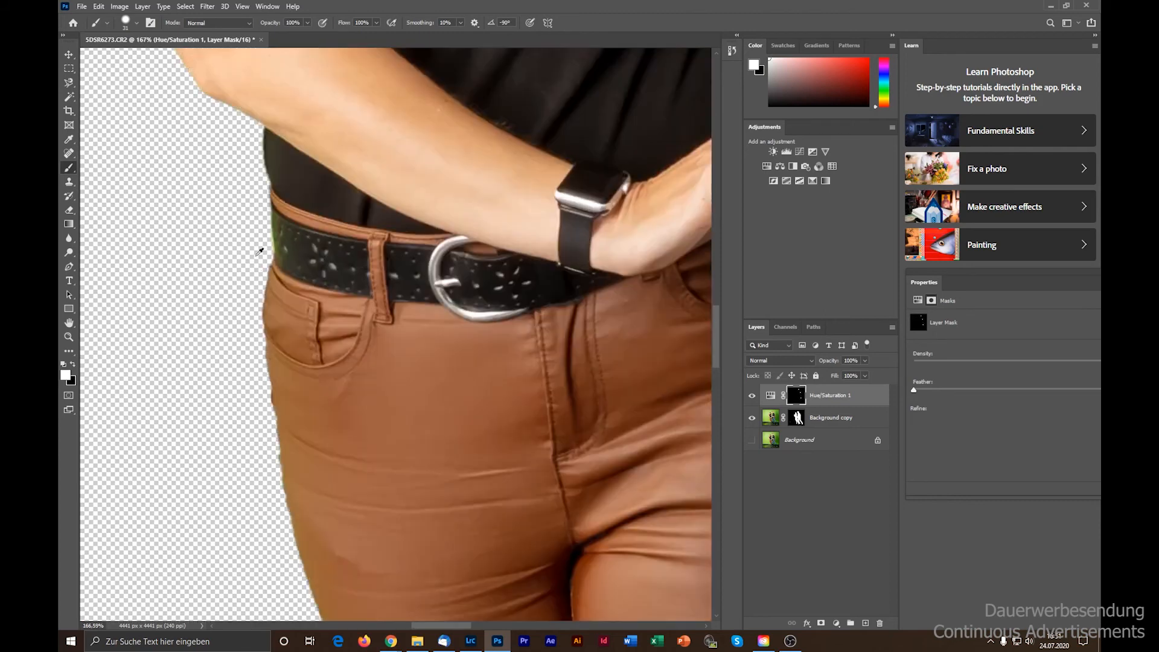
scroll(279, 339, up, 5)
scroll(377, 298, down, 3)
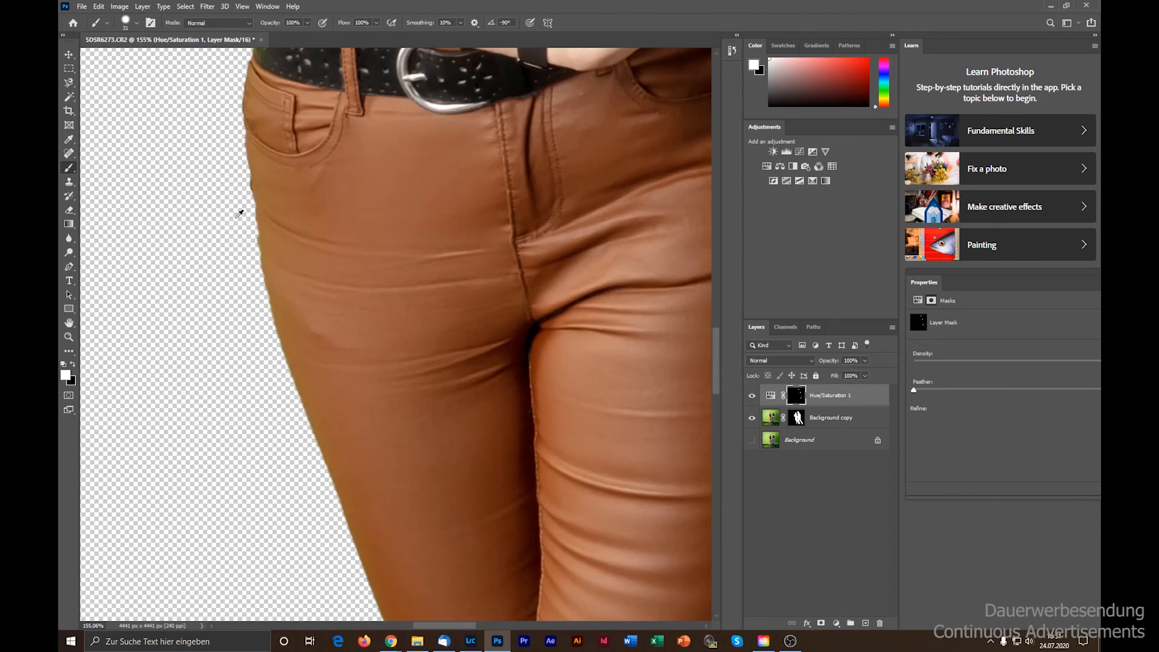
Step: Enlarge the brush to about 66 px and paint the mask white along the edges of the woman's brown trousers
drag(234, 218, 249, 224)
scroll(295, 394, down, 3)
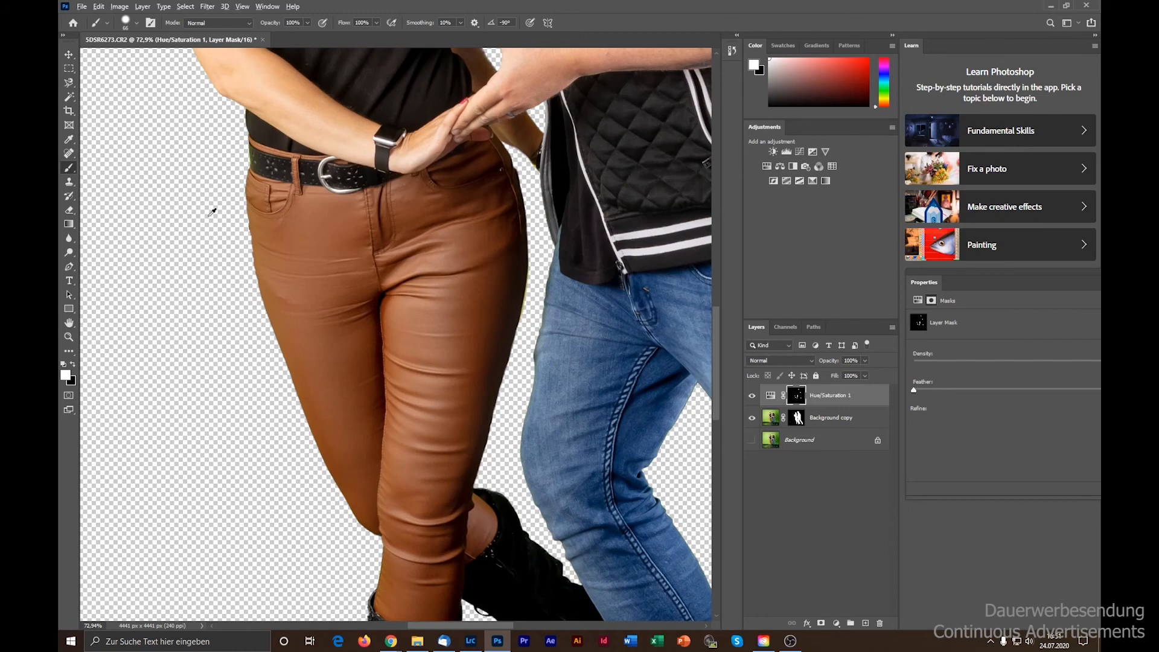
scroll(244, 142, up, 5)
scroll(227, 223, down, 6)
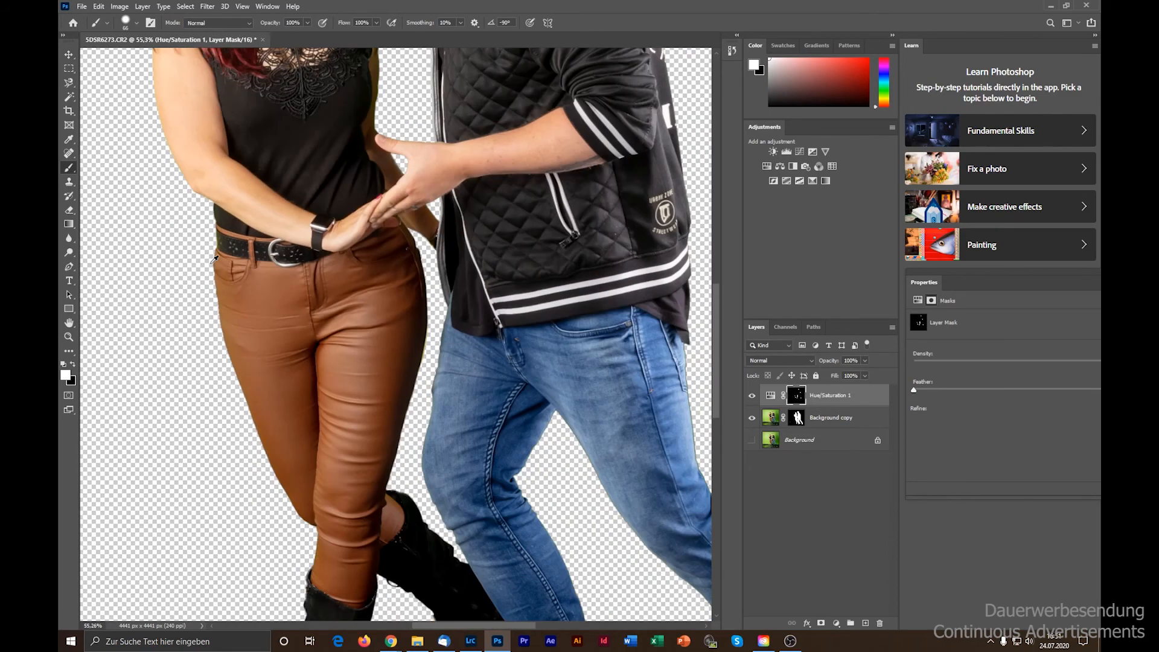
Step: Paint the mask white around the gap between the man's thumb and the woman's shaded forearm
scroll(400, 111, up, 5)
scroll(400, 106, up, 3)
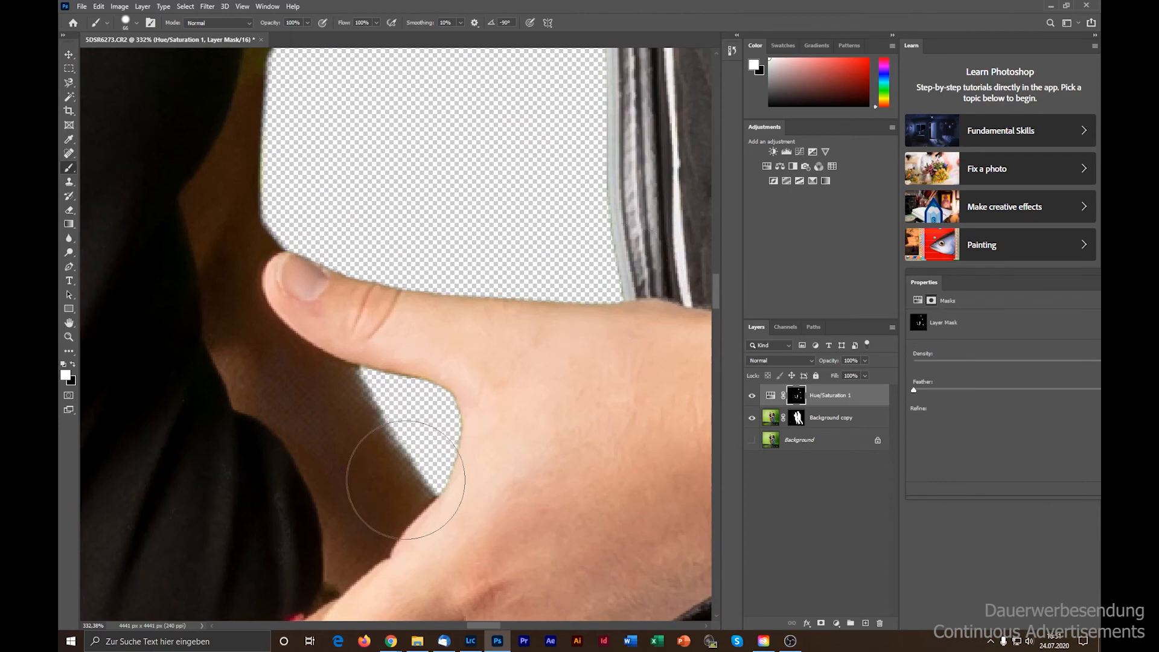
scroll(291, 463, down, 6)
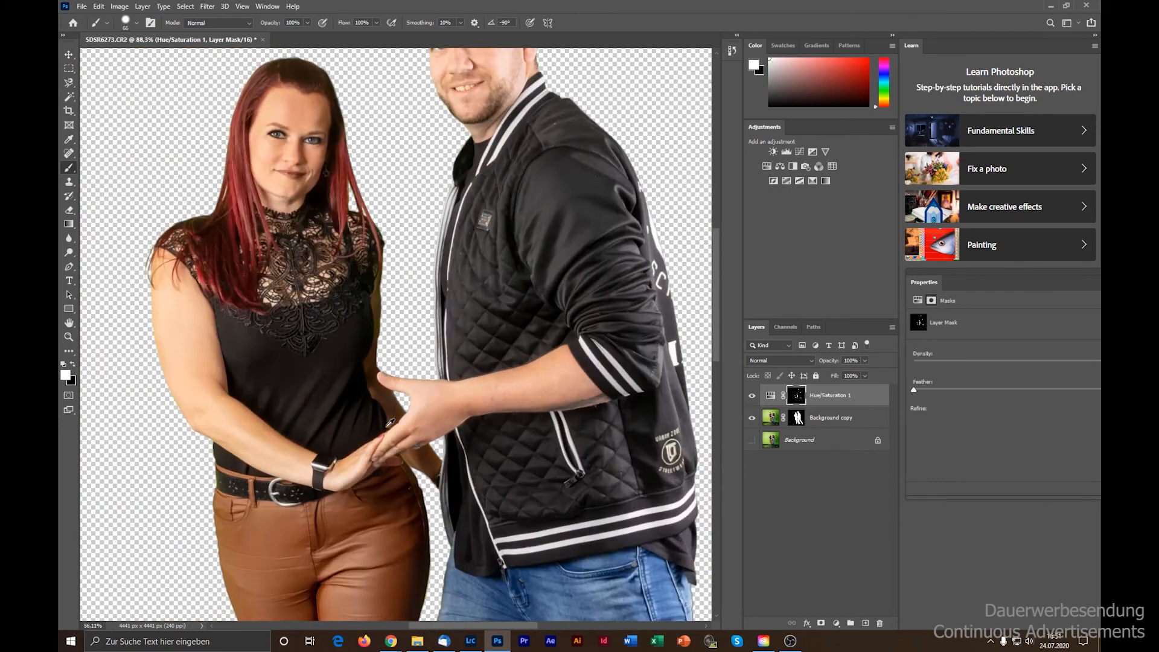
Step: Paint the mask white along the woman's far arm, lace sleeve and hair ends facing the man
scroll(363, 226, up, 3)
scroll(363, 226, up, 3)
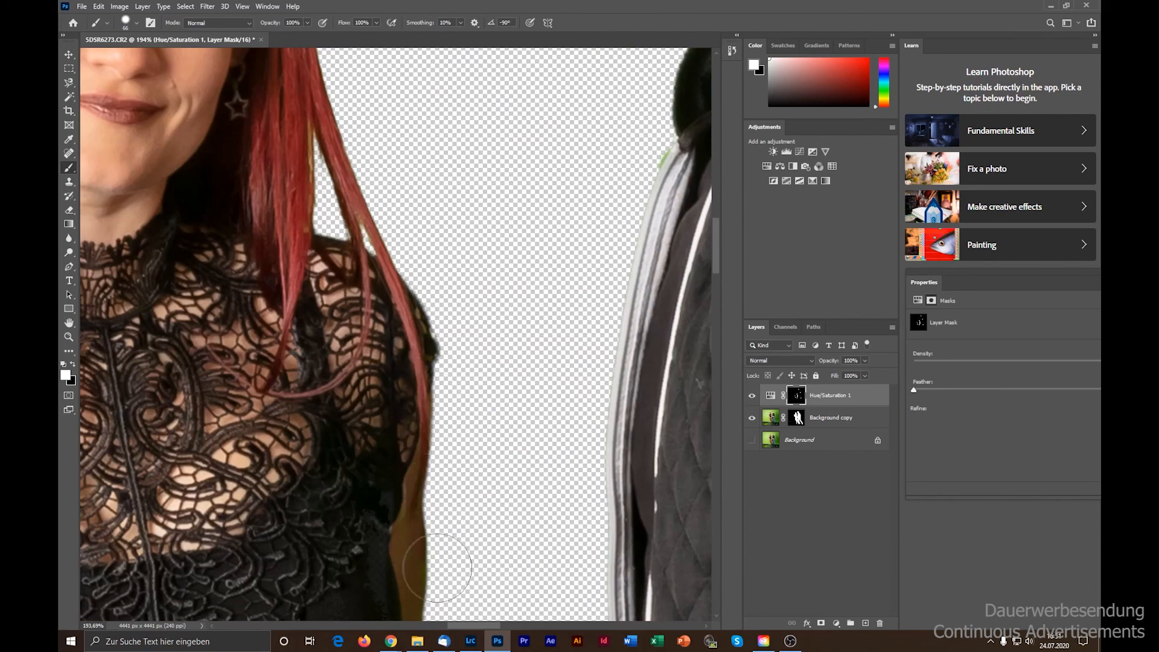
scroll(338, 361, down, 4)
scroll(312, 169, up, 3)
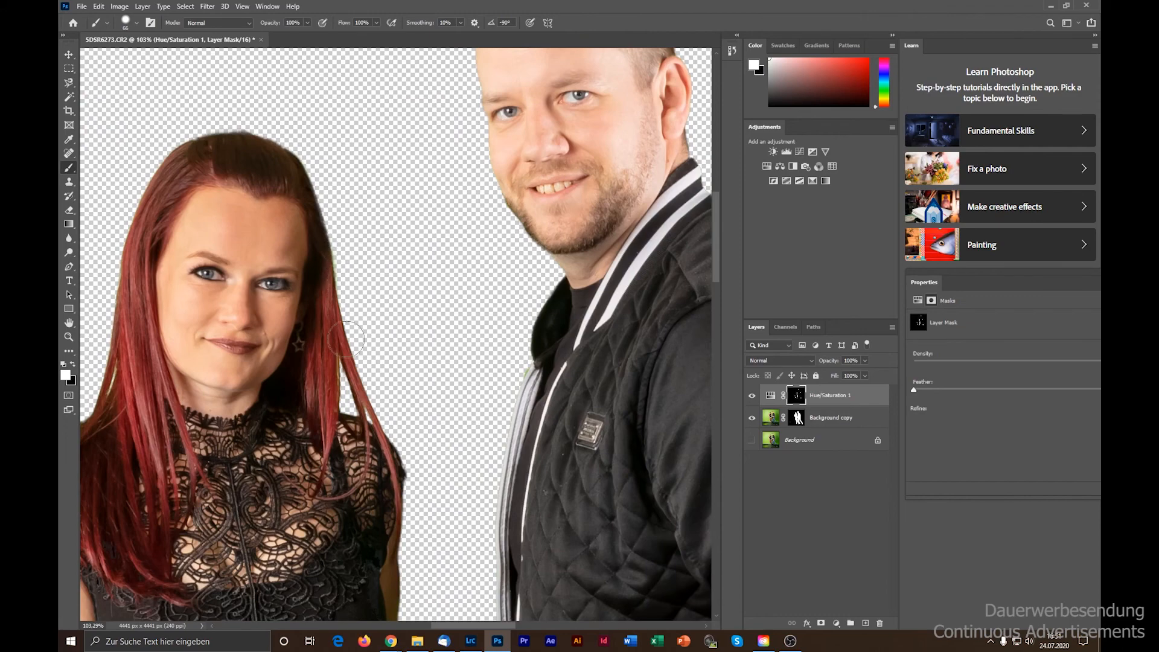
Step: Paint the mask white over the crown and the long outer side edge of the woman's red hair
scroll(226, 138, up, 3)
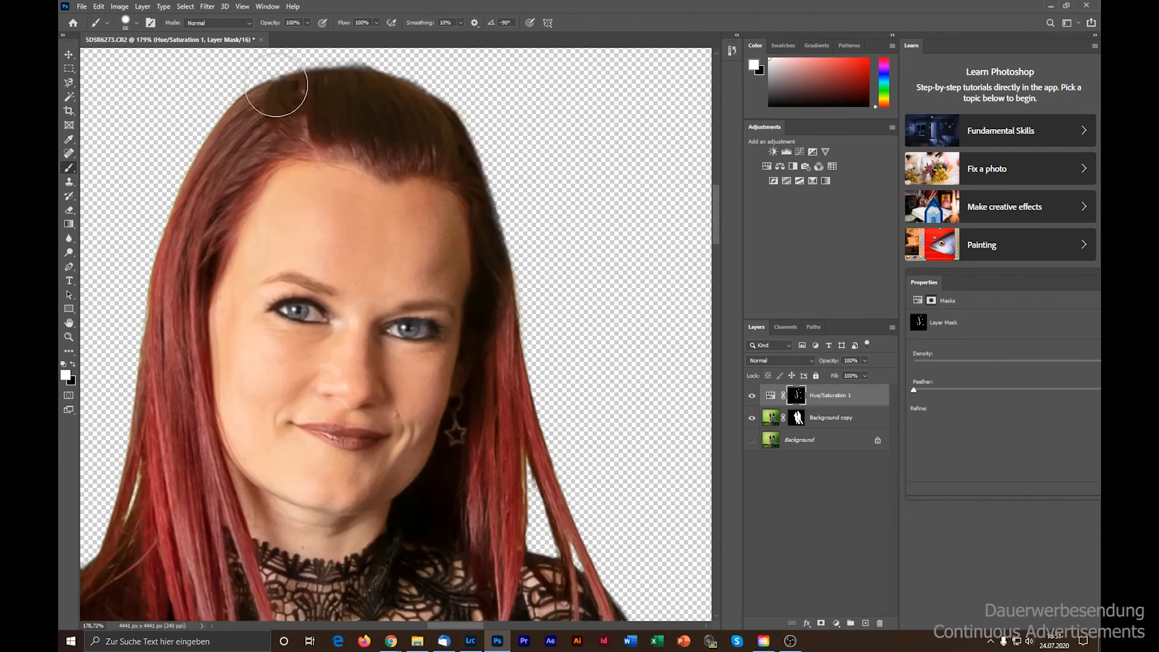
scroll(224, 208, down, 4)
scroll(224, 212, up, 5)
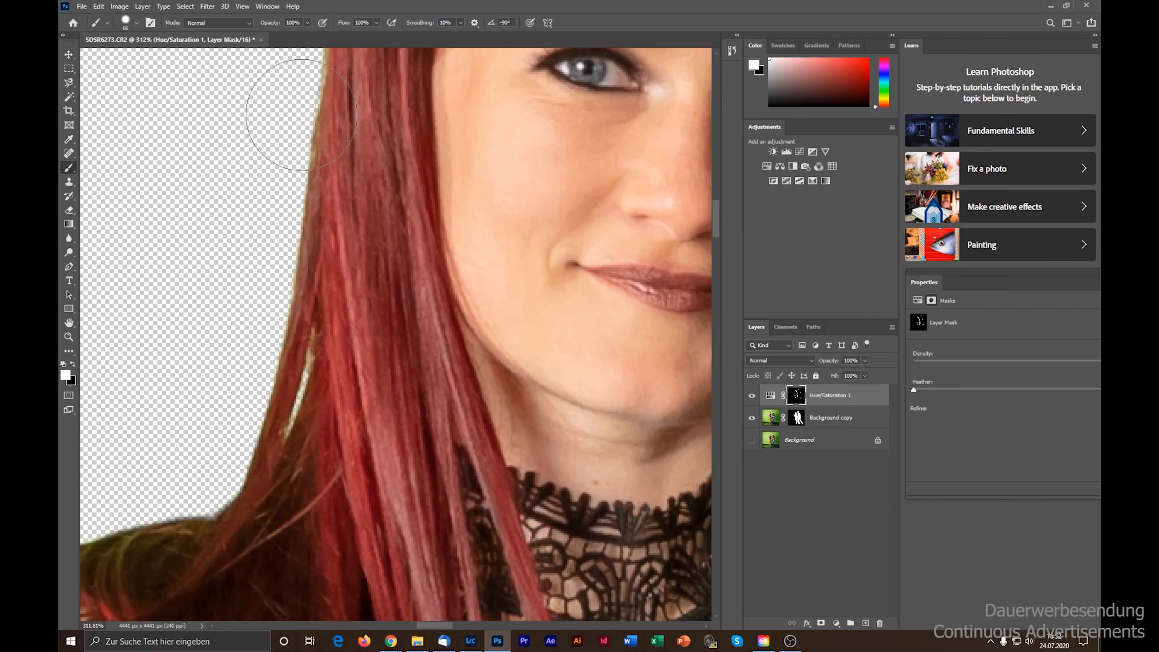
scroll(275, 108, down, 2)
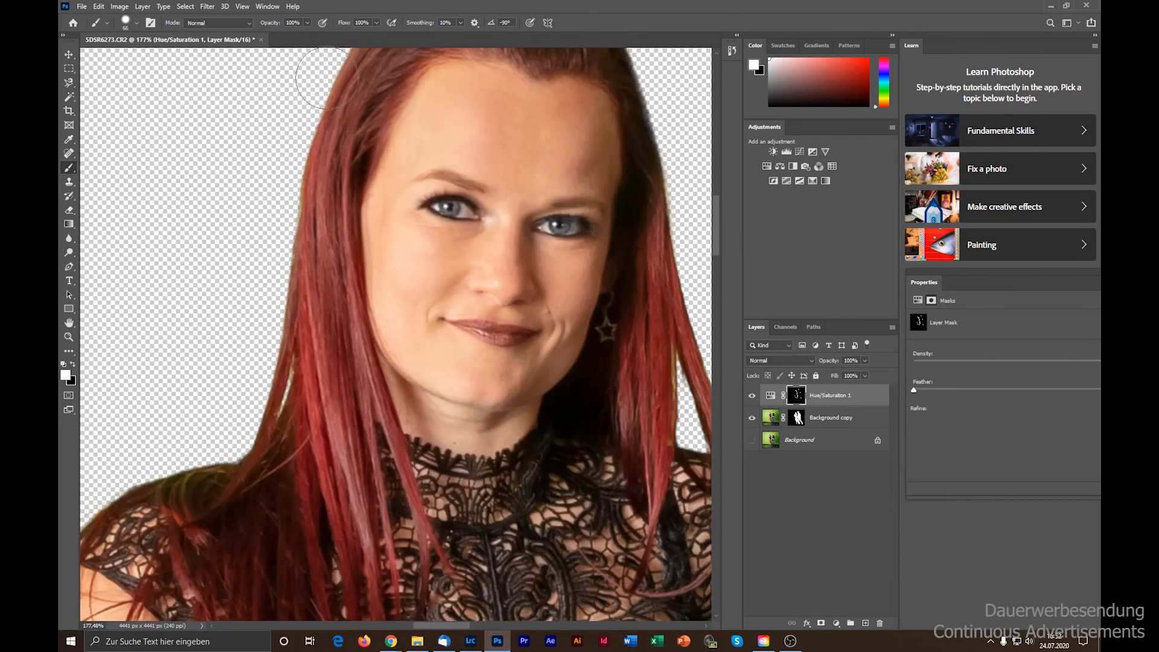
Step: Paint the mask white over the green-tinted hair and lace on the woman's outer shoulder
scroll(287, 324, down, 2)
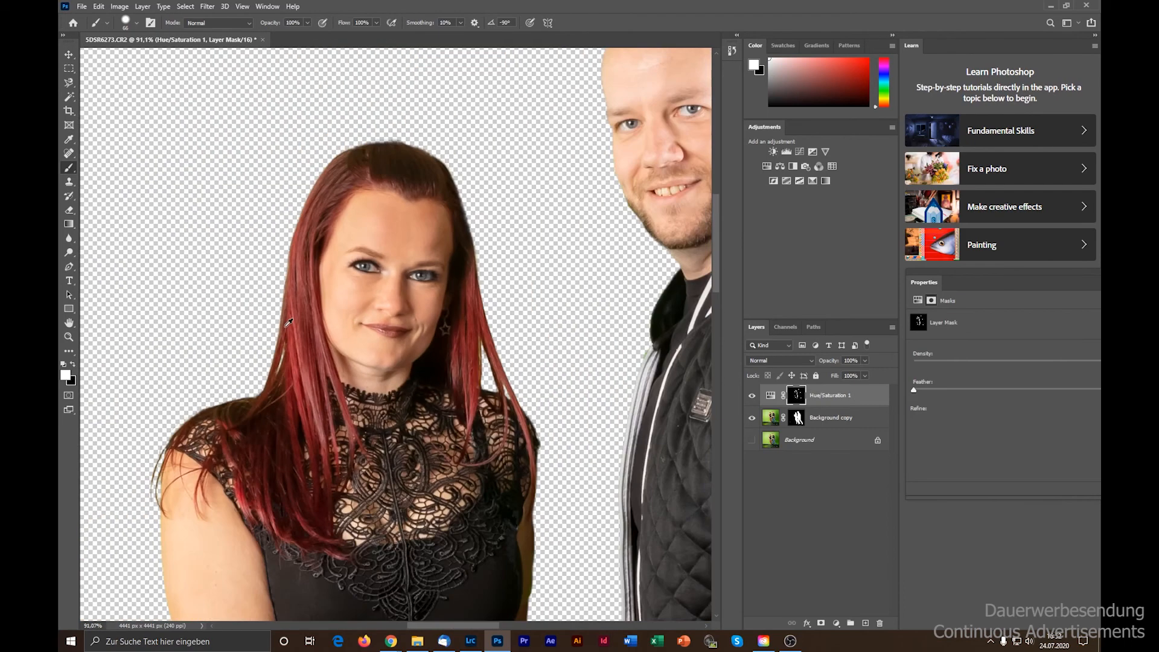
scroll(160, 471, up, 3)
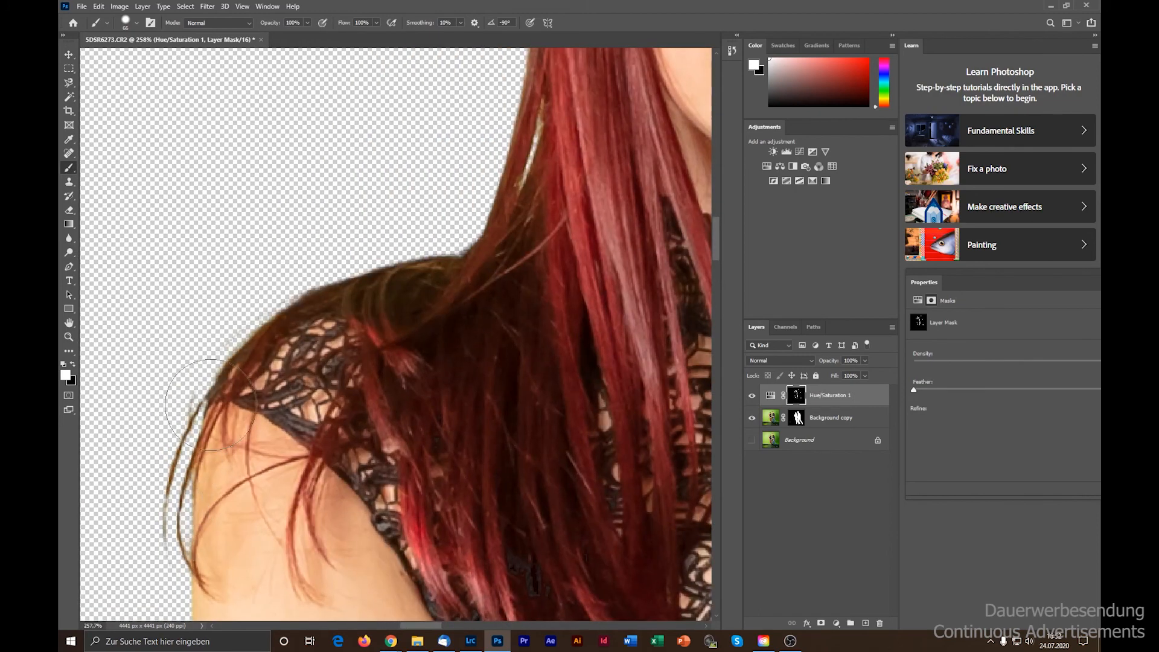
scroll(207, 324, down, 4)
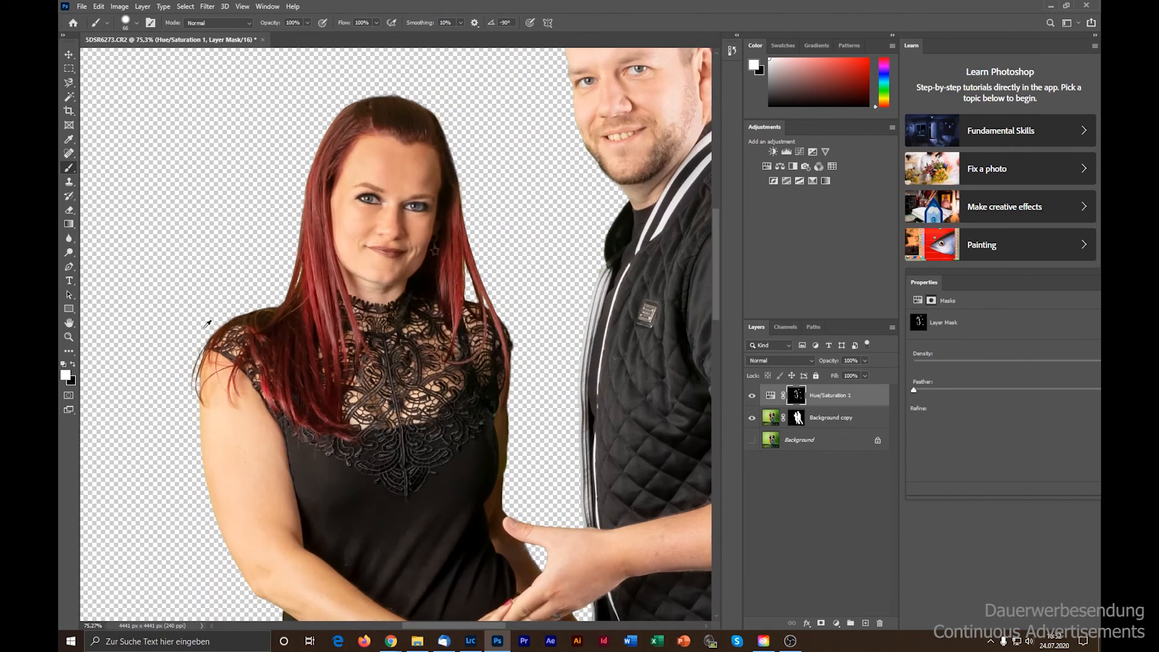
Step: Inspect the cutout's edges for leftover green on the man's collar, face and hair, the full figures, and the boots and jeans
scroll(453, 266, up, 3)
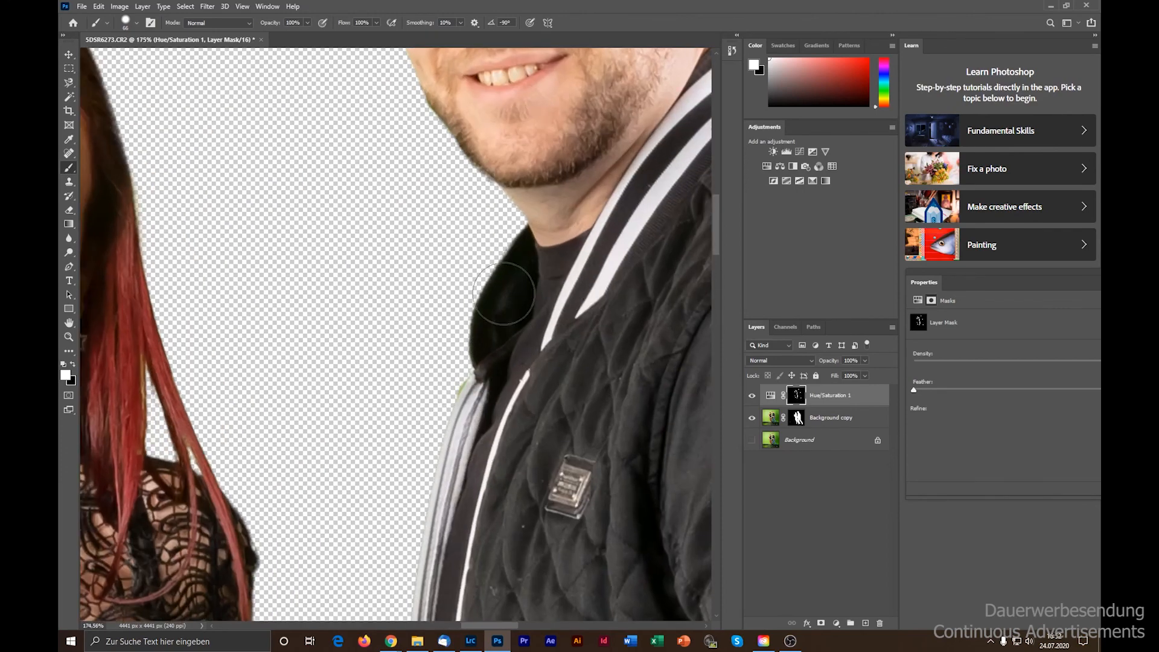
scroll(427, 161, down, 3)
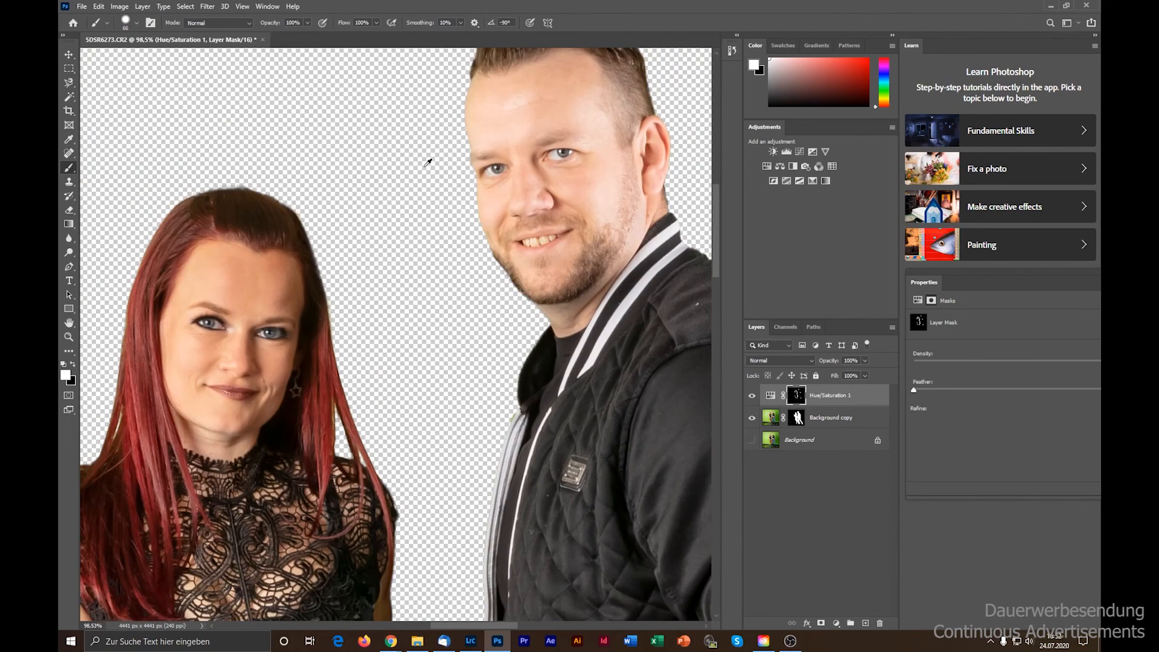
scroll(469, 121, up, 3)
scroll(468, 121, up, 1)
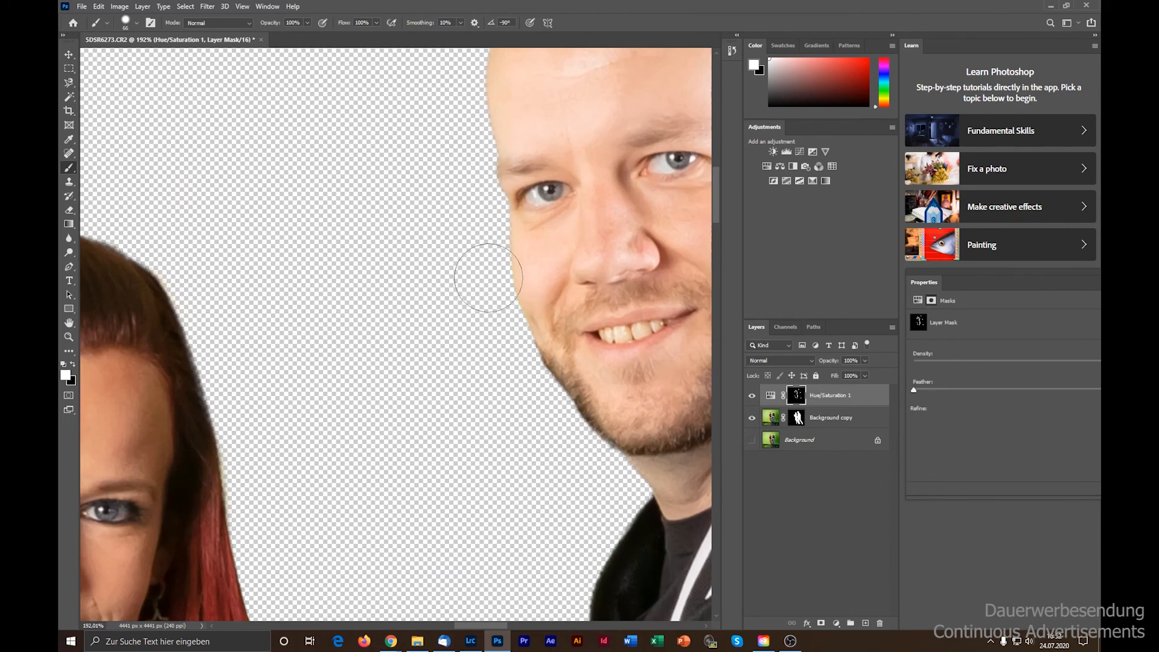
scroll(478, 388, down, 3)
scroll(513, 151, up, 3)
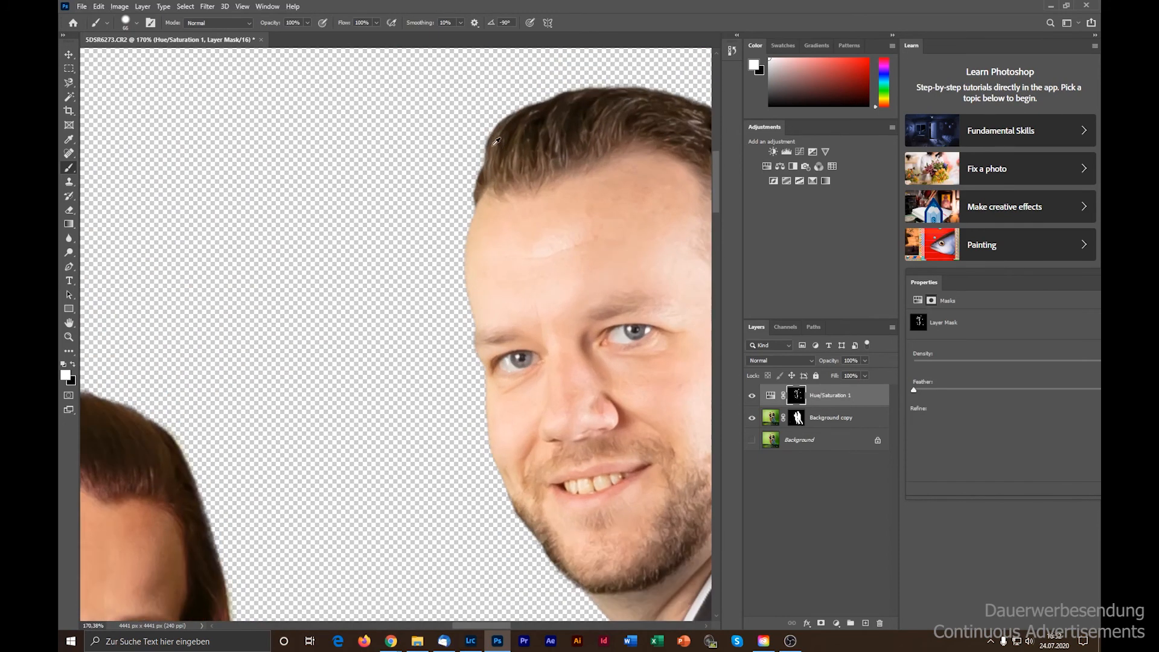
alt+click(444, 271)
scroll(303, 212, down, 8)
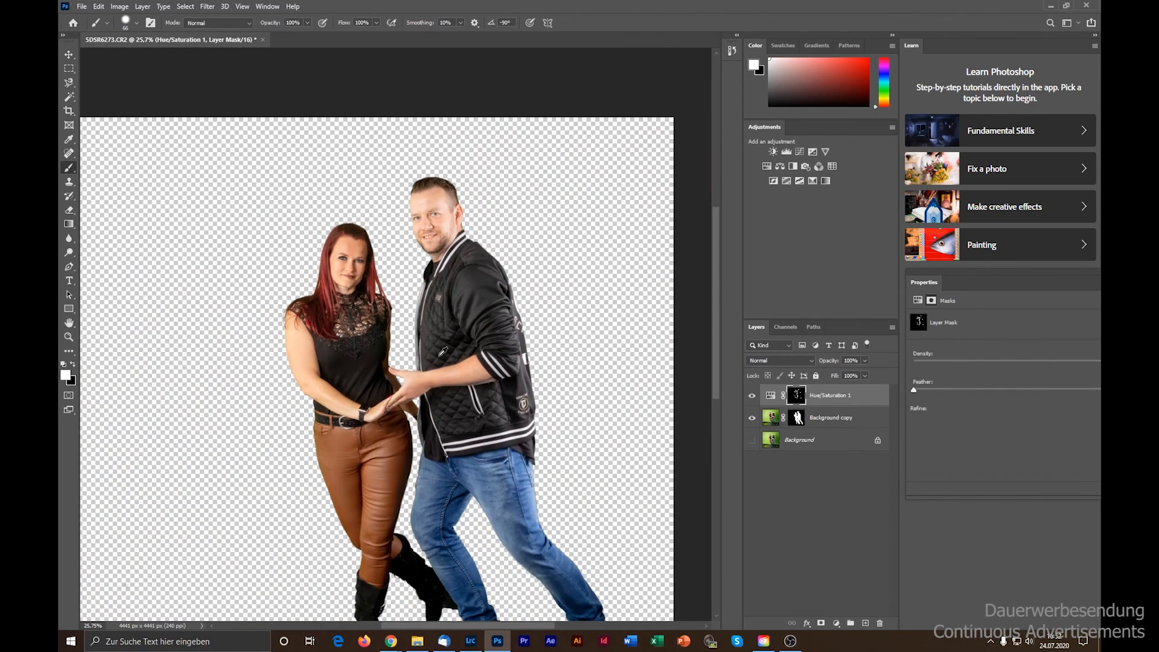
scroll(442, 351, down, 1)
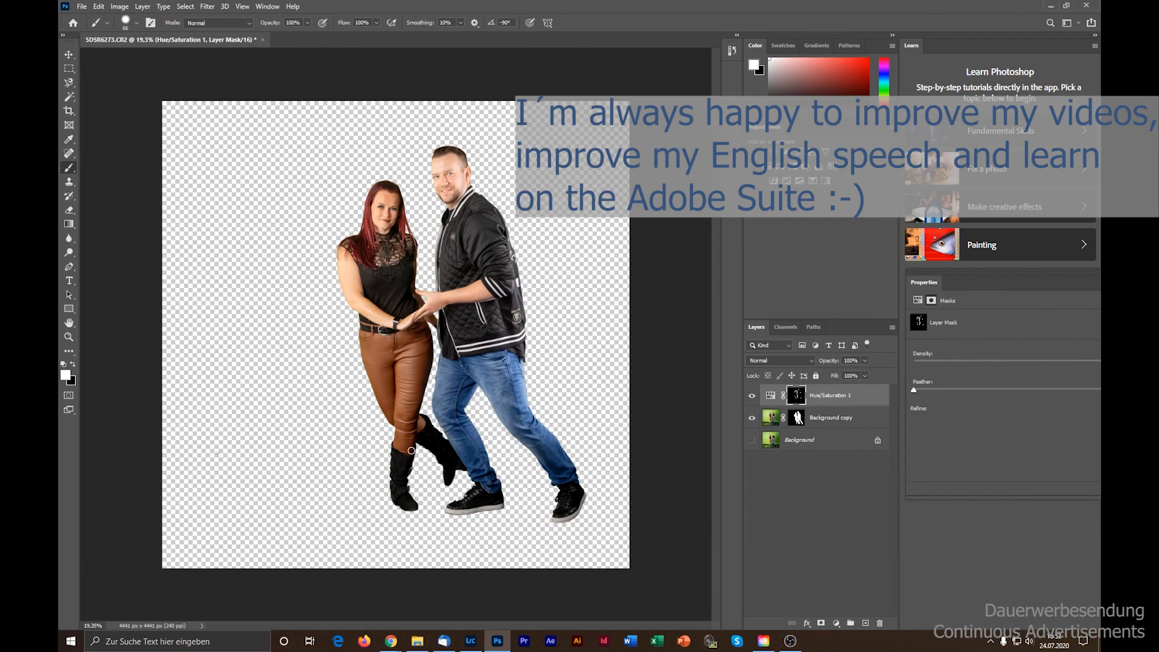
scroll(455, 485, up, 10)
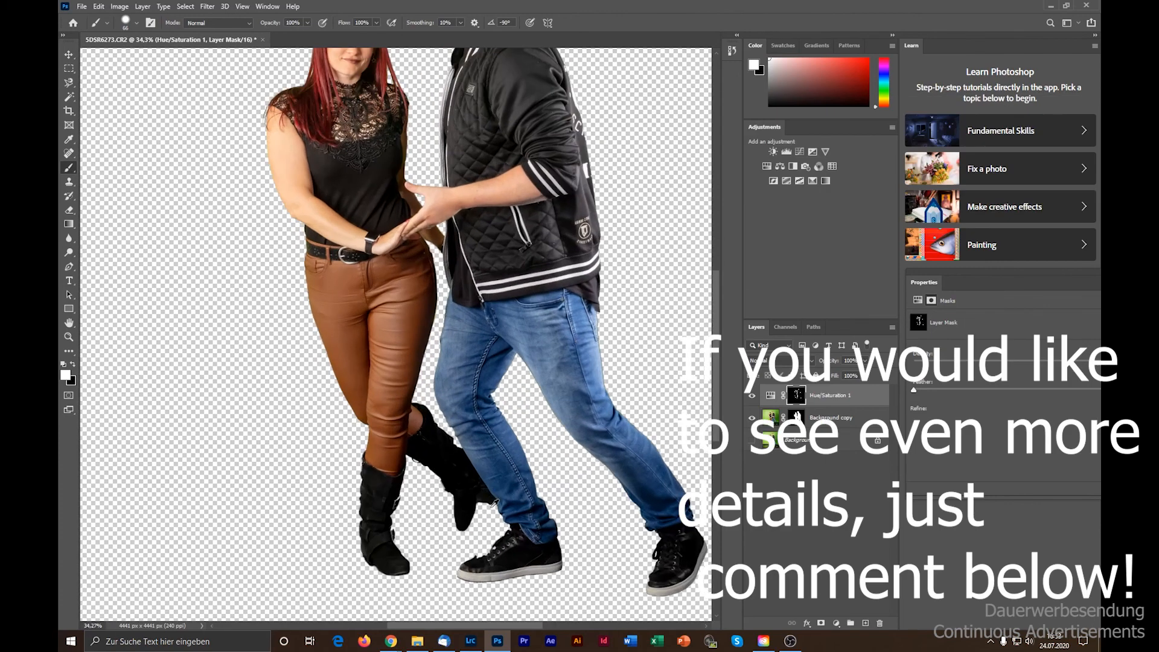
scroll(491, 423, up, 3)
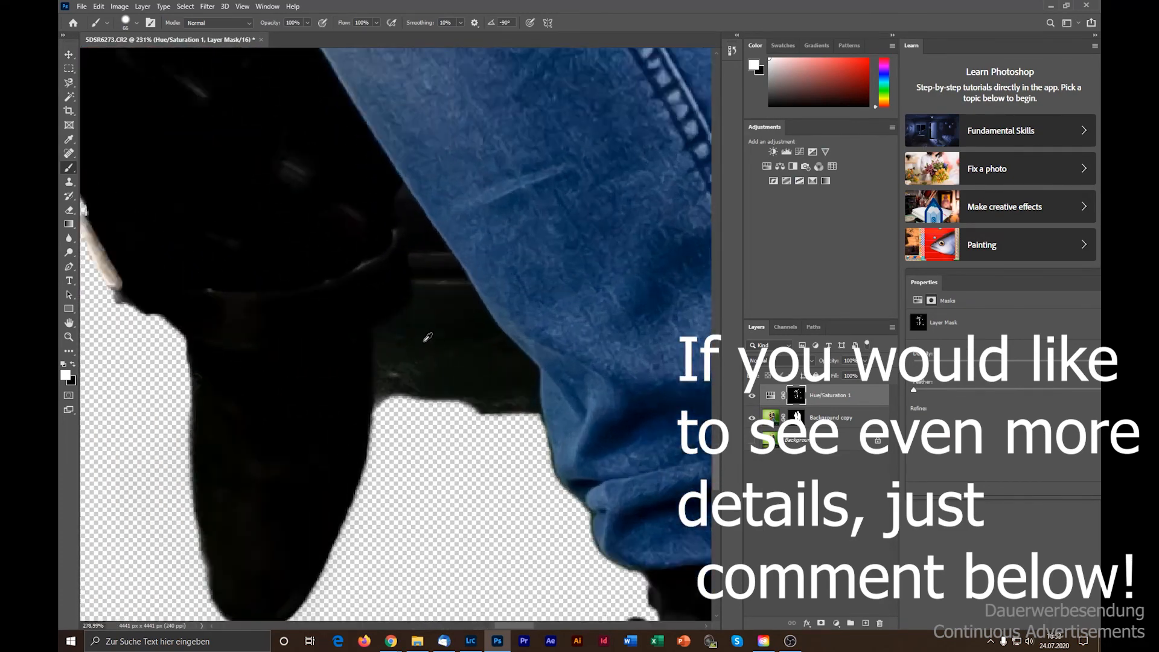